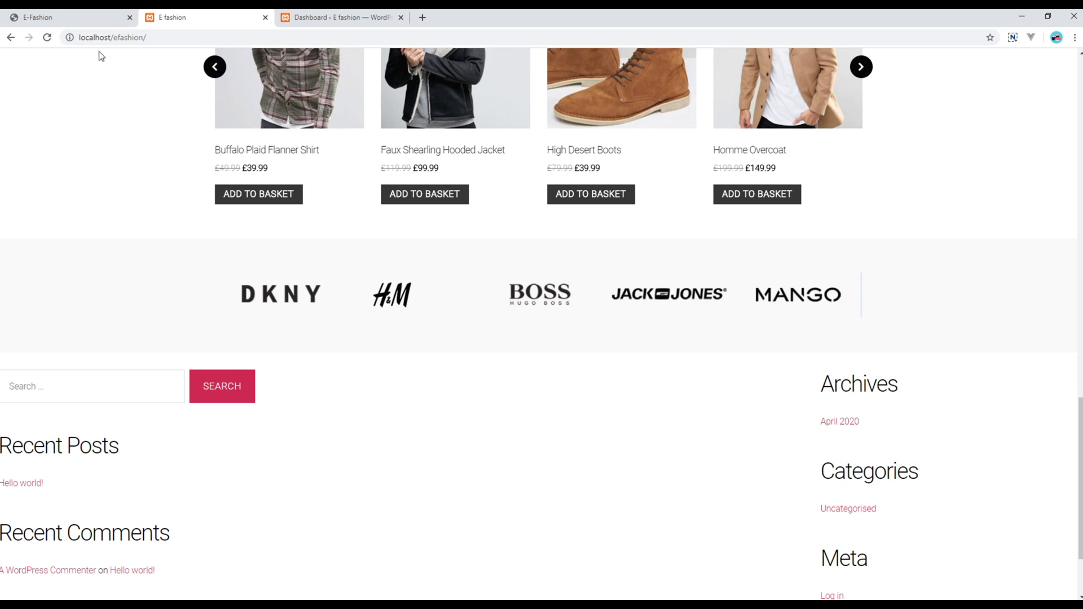
Step: Compare the demo site's four-column footer with the local site's footer, then return to template-home.php in VS Code
{"action": "left_click", "coordinate": [81, 16]}
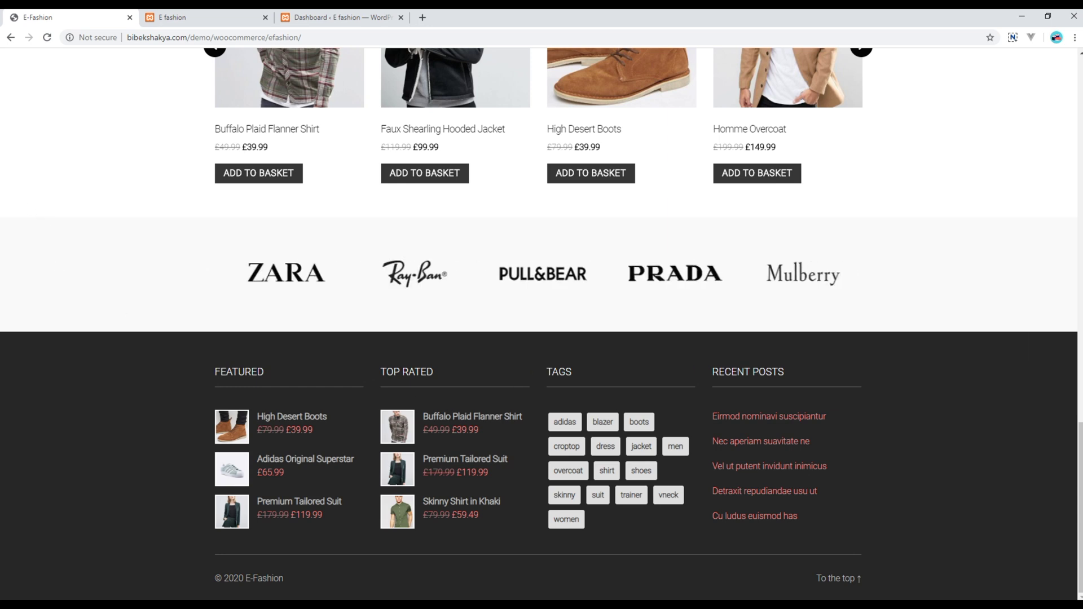
{"action": "key", "text": "ctrl+Tab"}
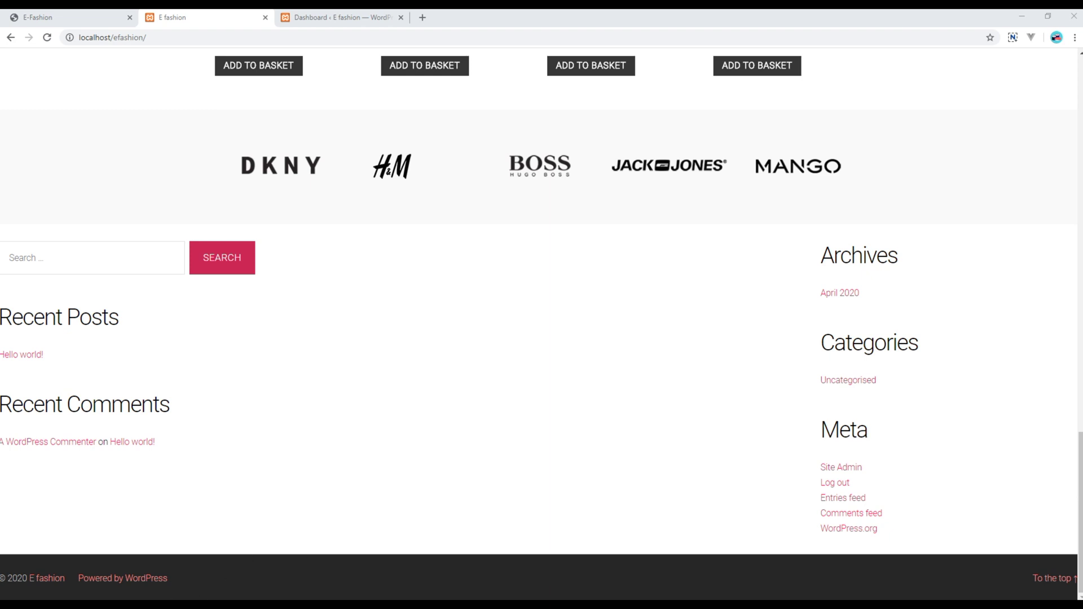
{"action": "left_click", "coordinate": [135, 550]}
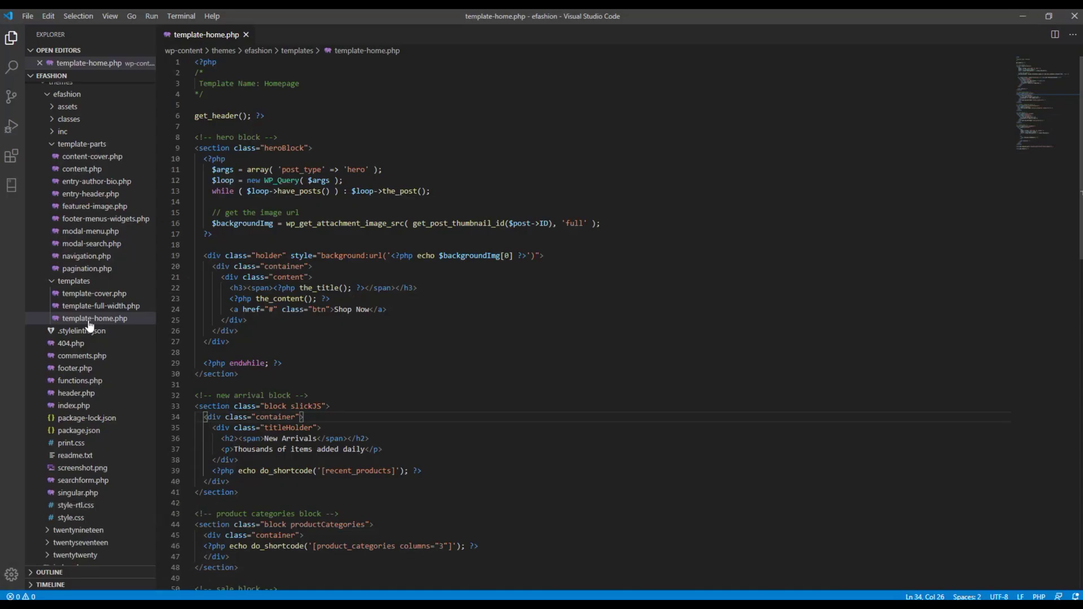
Step: In footer.php, wrap the footer markup from lines 16–47 in a new div.container
{"action": "left_click", "coordinate": [84, 369]}
{"action": "double_click", "coordinate": [84, 370]}
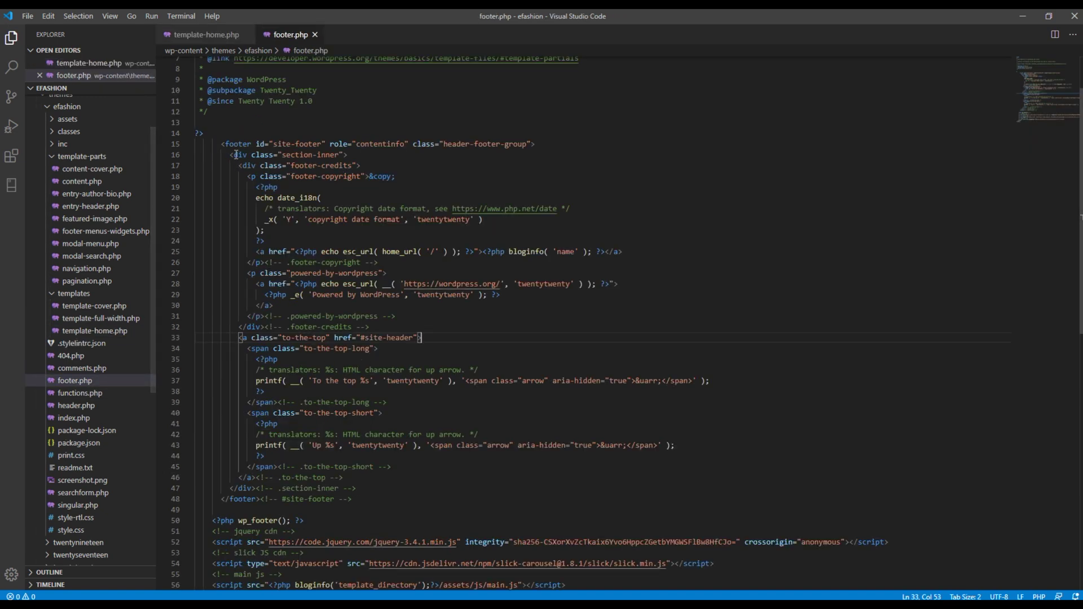
{"action": "left_click_drag", "start_coordinate": [357, 489], "coordinate": [229, 156]}
{"action": "key", "text": "ctrl+c"}
{"action": "key", "text": "Delete"}
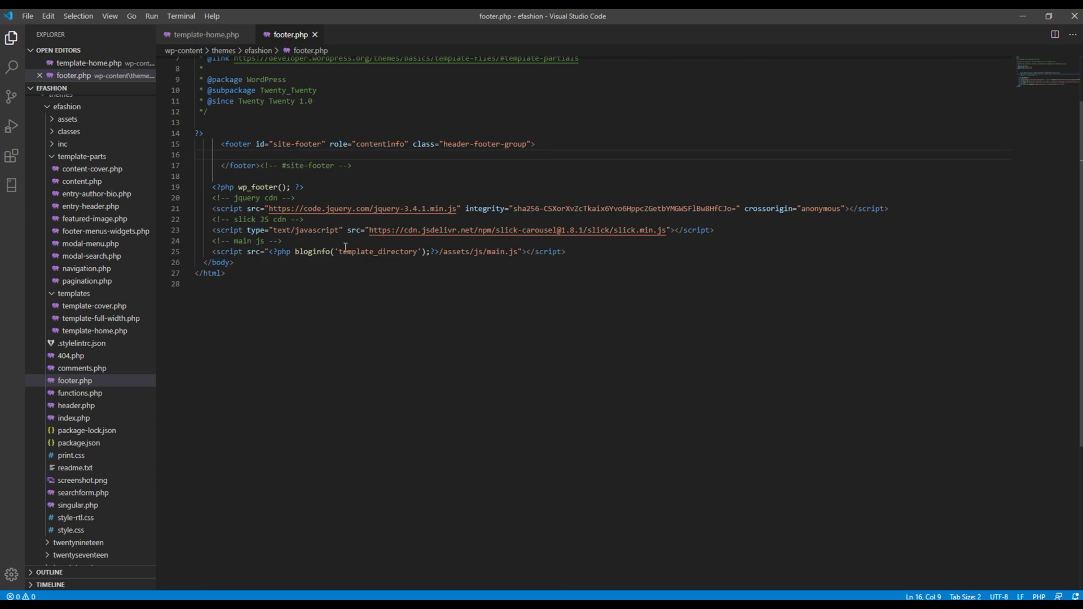
{"action": "type", "text": "div.container"}
{"action": "key", "text": "Tab"}
{"action": "key", "text": "Return"}
{"action": "key", "text": "Return"}
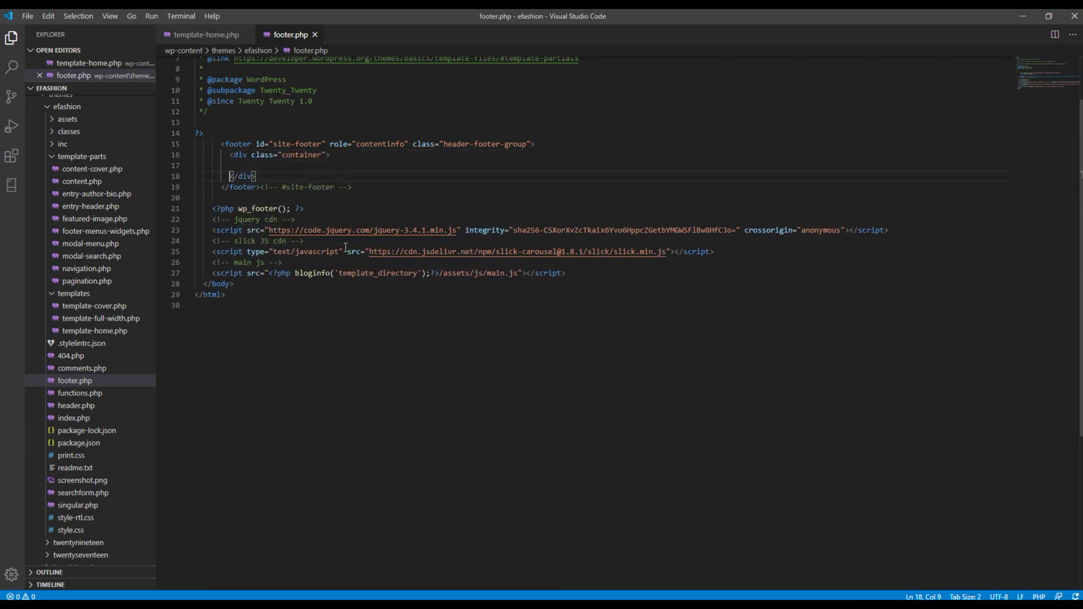
{"action": "key", "text": "Up"}
{"action": "key", "text": "ctrl+v"}
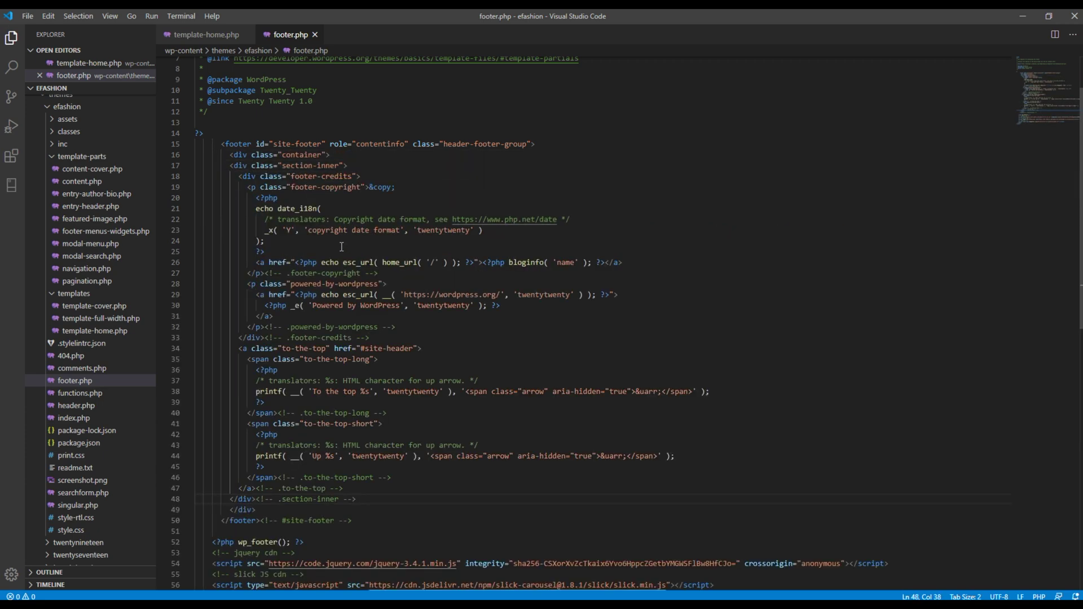
{"action": "key", "text": "shift+Up"}
{"action": "key", "text": "shift+Up"}
{"action": "key", "text": "shift+Up"}
{"action": "key", "text": "shift+Up"}
{"action": "key", "text": "shift+Up"}
{"action": "key", "text": "shift+Up"}
{"action": "key", "text": "shift+Up"}
{"action": "key", "text": "shift+Up"}
{"action": "key", "text": "shift+Up"}
{"action": "key", "text": "shift+Up"}
{"action": "key", "text": "shift+Up"}
{"action": "key", "text": "shift+Up"}
{"action": "key", "text": "shift+Up"}
{"action": "key", "text": "shift+Up"}
{"action": "key", "text": "shift+Up"}
{"action": "key", "text": "shift+Up"}
{"action": "key", "text": "shift+Up"}
{"action": "key", "text": "shift+Up"}
{"action": "key", "text": "shift+Up"}
{"action": "key", "text": "shift+Up"}
{"action": "key", "text": "Tab"}
{"action": "left_click", "coordinate": [390, 250]}
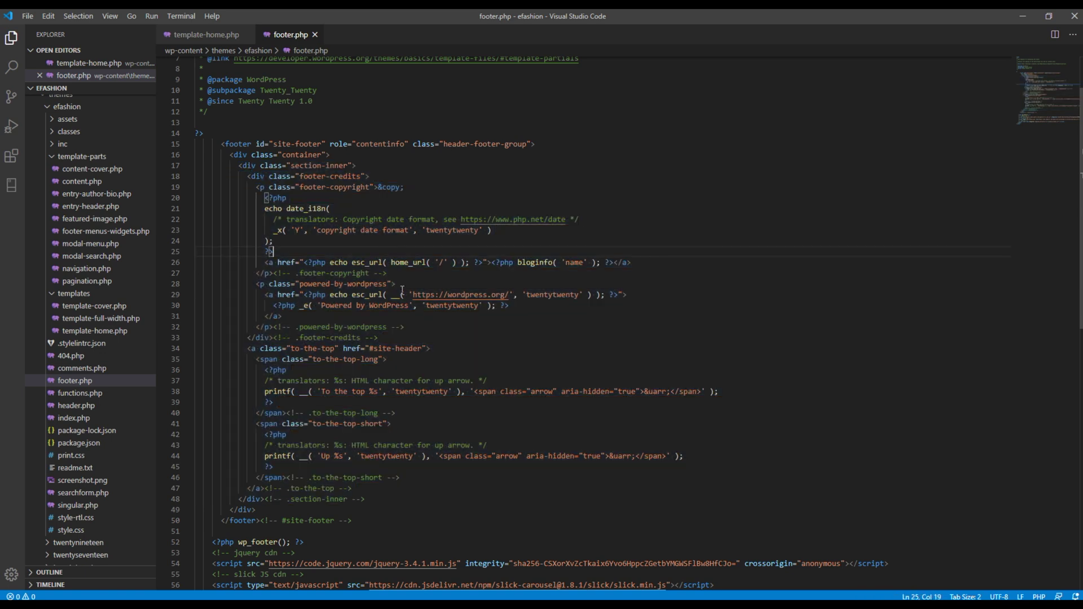
Step: Add the copyrightBlock class alongside section-inner in footer.php
{"action": "scroll", "coordinate": [403, 290], "scroll_direction": "up", "scroll_amount": 2}
{"action": "left_click", "coordinate": [348, 222]}
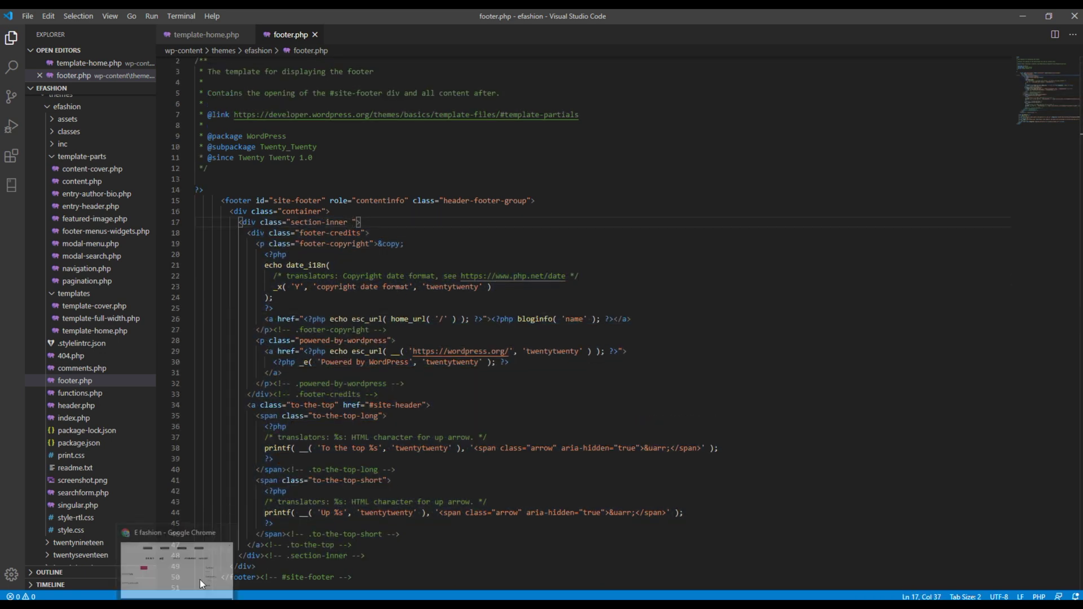
{"action": "left_click", "coordinate": [175, 564]}
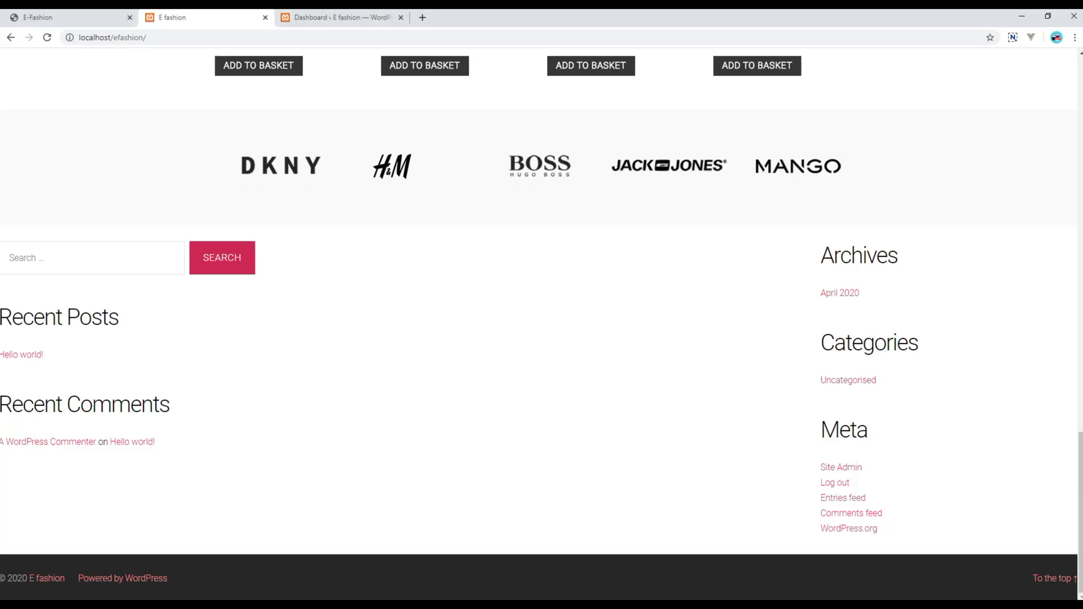
{"action": "key", "text": "alt+Tab"}
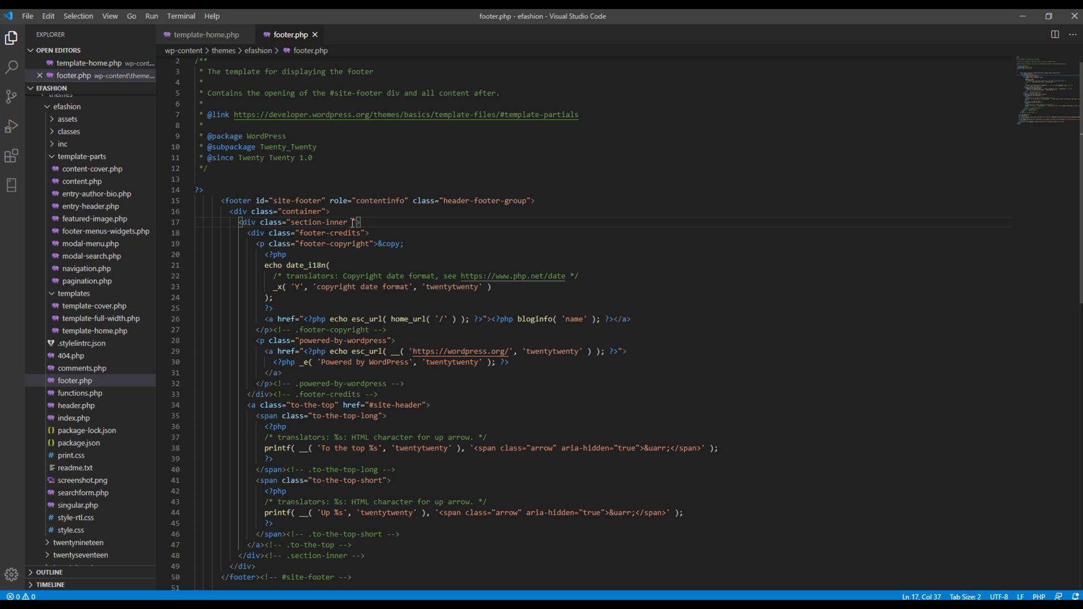
{"action": "type", "text": "tion-inner copyrightBlock"}
{"action": "key", "text": "Down"}
{"action": "scroll", "coordinate": [185, 521], "scroll_direction": "up", "scroll_amount": 1}
{"action": "key", "text": "Down"}
{"action": "key", "text": "Down"}
{"action": "key", "text": "Down"}
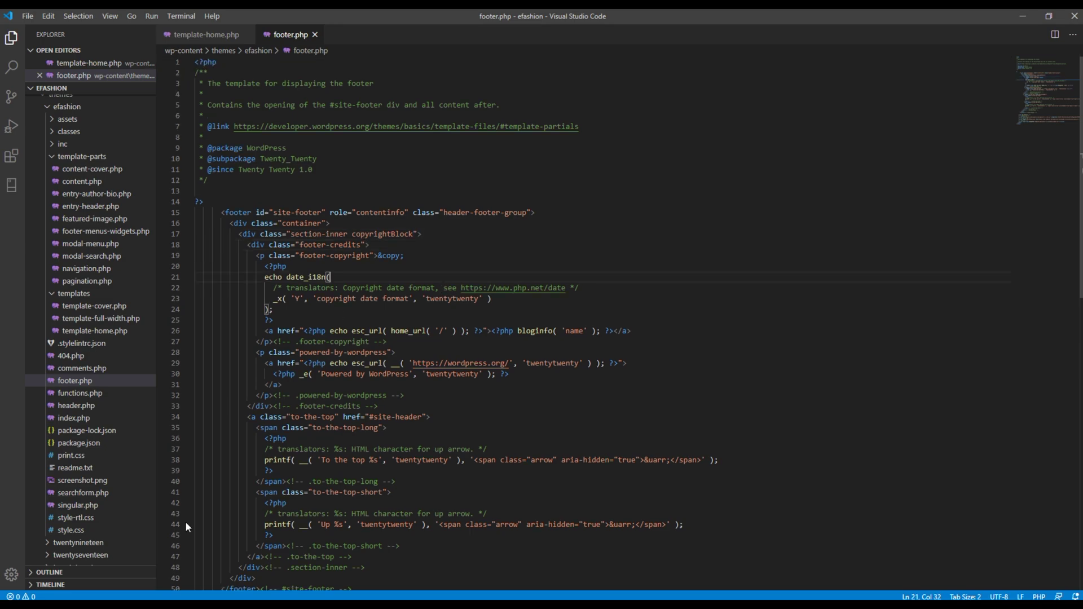
{"action": "key", "text": "alt+Tab"}
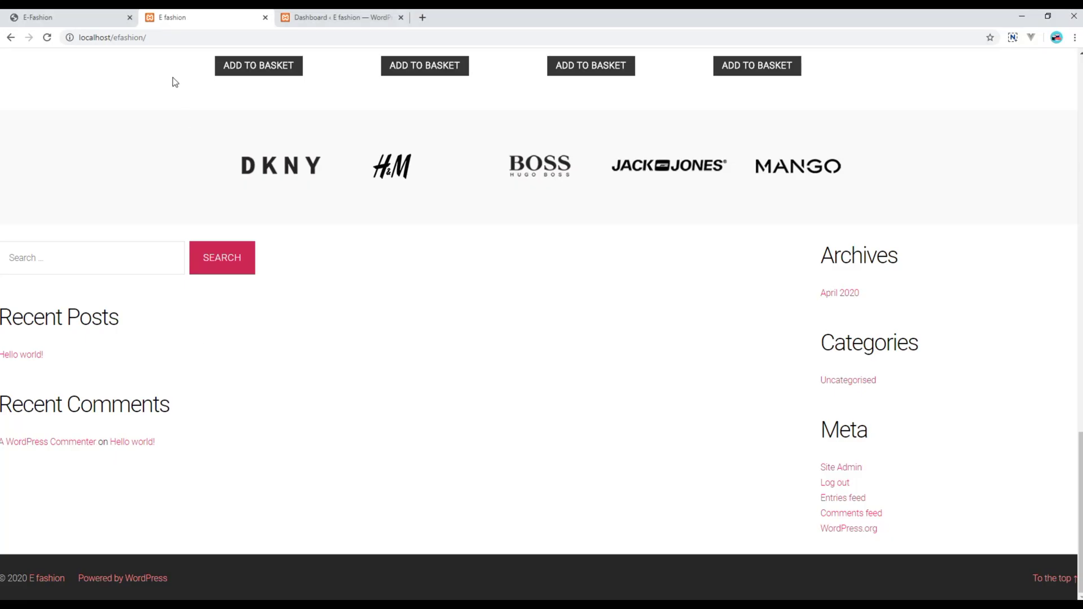
Step: Reload localhost/efashion and check the centred copyright and To the top line, then return to footer.php
{"action": "left_click", "coordinate": [48, 38]}
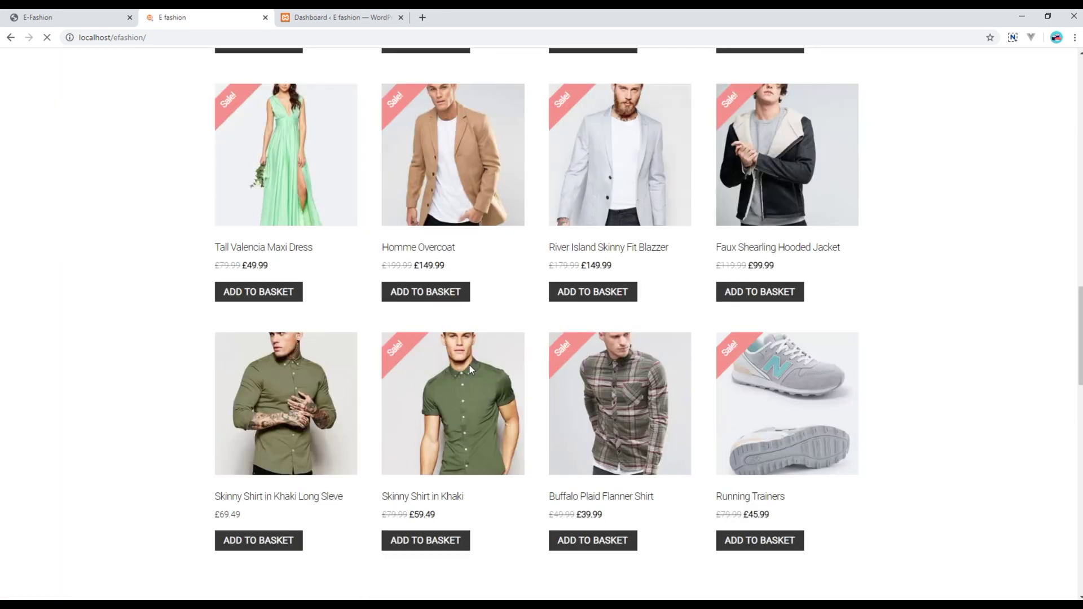
{"action": "scroll", "coordinate": [346, 438], "scroll_direction": "down", "scroll_amount": 1}
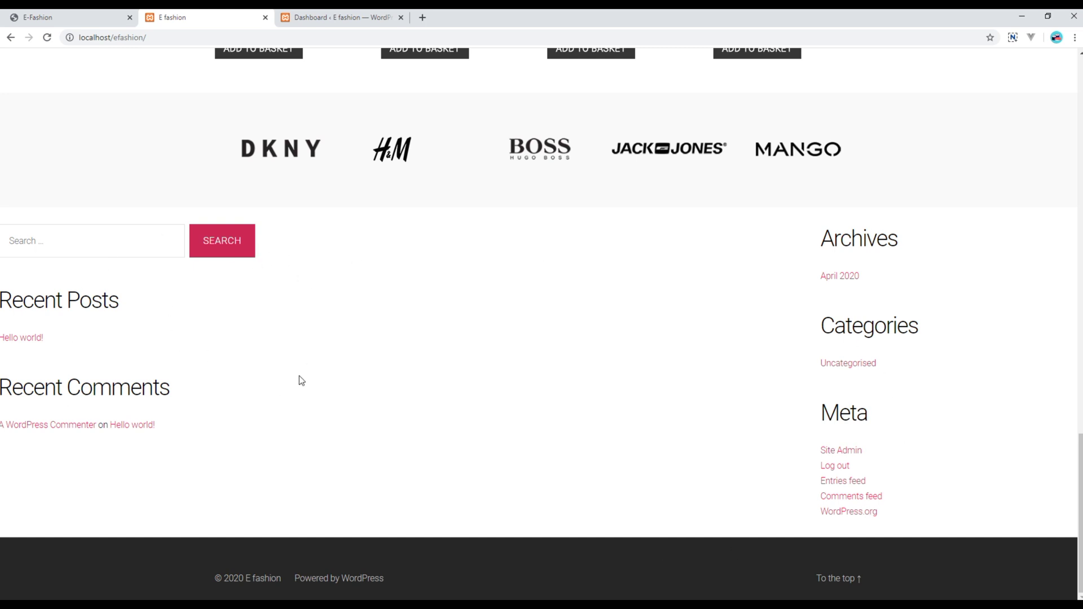
{"action": "key", "text": "alt+Tab"}
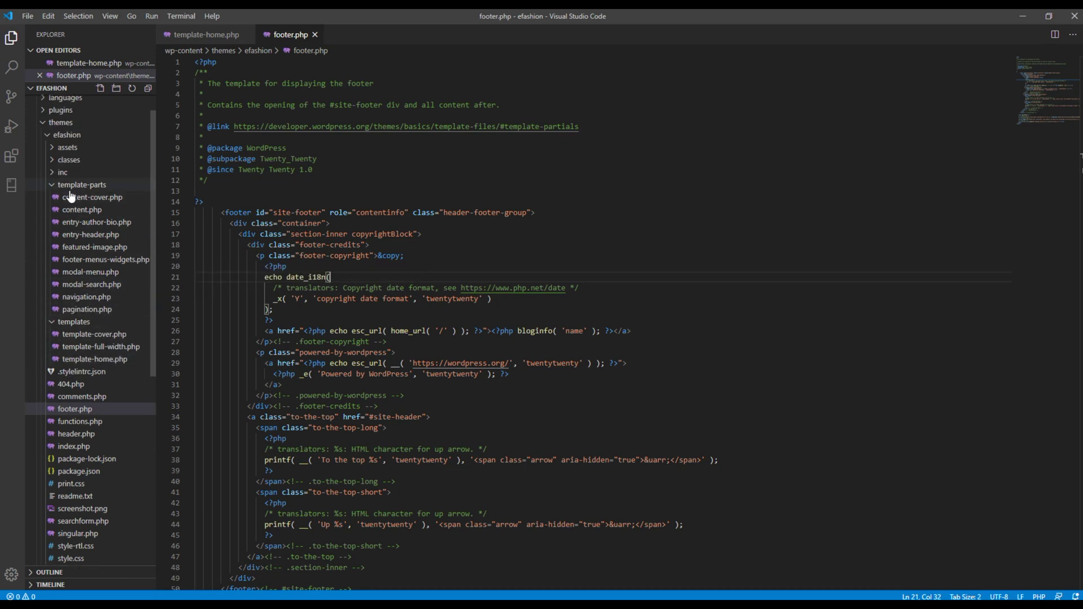
Step: Cut the get_template_part footer-menus-widgets call from line 80 of template-home.php
{"action": "left_click", "coordinate": [208, 36]}
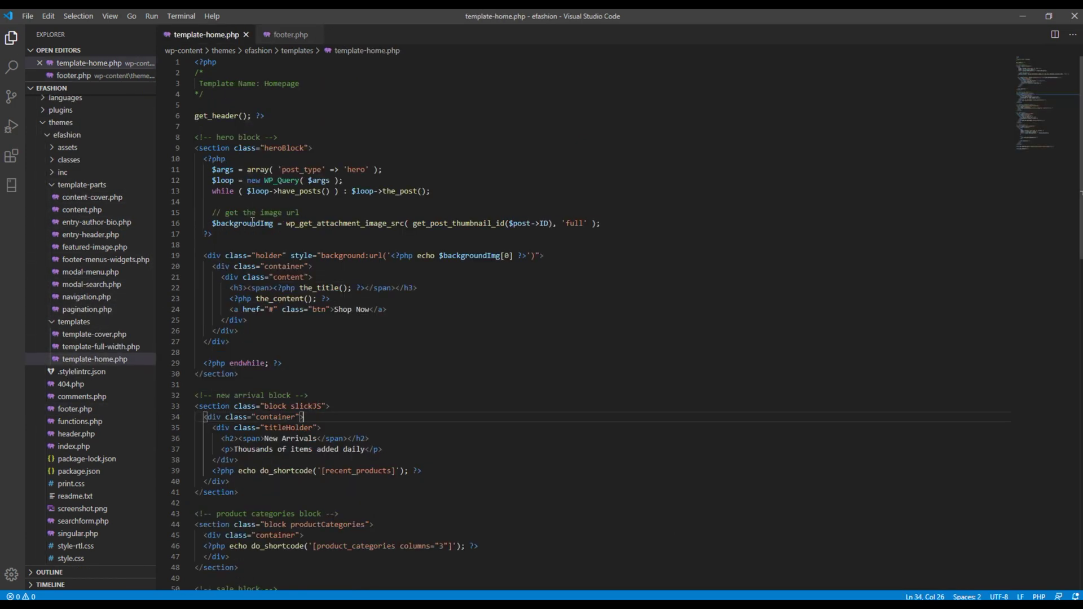
{"action": "scroll", "coordinate": [280, 324], "scroll_direction": "down", "scroll_amount": 10}
{"action": "scroll", "coordinate": [280, 325], "scroll_direction": "down", "scroll_amount": 5}
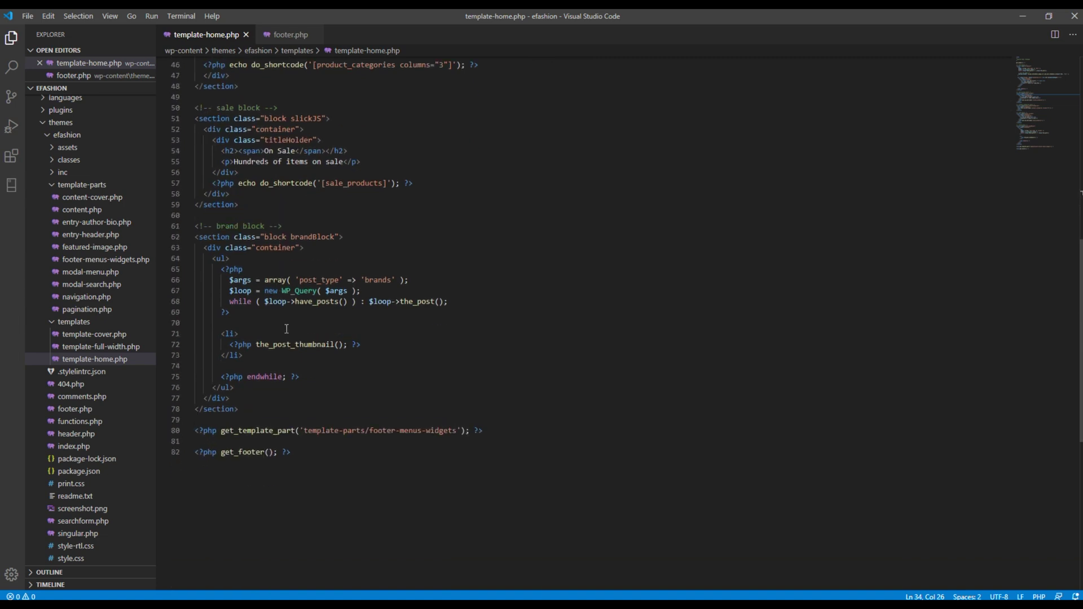
{"action": "left_click_drag", "start_coordinate": [488, 431], "coordinate": [197, 431]}
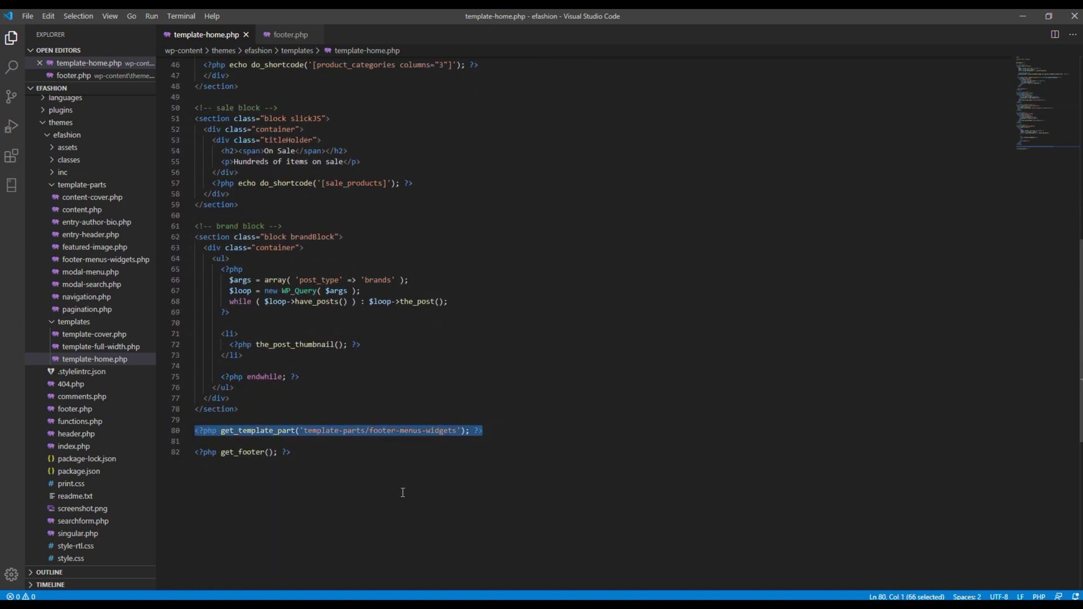
{"action": "key", "text": "ctrl+x"}
{"action": "key", "text": "BackSpace"}
{"action": "key", "text": "BackSpace"}
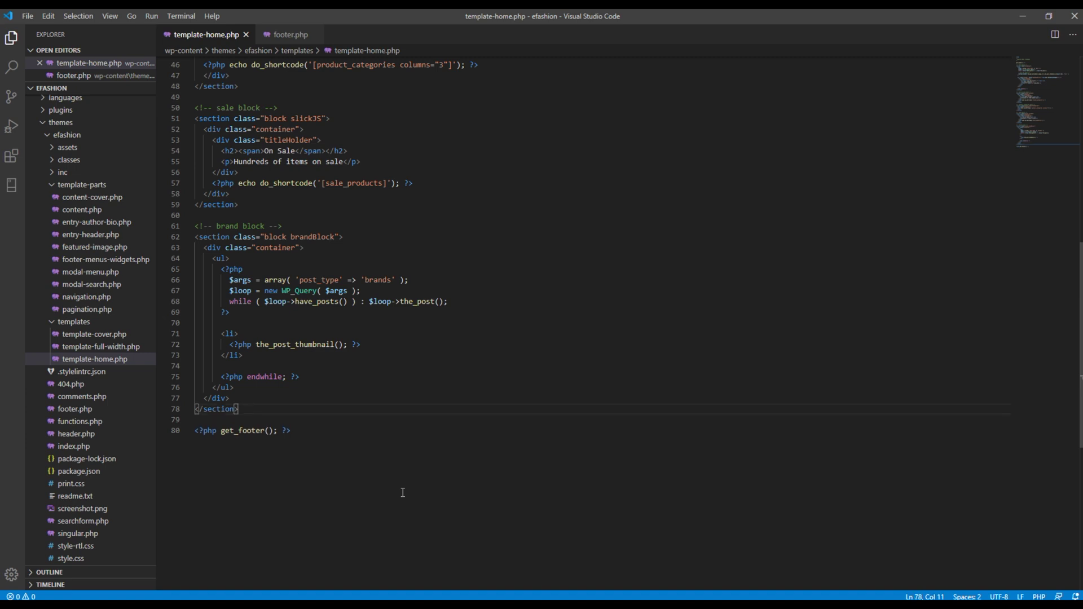
{"action": "scroll", "coordinate": [403, 492], "scroll_direction": "up", "scroll_amount": 3}
Step: Create a div.footerWidgets inside the footer container and paste the template part call into it
{"action": "left_click", "coordinate": [284, 34]}
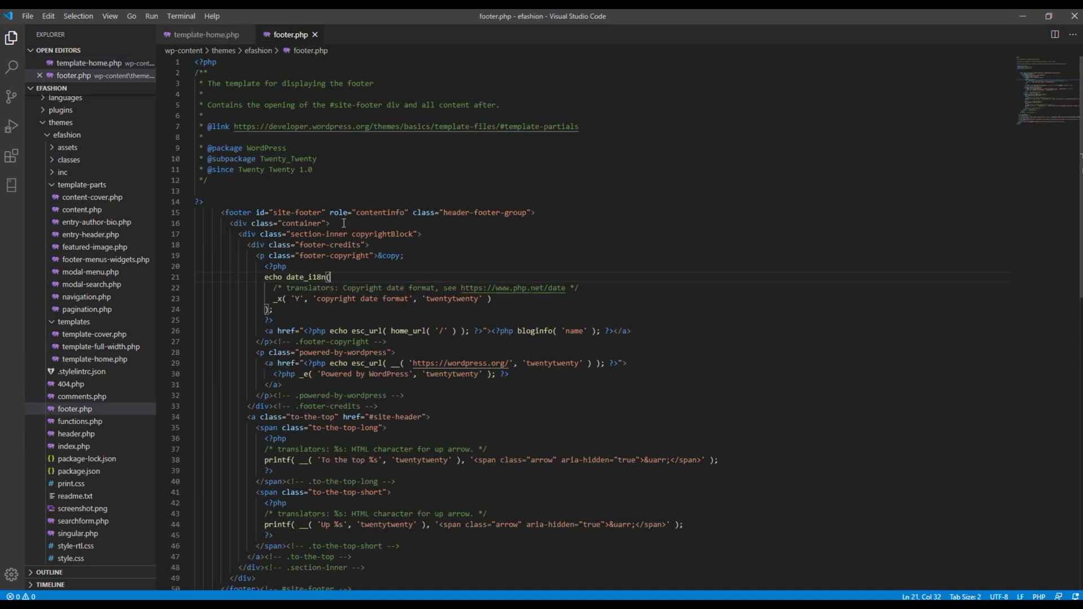
{"action": "left_click", "coordinate": [545, 213]}
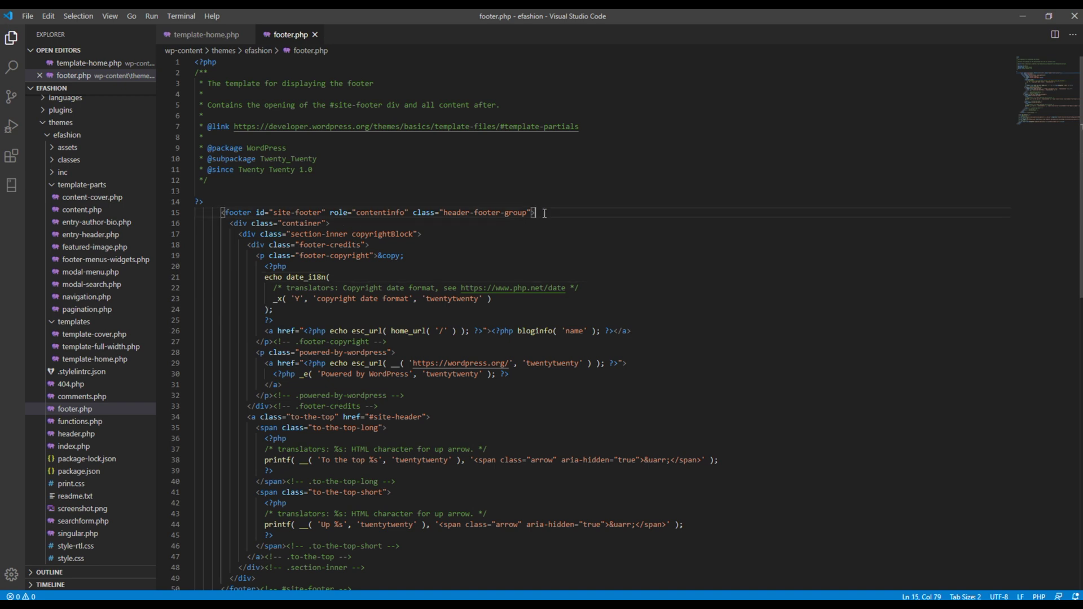
{"action": "key", "text": "Return"}
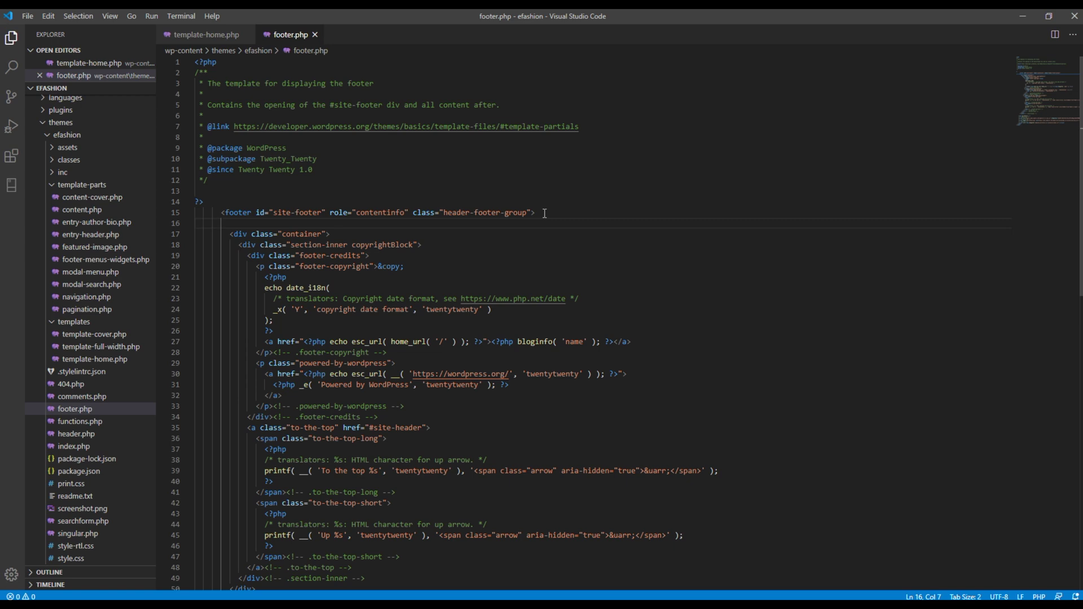
{"action": "key", "text": "BackSpace"}
{"action": "left_click", "coordinate": [337, 234]}
{"action": "key", "text": "Return"}
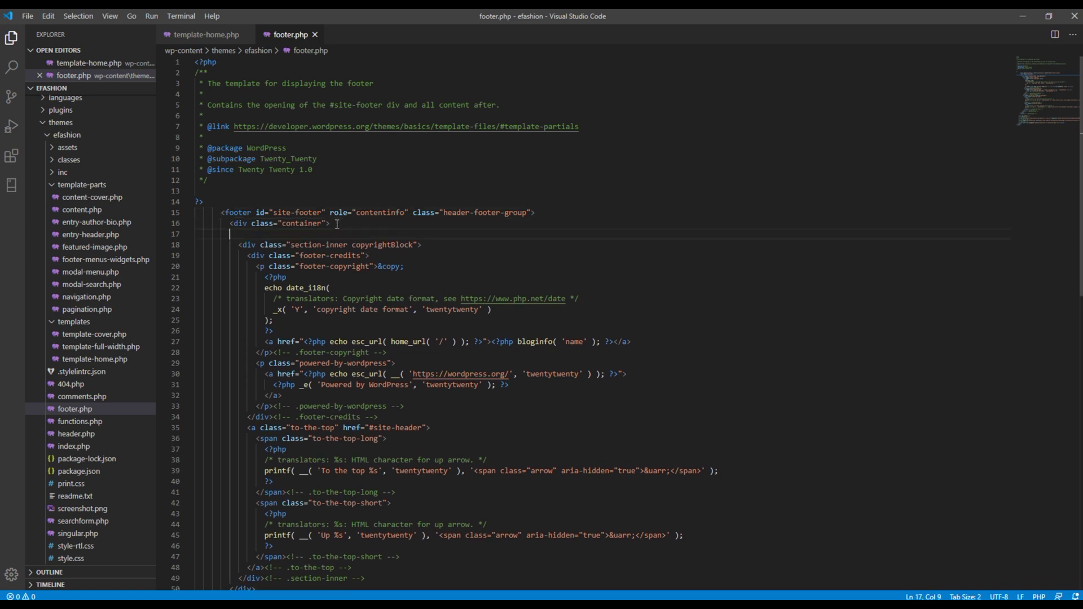
{"action": "key", "text": "Tab"}
{"action": "type", "text": "div.foo"}
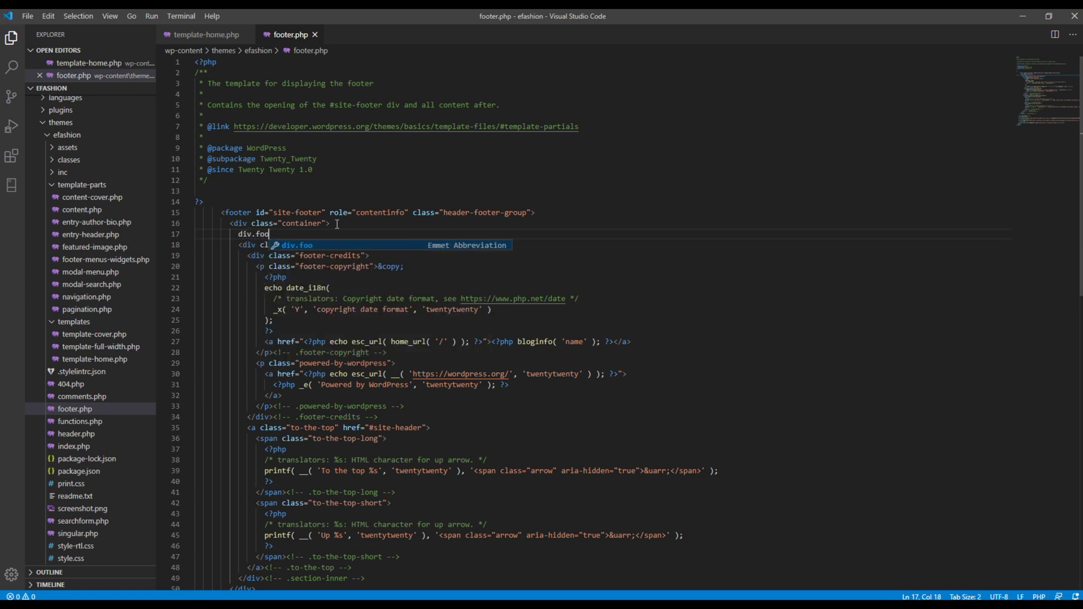
{"action": "type", "text": "terWidget"}
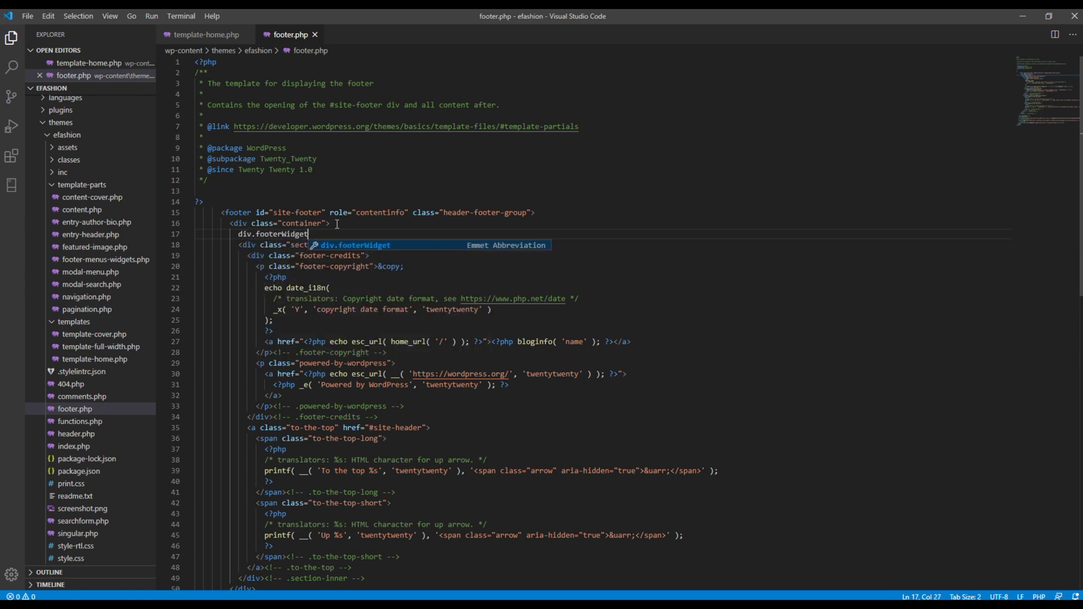
{"action": "type", "text": "s"}
{"action": "key", "text": "Tab"}
{"action": "key", "text": "Return"}
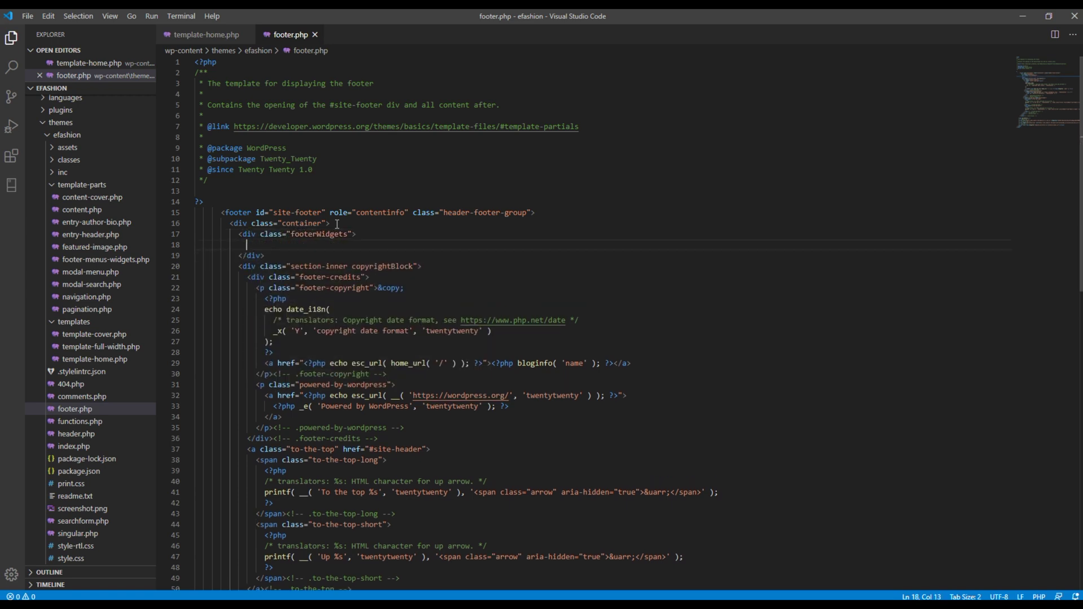
{"action": "key", "text": "ctrl+v"}
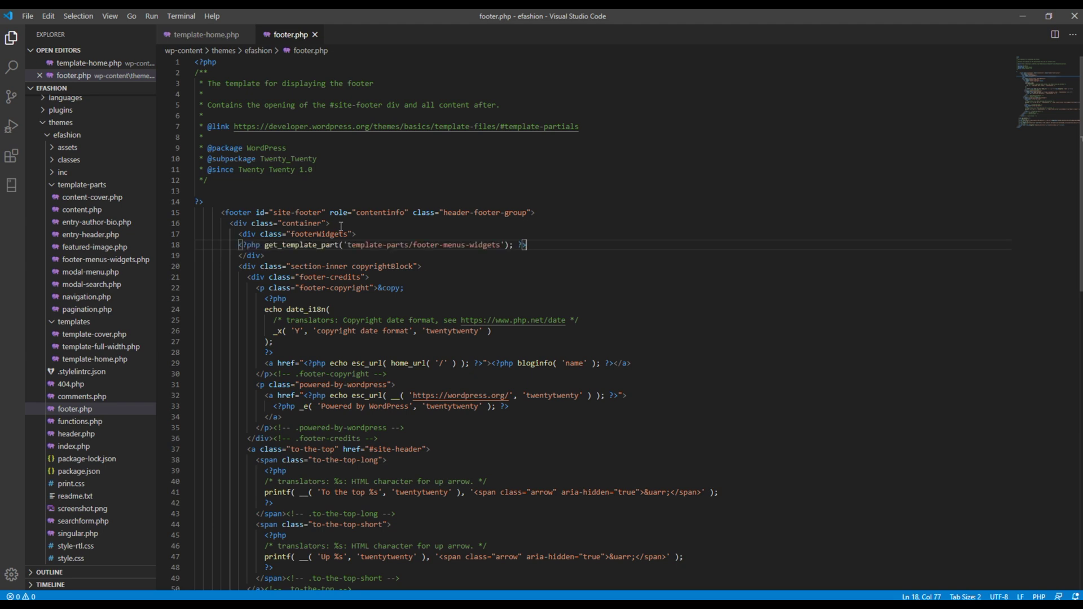
Step: Indent the pasted footer-menus-widgets call and switch to the browser to check it
{"action": "left_click", "coordinate": [239, 247]}
{"action": "key", "text": "Tab"}
{"action": "left_click", "coordinate": [573, 274]}
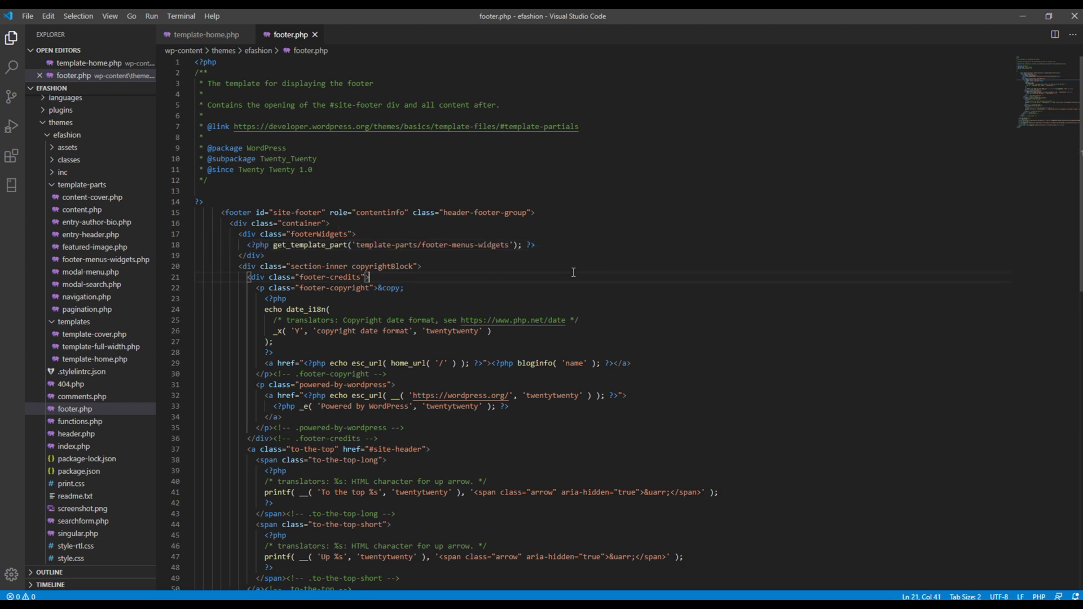
{"action": "scroll", "coordinate": [508, 296], "scroll_direction": "down", "scroll_amount": 2}
{"action": "left_click", "coordinate": [511, 307]}
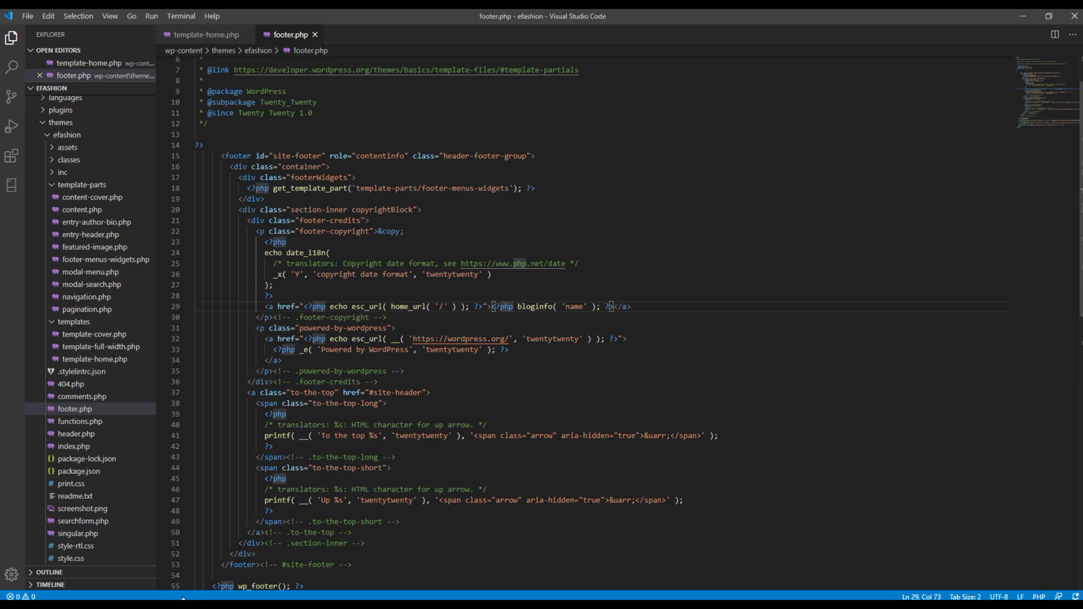
{"action": "key", "text": "alt+Tab"}
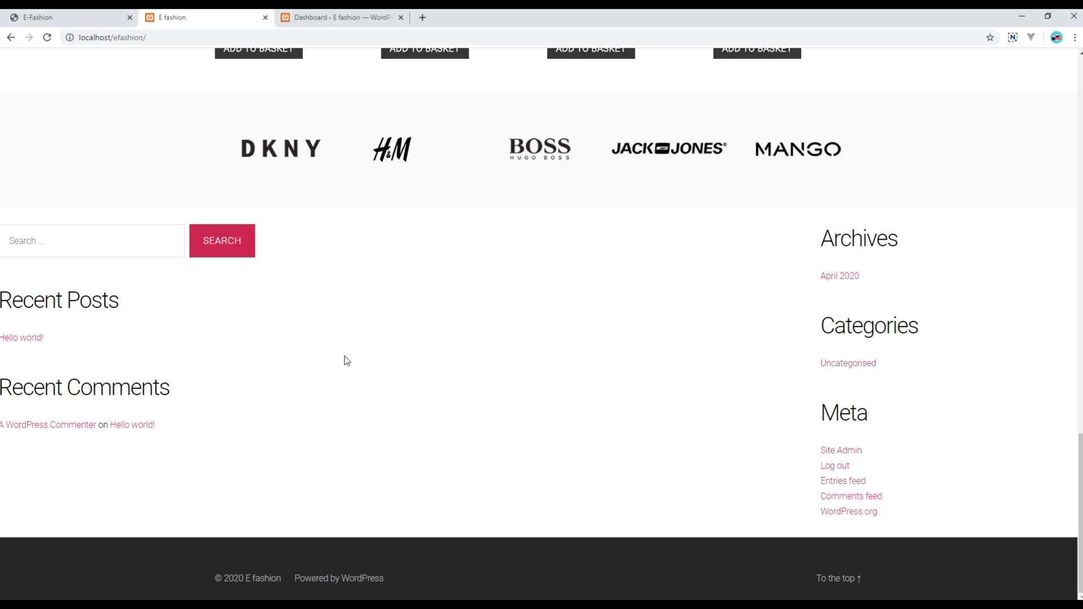
Step: Reload the local site to see the dark footer widgets block, then return to footer.php
{"action": "key", "text": "F5"}
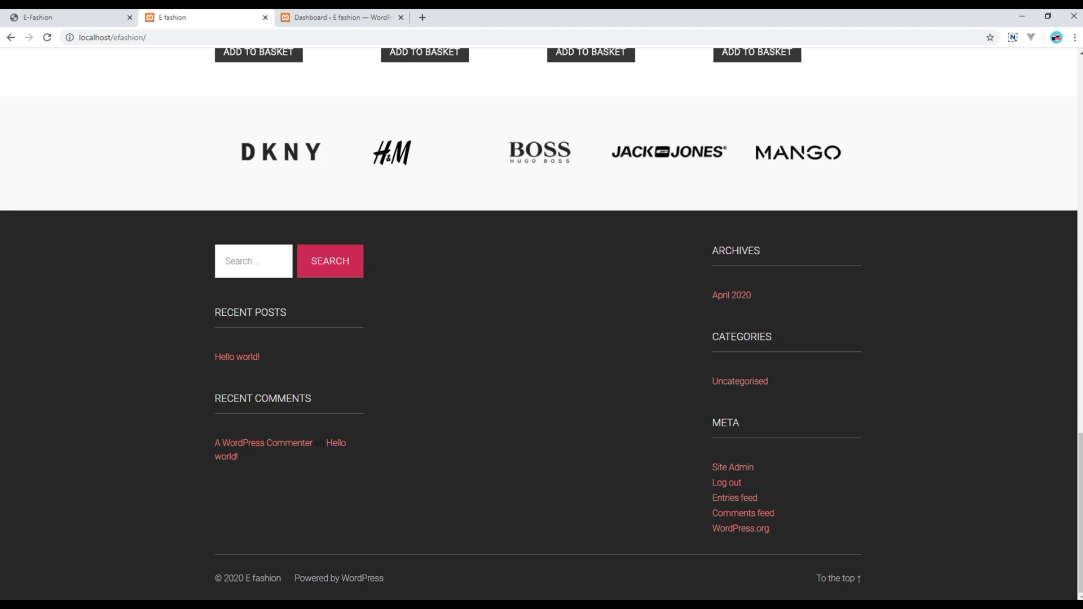
{"action": "key", "text": "alt+Tab"}
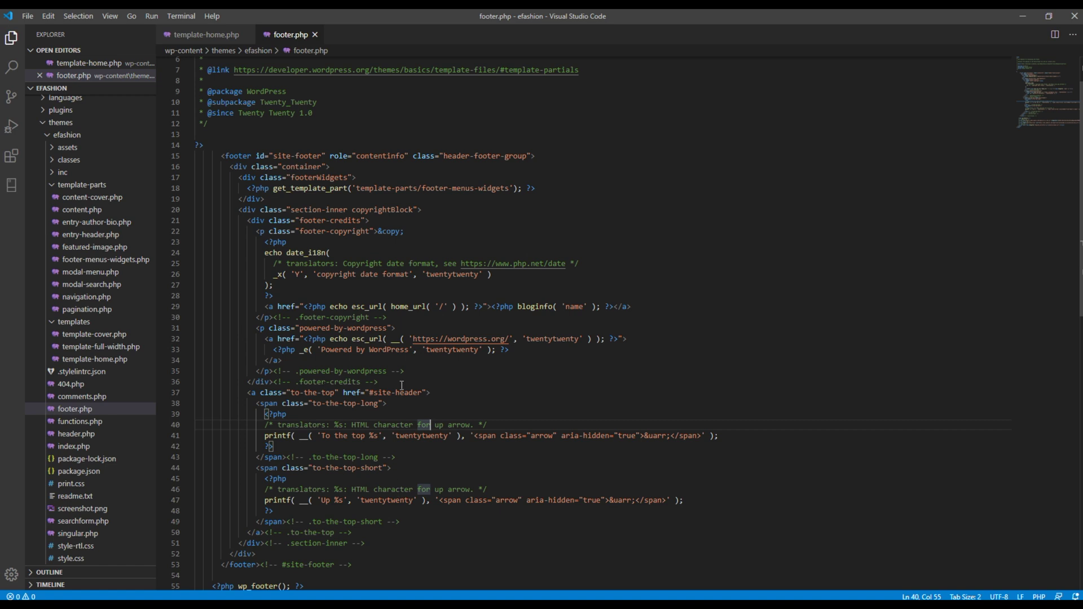
Step: Delete the powered-by-wordpress paragraph from footer.php and reload the local site
{"action": "left_click_drag", "start_coordinate": [405, 371], "coordinate": [194, 334]}
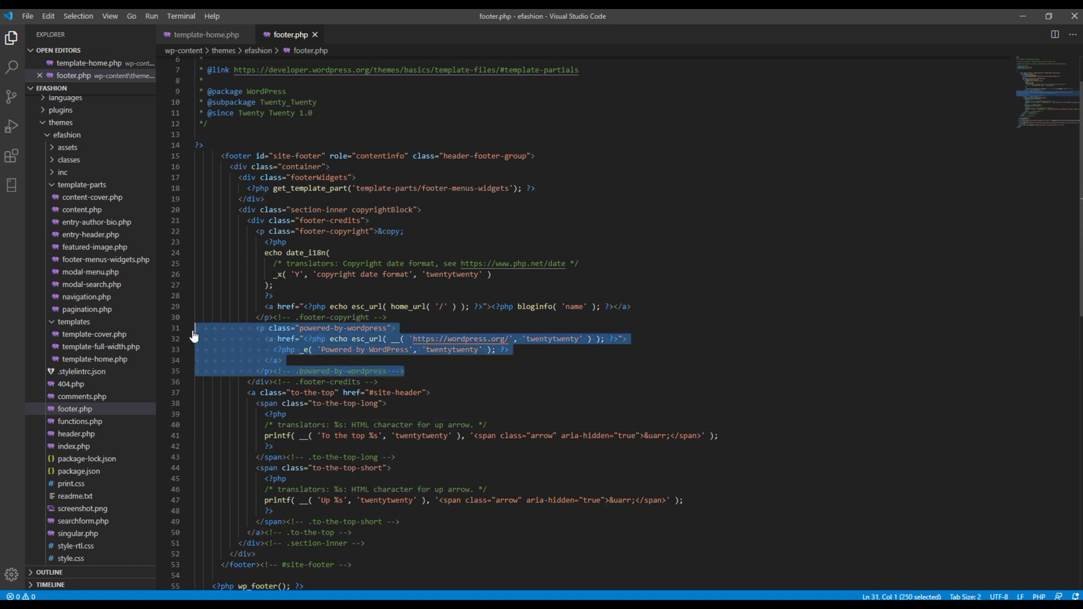
{"action": "key", "text": "BackSpace"}
{"action": "key", "text": "BackSpace"}
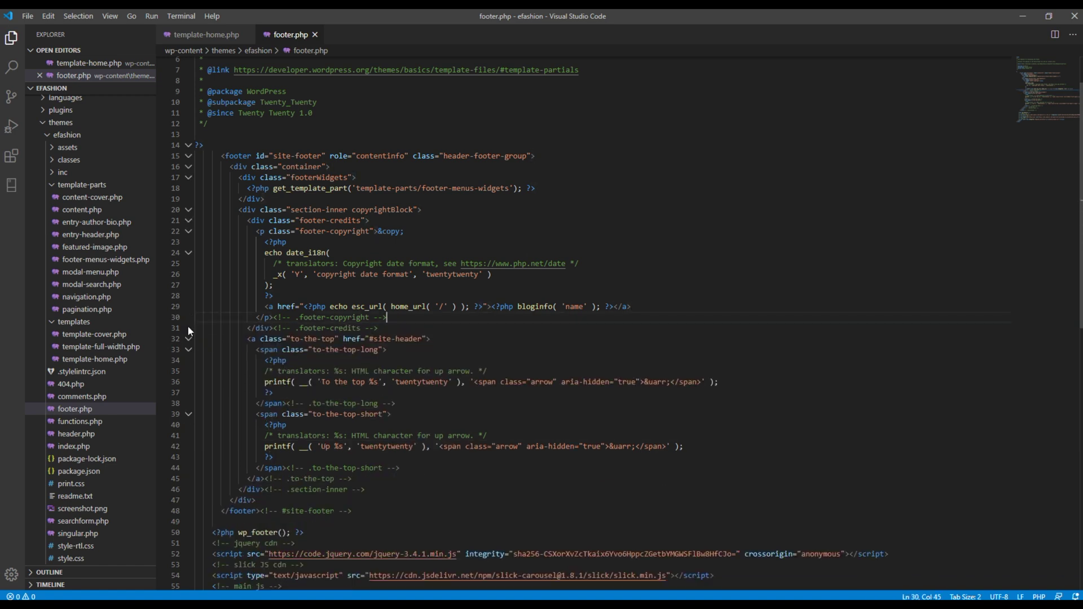
{"action": "key", "text": "alt+Tab"}
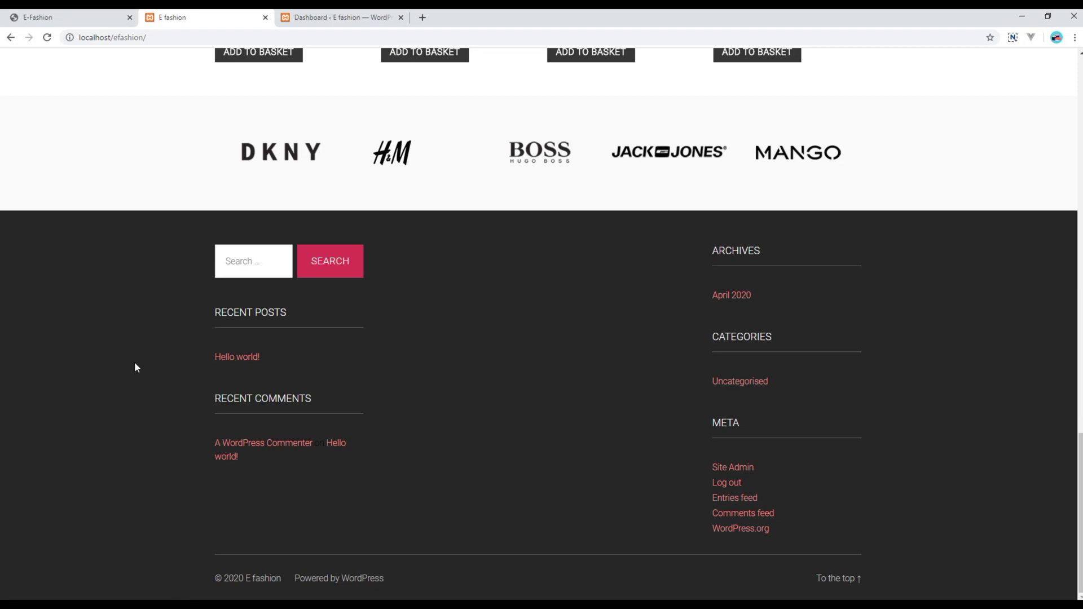
{"action": "key", "text": "F5"}
Step: Review the demo footer's FEATURED and TOP RATED headings, then go to the WordPress Dashboard
{"action": "left_click", "coordinate": [96, 21]}
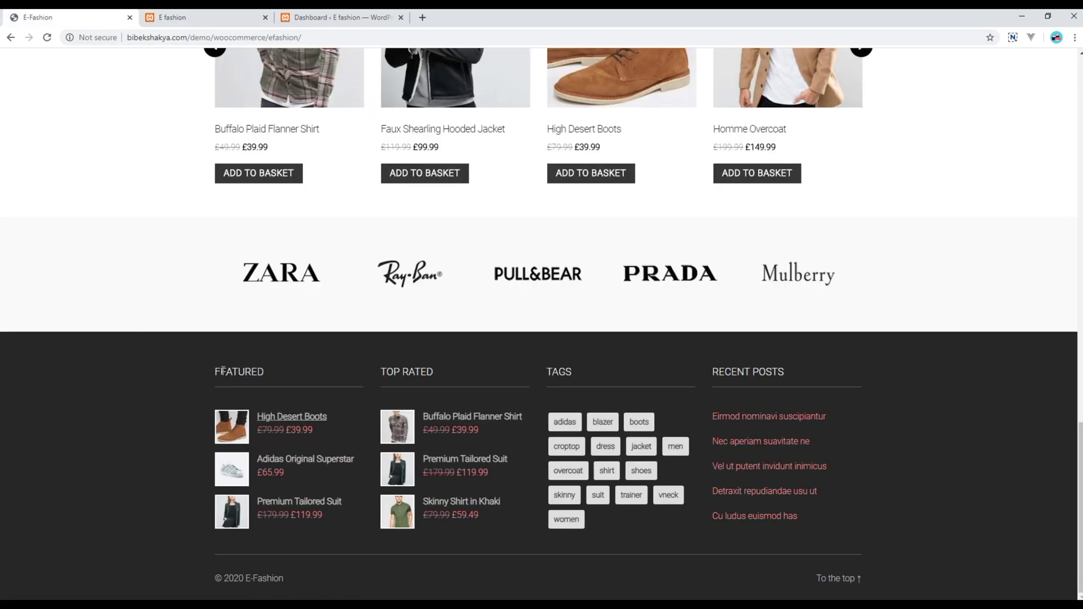
{"action": "left_click_drag", "start_coordinate": [216, 371], "coordinate": [259, 373]}
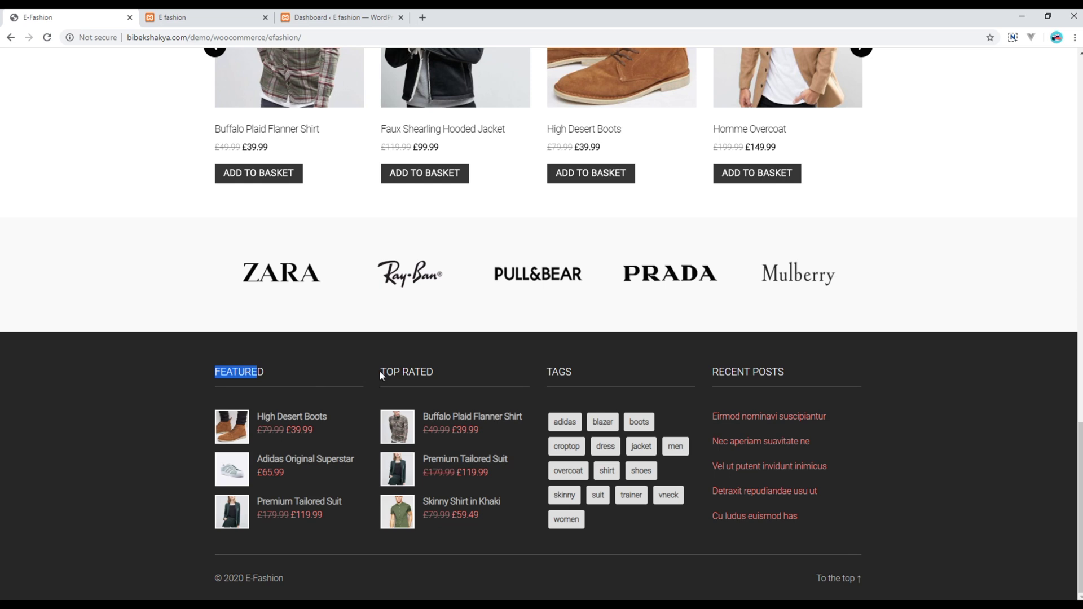
{"action": "left_click_drag", "start_coordinate": [381, 373], "coordinate": [435, 374]}
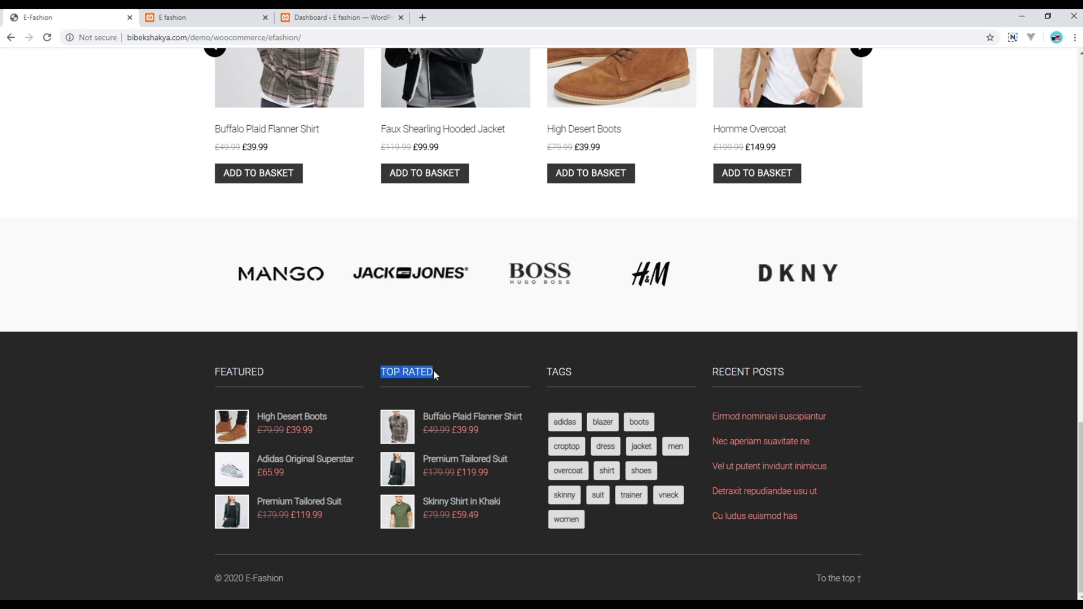
{"action": "left_click", "coordinate": [449, 373]}
{"action": "left_click", "coordinate": [331, 19]}
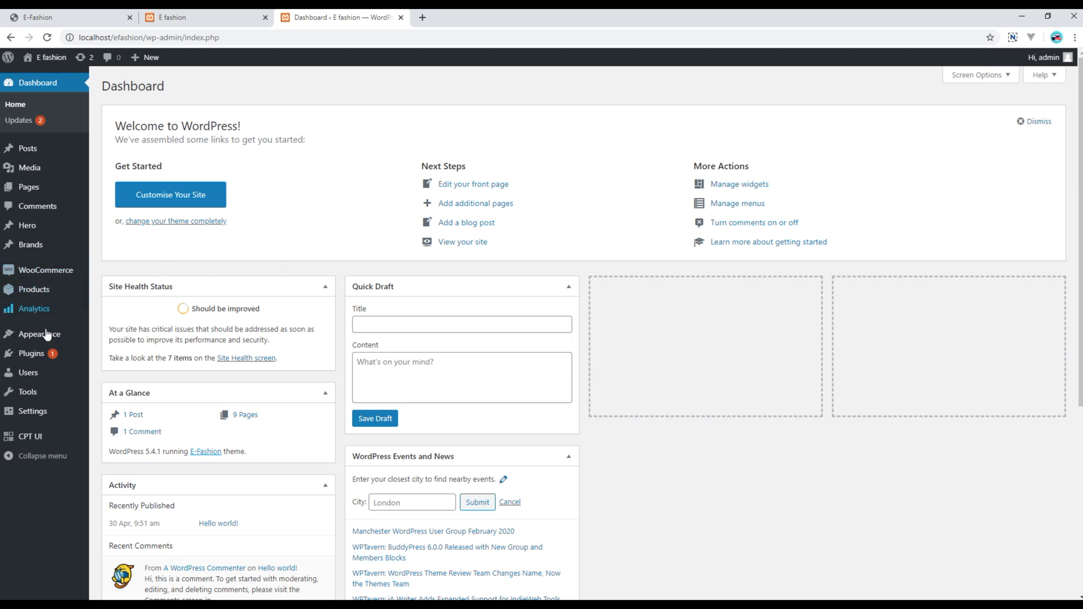
Step: On the Widgets page, delete the Search, Recent Posts and Recent Comments widgets from Footer #1
{"action": "mouse_move", "coordinate": [48, 339]}
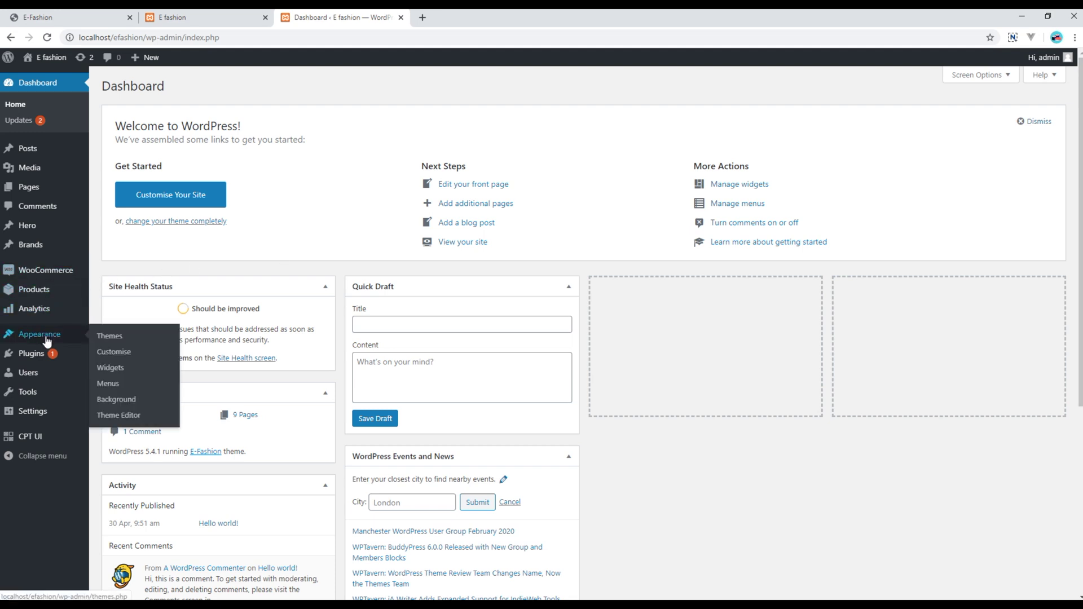
{"action": "left_click", "coordinate": [121, 374]}
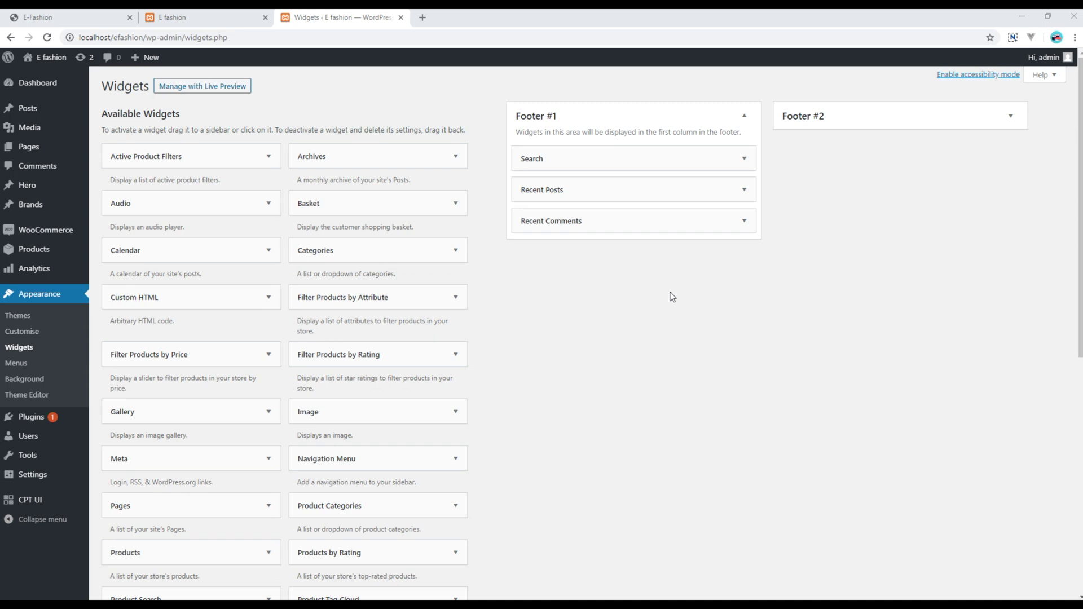
{"action": "left_click", "coordinate": [588, 161]}
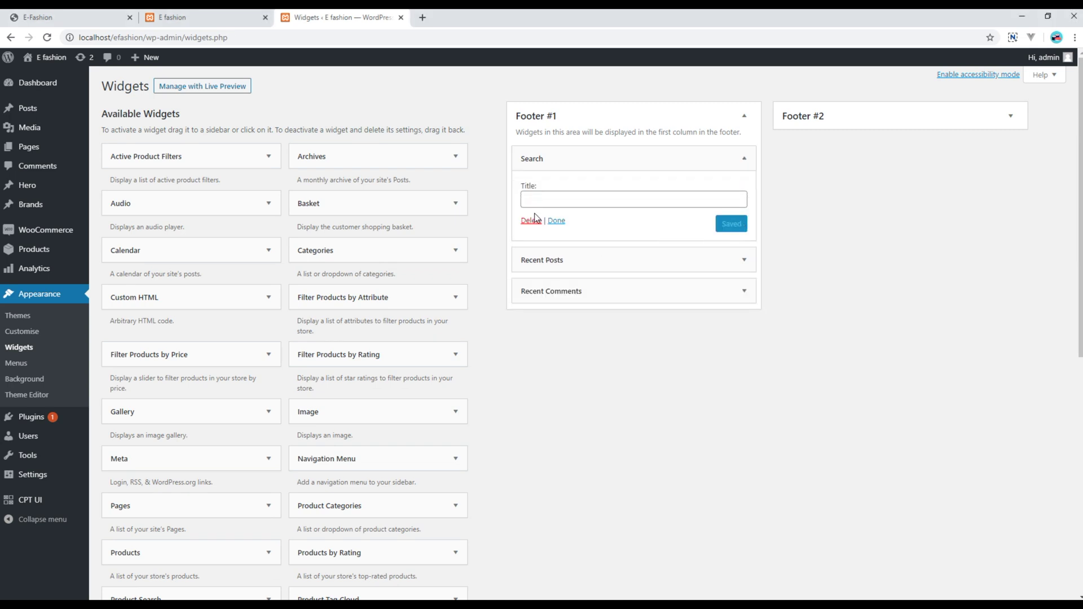
{"action": "left_click", "coordinate": [532, 221]}
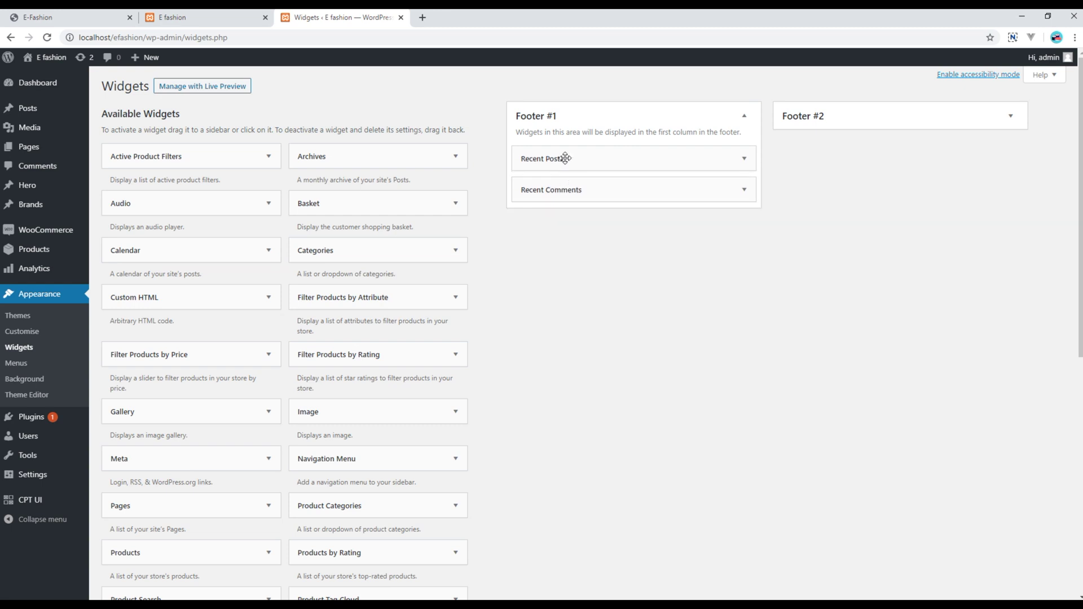
{"action": "left_click", "coordinate": [564, 159]}
{"action": "left_click", "coordinate": [533, 264]}
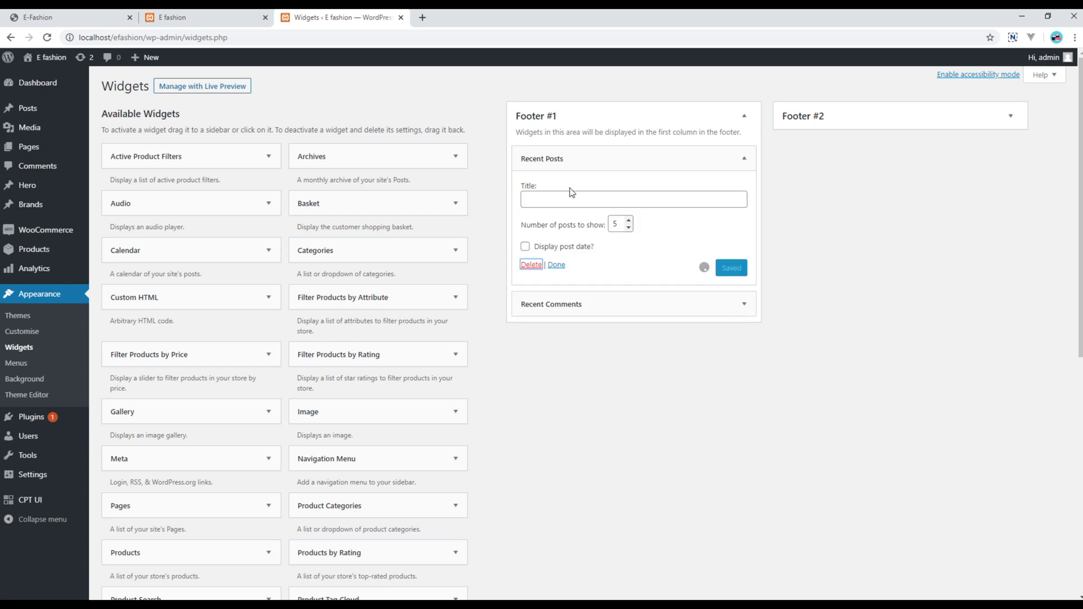
{"action": "left_click", "coordinate": [562, 159]}
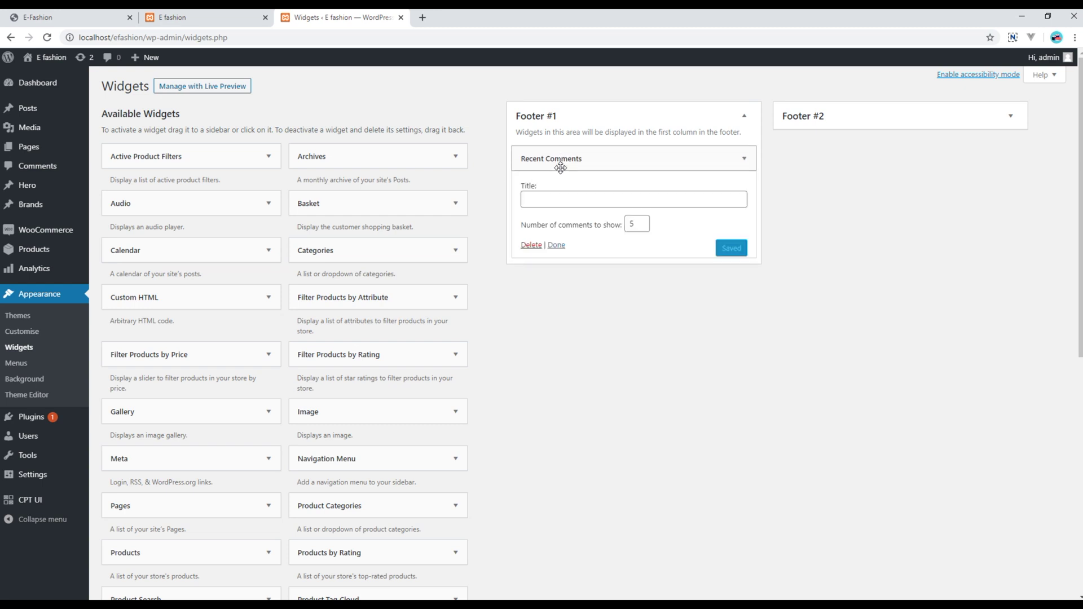
{"action": "left_click", "coordinate": [532, 244]}
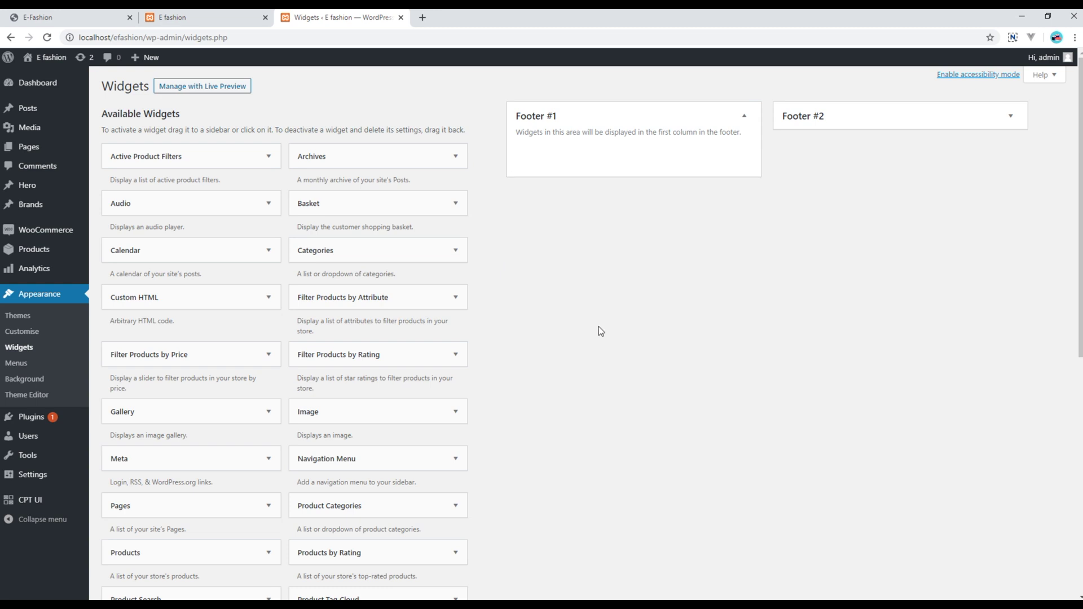
{"action": "scroll", "coordinate": [598, 328], "scroll_direction": "down", "scroll_amount": 1}
Step: Add a Products widget to Footer #1 titled Featured Products showing 3 featured products, and save
{"action": "left_click_drag", "start_coordinate": [156, 495], "coordinate": [574, 111]}
{"action": "scroll", "coordinate": [632, 381], "scroll_direction": "up", "scroll_amount": 1}
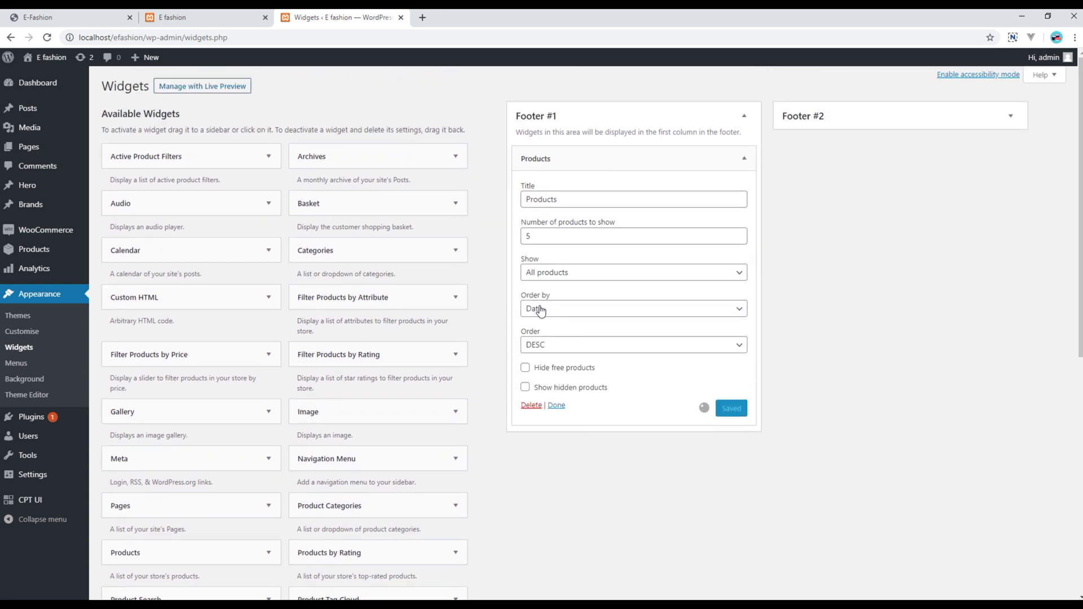
{"action": "left_click", "coordinate": [569, 273]}
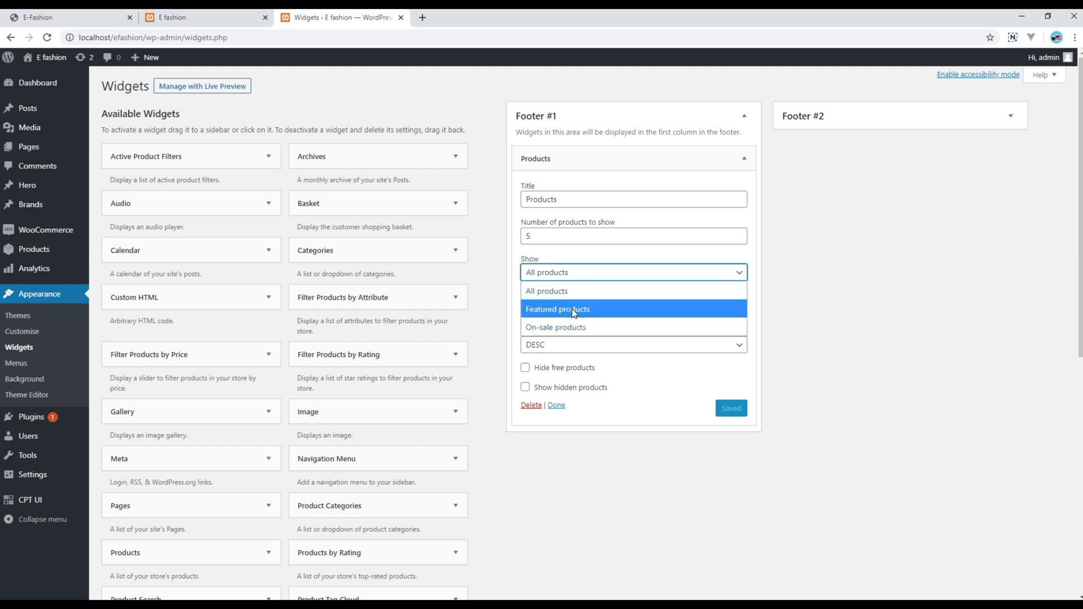
{"action": "left_click", "coordinate": [572, 310]}
{"action": "double_click", "coordinate": [534, 236]}
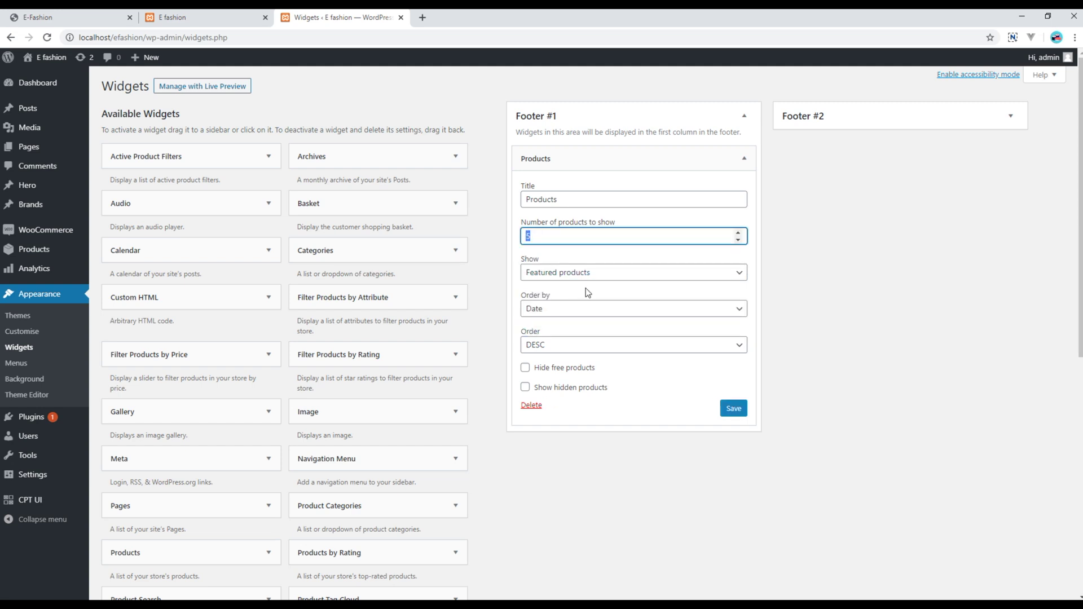
{"action": "type", "text": "3"}
{"action": "key", "text": "shift+Tab"}
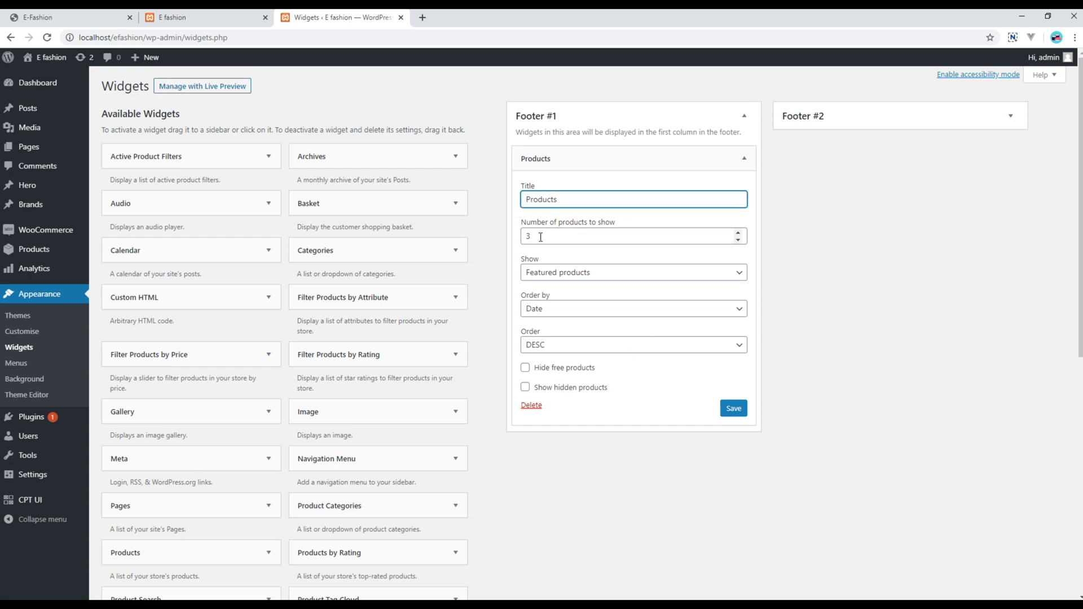
{"action": "type", "text": "Featured"}
{"action": "left_click", "coordinate": [734, 410]}
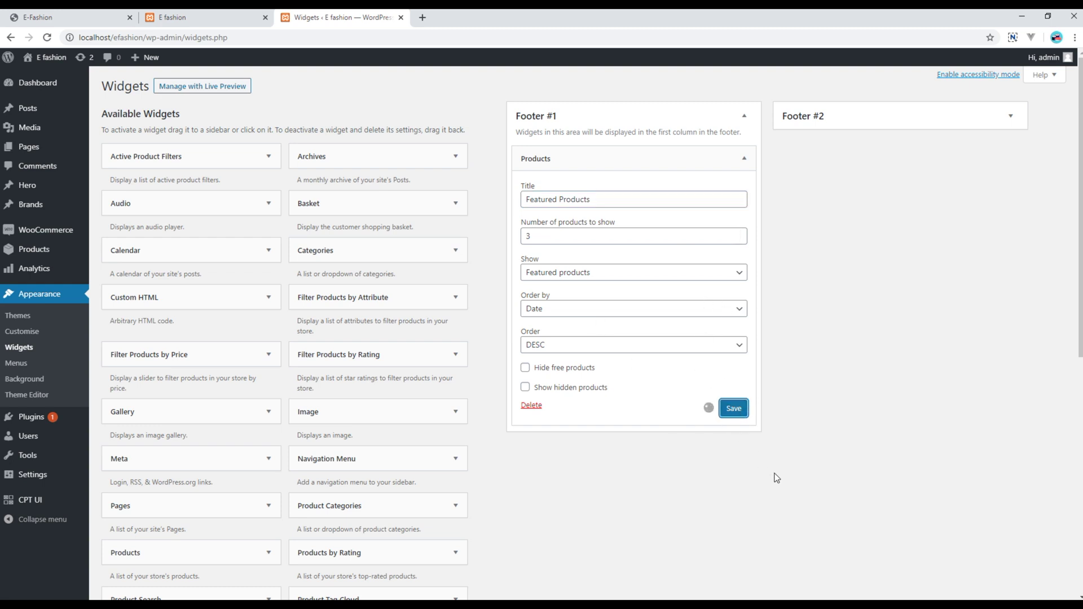
Step: Reload the local E fashion site to check the footer, then return to the Widgets admin page
{"action": "left_click", "coordinate": [203, 17]}
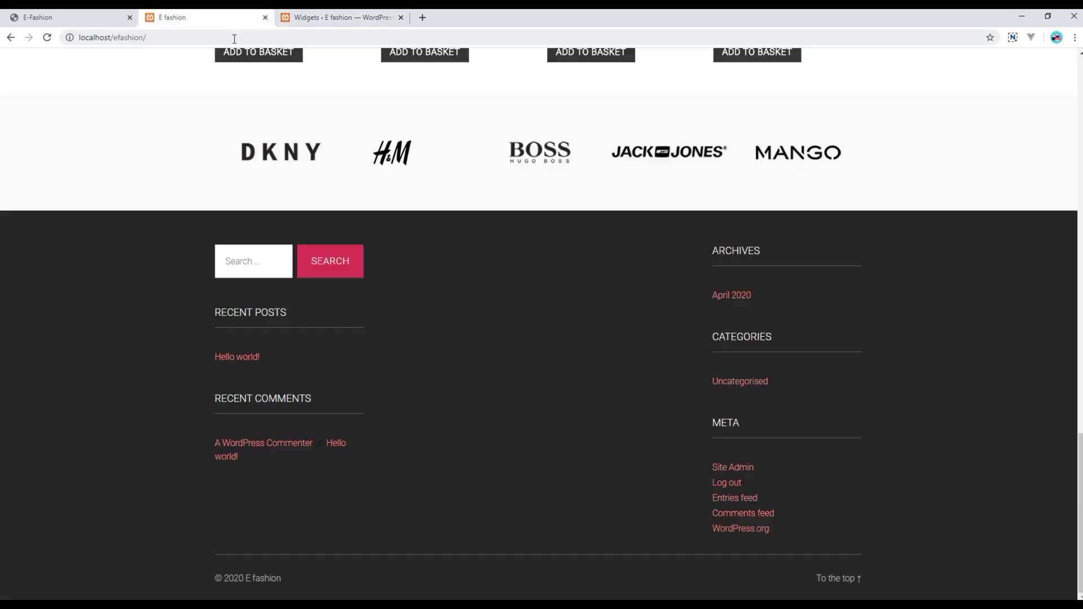
{"action": "key", "text": "F5"}
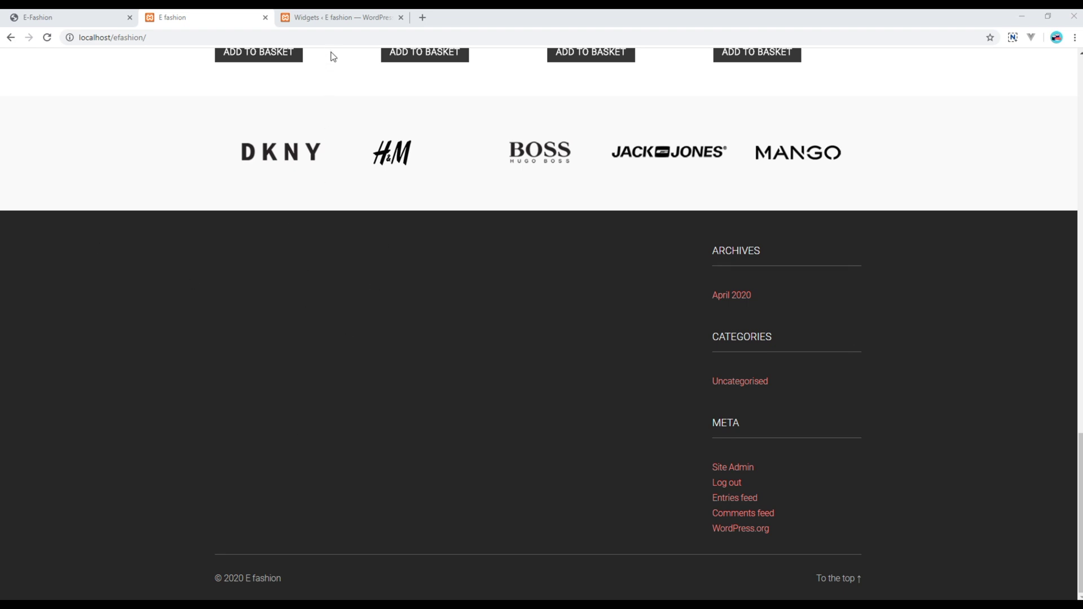
{"action": "left_click", "coordinate": [335, 21]}
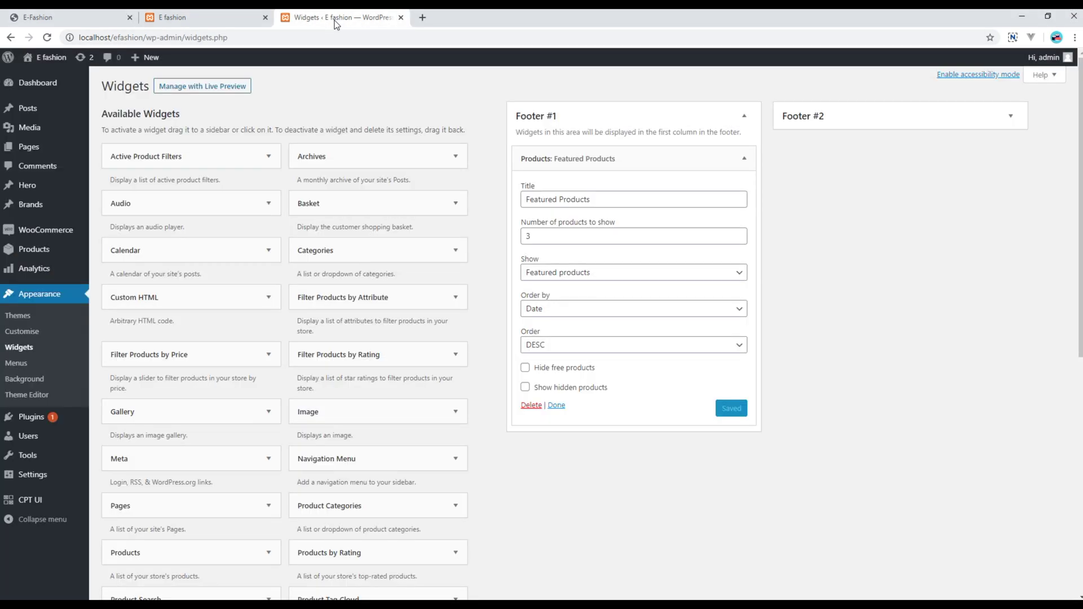
Step: Mark Premium Tailored Suit, Homme Overcoat and Skinny Shirt in Khaki as featured products
{"action": "mouse_move", "coordinate": [36, 251]}
{"action": "left_click", "coordinate": [39, 251]}
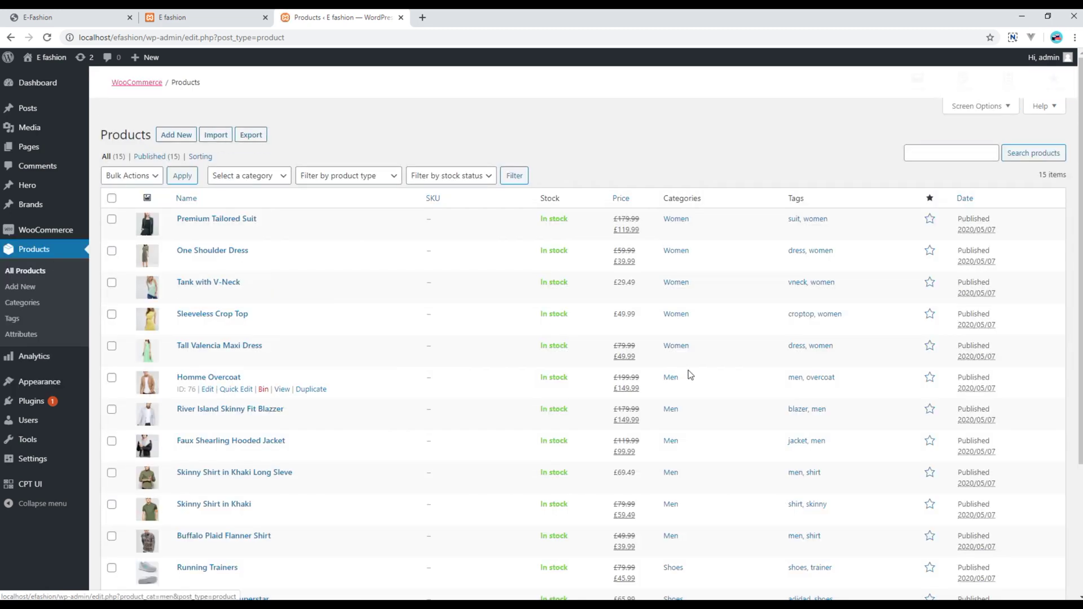
{"action": "left_click", "coordinate": [929, 220]}
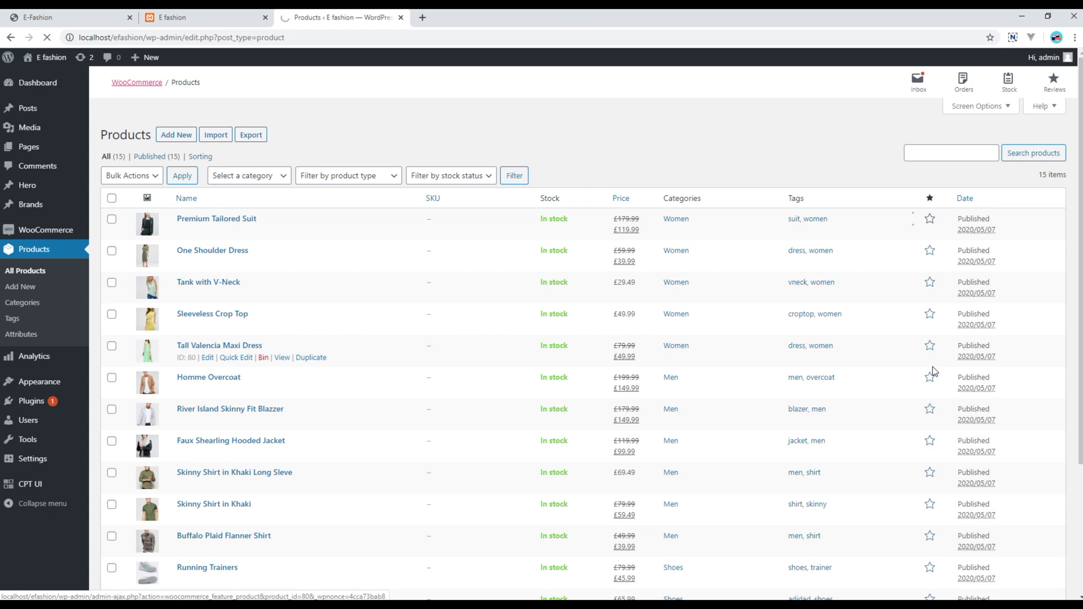
{"action": "left_click", "coordinate": [930, 377]}
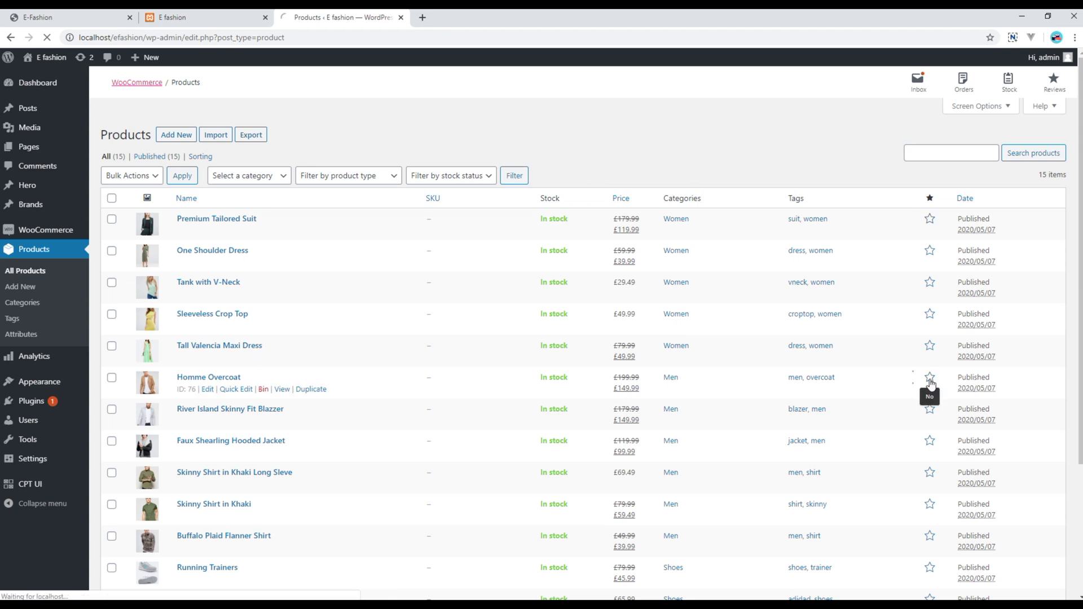
{"action": "left_click", "coordinate": [929, 504]}
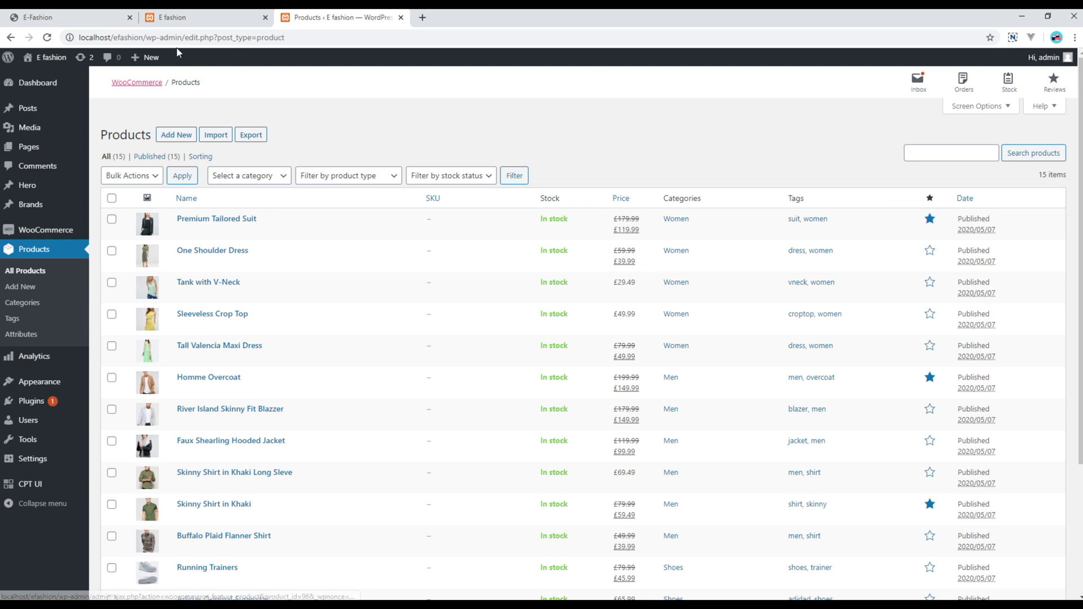
{"action": "left_click", "coordinate": [191, 18]}
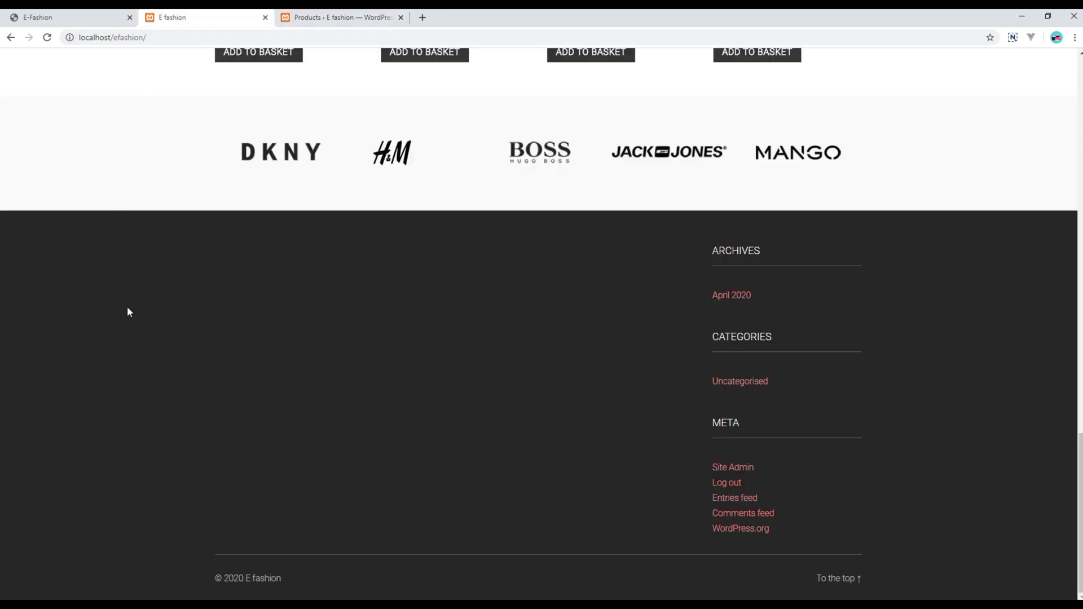
Step: Reload the local storefront, then highlight the TOP RATED heading in the demo site's footer
{"action": "key", "text": "F5"}
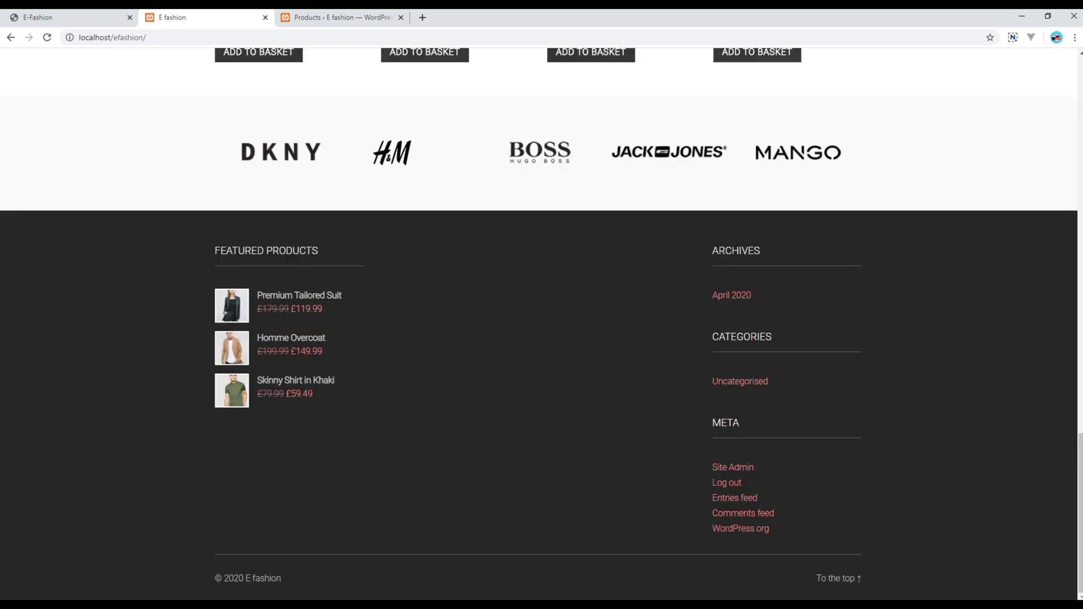
{"action": "left_click", "coordinate": [90, 17]}
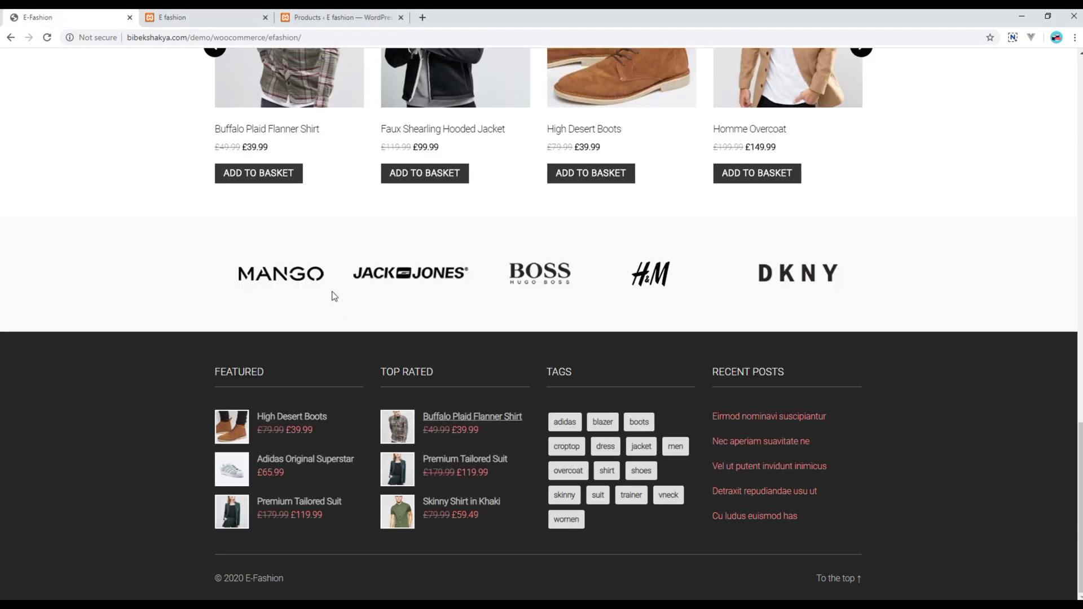
{"action": "left_click_drag", "start_coordinate": [382, 372], "coordinate": [432, 371]}
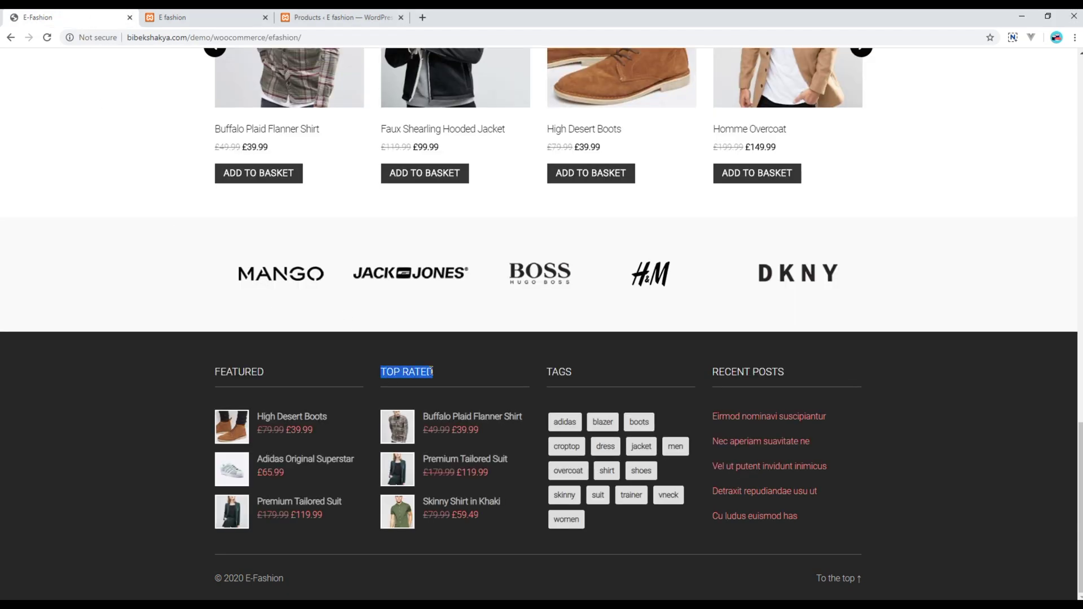
Step: On the Widgets page, remove the Archives, Categories and Meta widgets from Footer #2
{"action": "left_click", "coordinate": [320, 18]}
{"action": "mouse_move", "coordinate": [60, 382]}
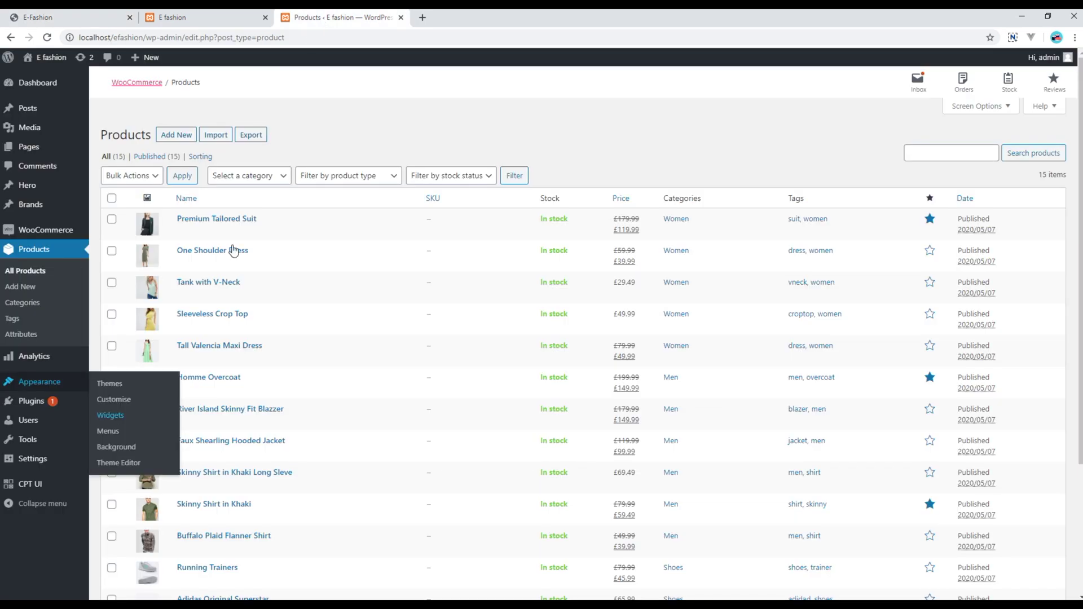
{"action": "left_click", "coordinate": [114, 404]}
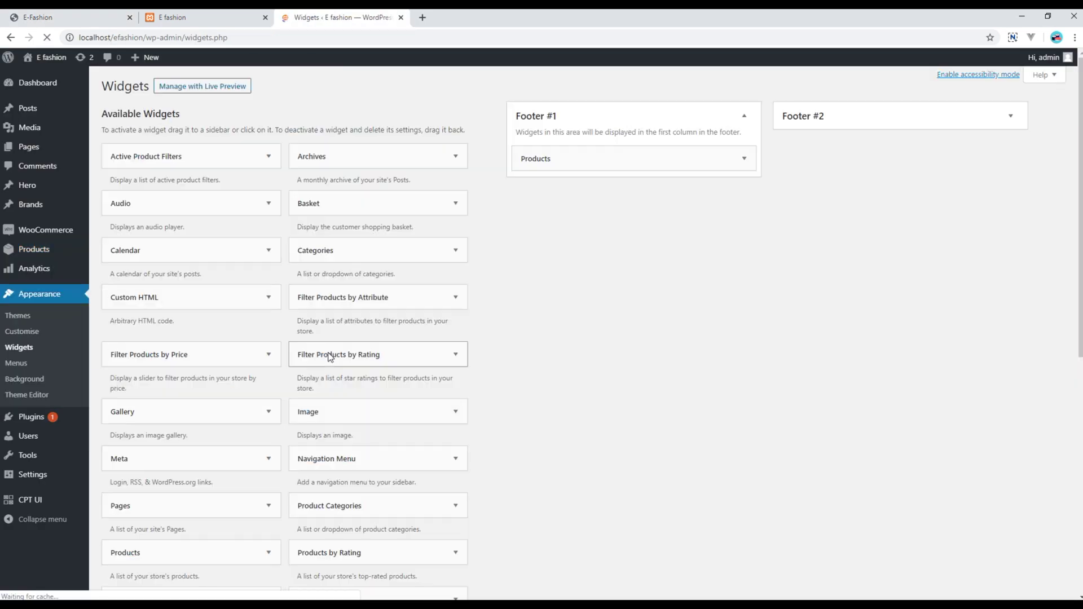
{"action": "left_click", "coordinate": [846, 121]}
{"action": "left_click", "coordinate": [831, 156]}
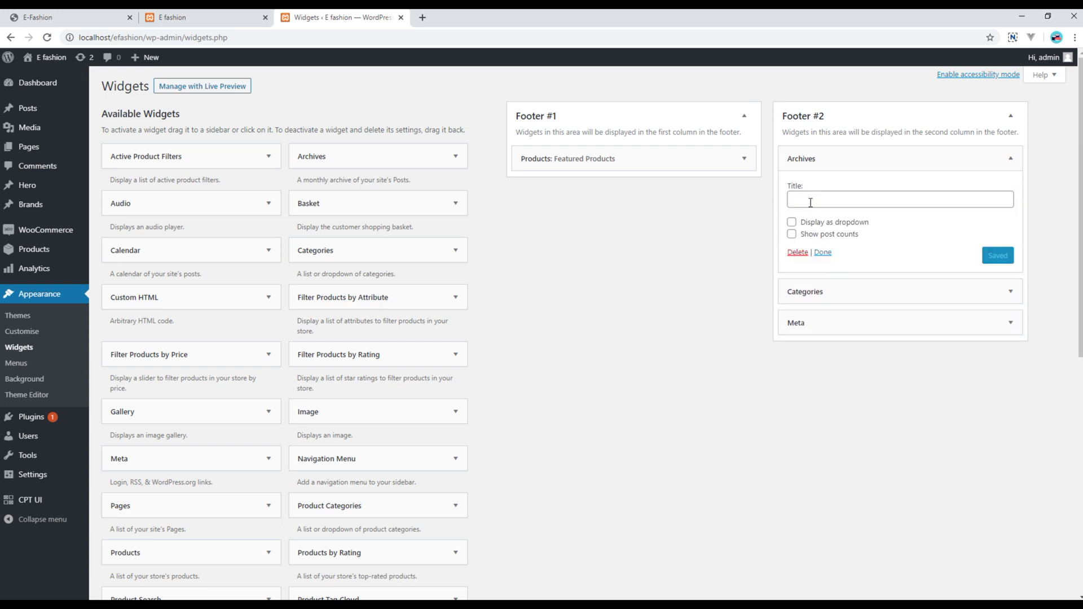
{"action": "left_click", "coordinate": [802, 254]}
{"action": "left_click", "coordinate": [817, 159]}
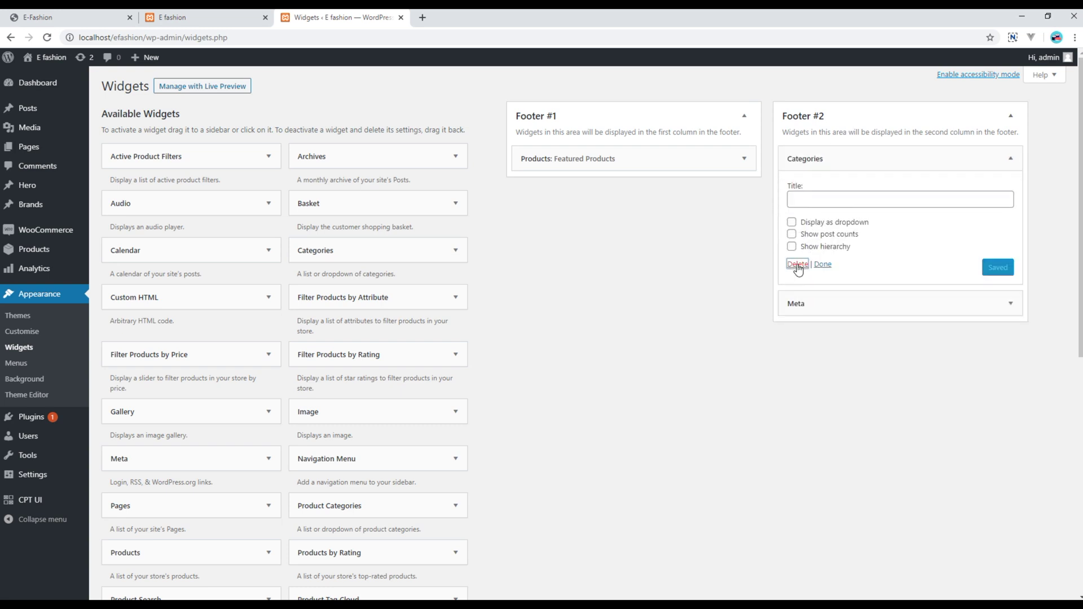
{"action": "left_click", "coordinate": [798, 264]}
{"action": "left_click", "coordinate": [812, 163]}
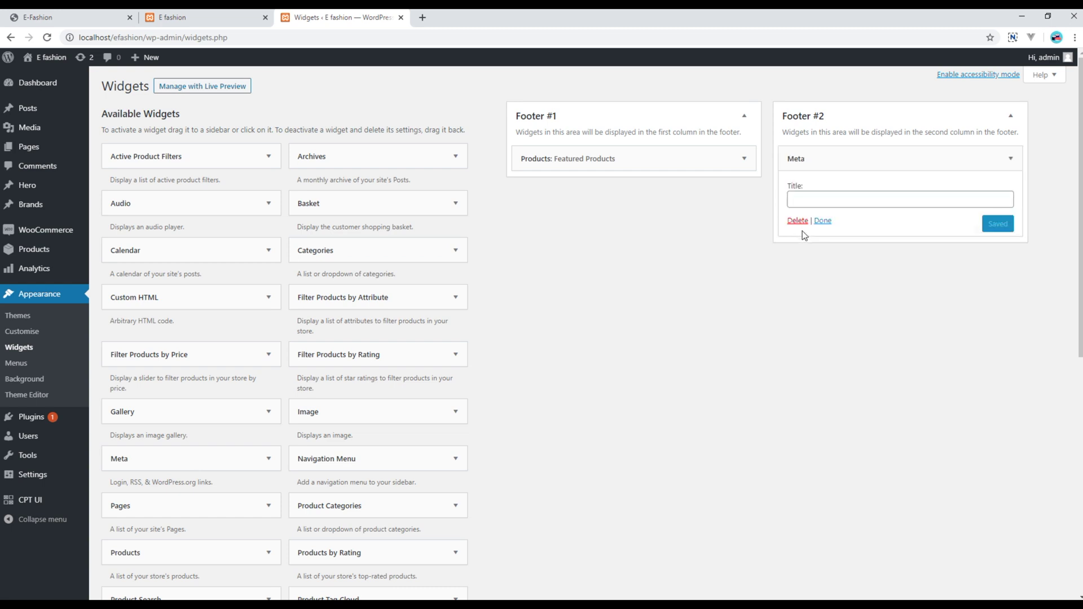
{"action": "left_click", "coordinate": [797, 221]}
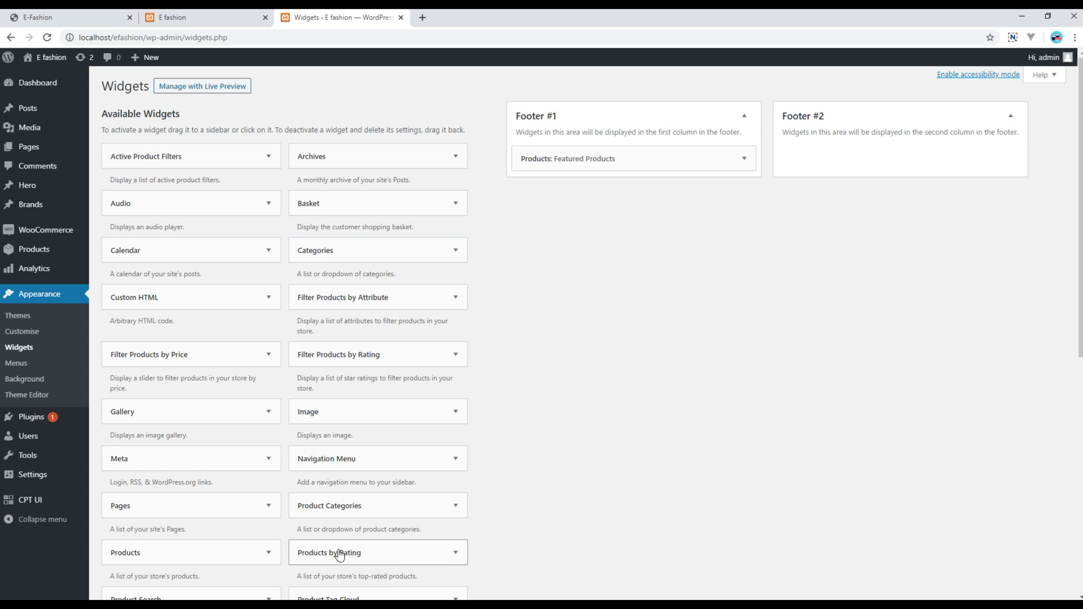
Step: Add a Products by Rating widget titled 'Top rated' showing 3 products, save, and reload the local site
{"action": "left_click_drag", "start_coordinate": [339, 555], "coordinate": [832, 150]}
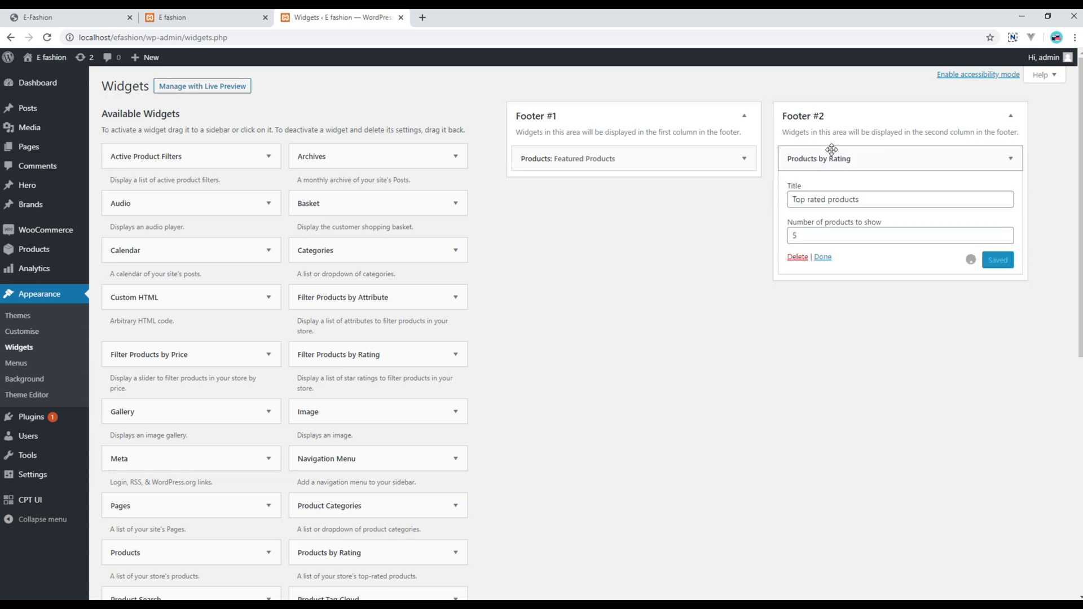
{"action": "double_click", "coordinate": [852, 200]}
{"action": "key", "text": "BackSpace"}
{"action": "left_click_drag", "start_coordinate": [802, 237], "coordinate": [785, 238]}
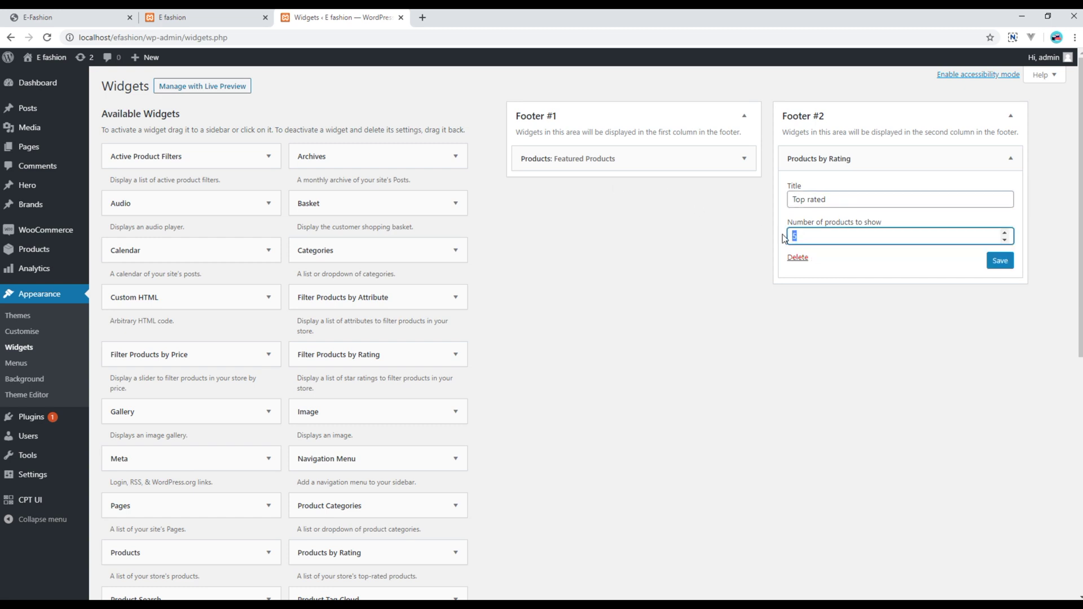
{"action": "left_click", "coordinate": [892, 338]}
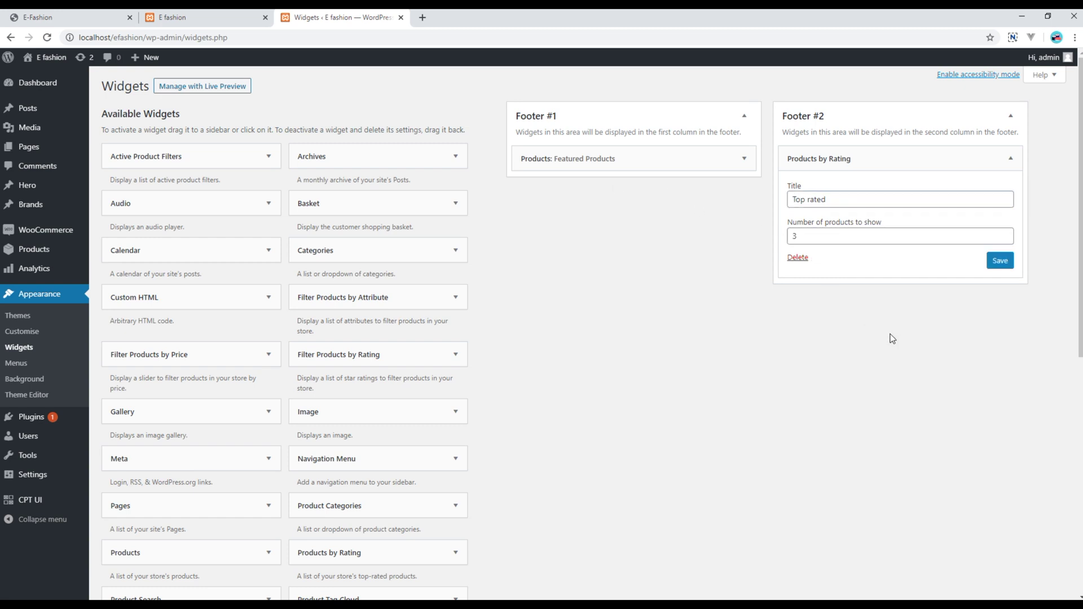
{"action": "left_click", "coordinate": [1000, 263]}
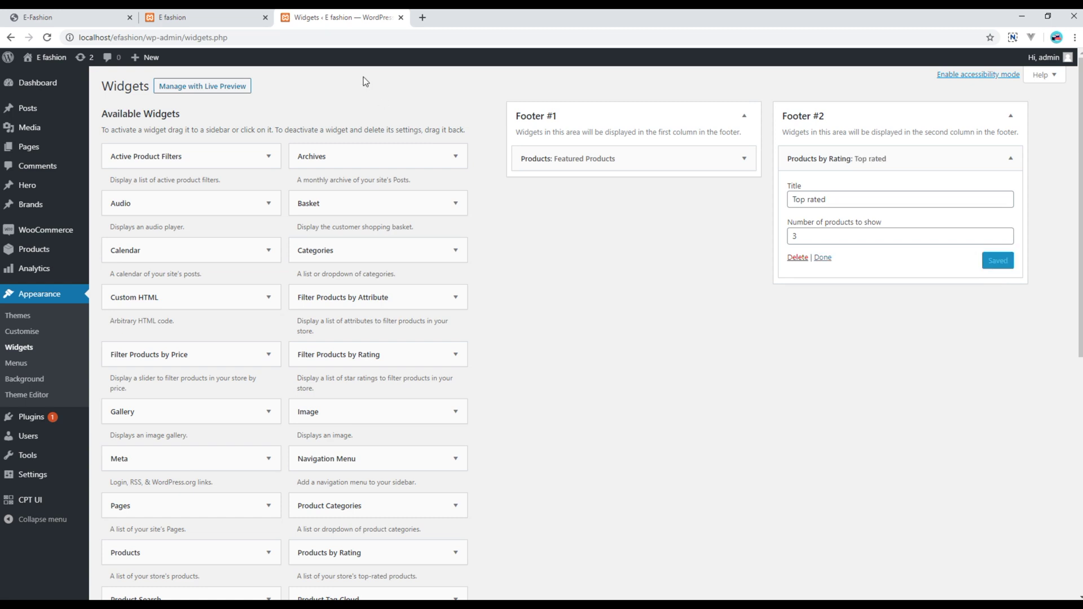
{"action": "left_click", "coordinate": [244, 23]}
{"action": "key", "text": "F5"}
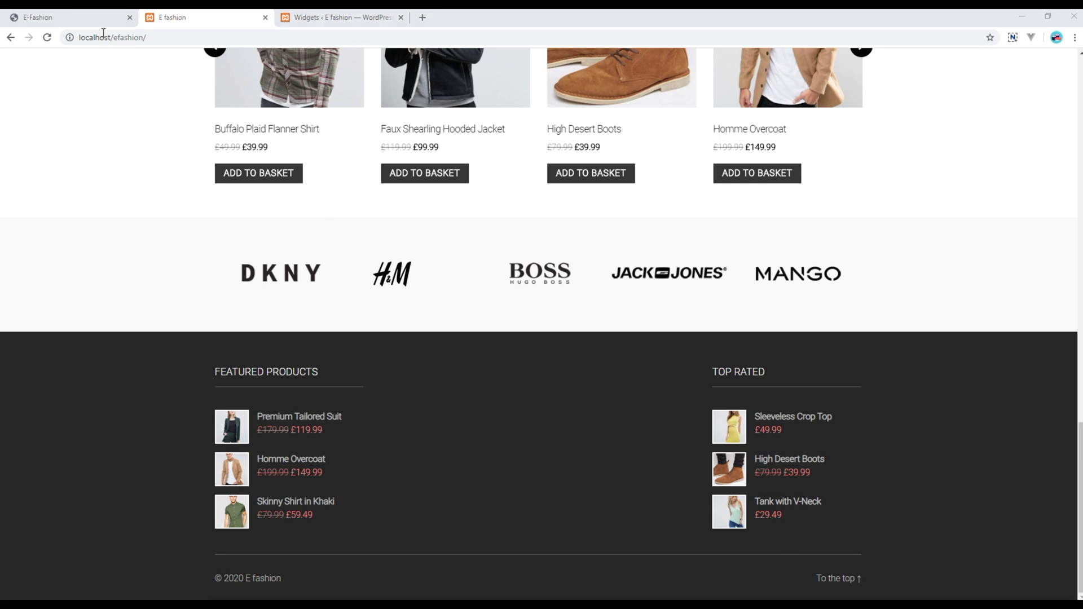
Step: Compare against the demo footer's TAGS column, then return to the Widgets admin and the code editor
{"action": "key", "text": "ctrl+shift+Tab"}
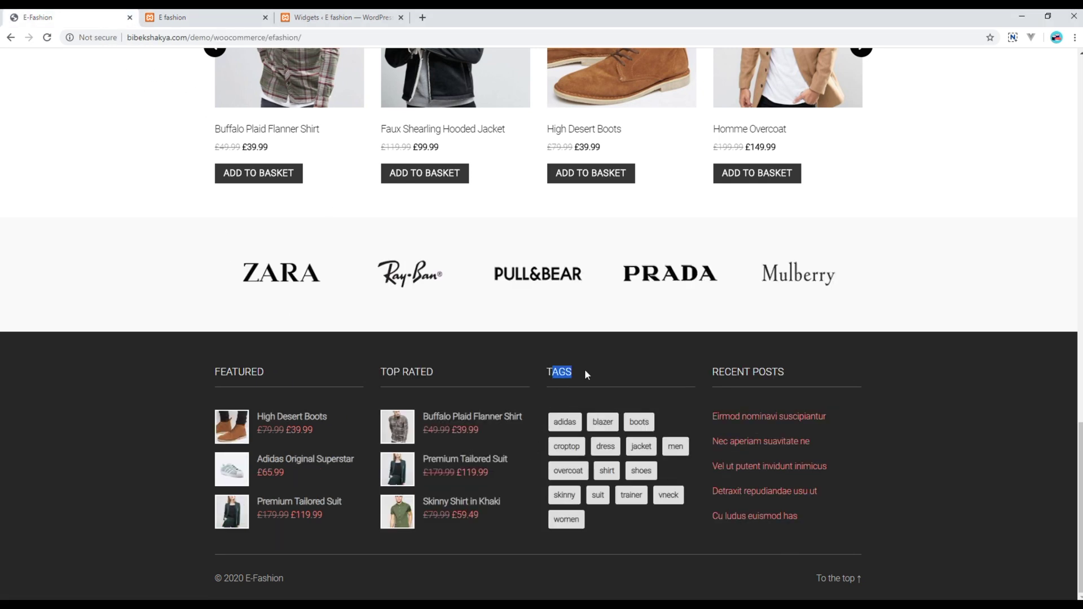
{"action": "key", "text": "ctrl+shift+Tab"}
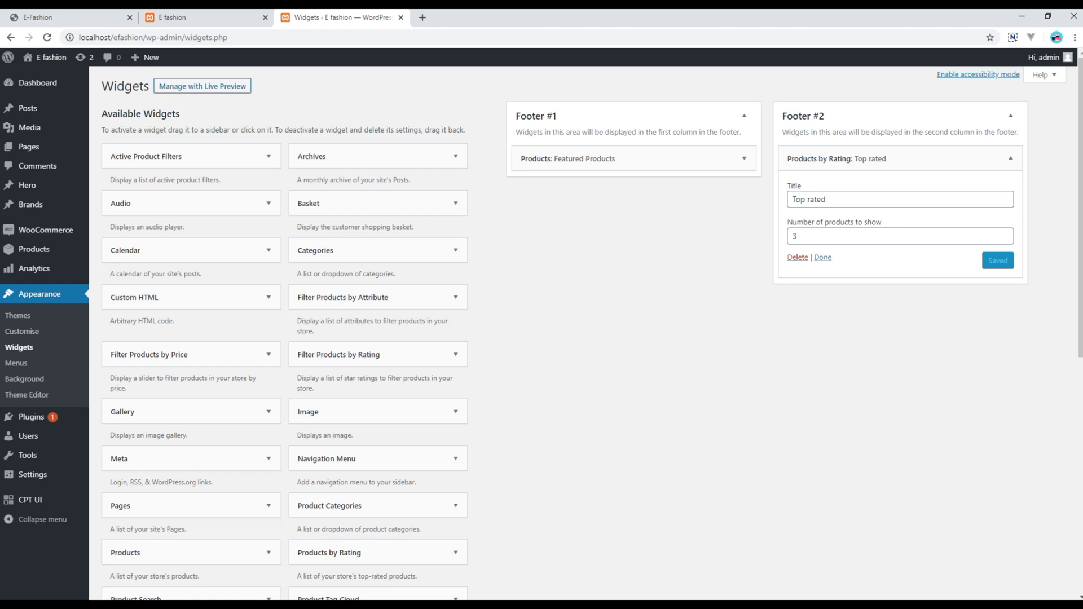
{"action": "left_click", "coordinate": [151, 604]}
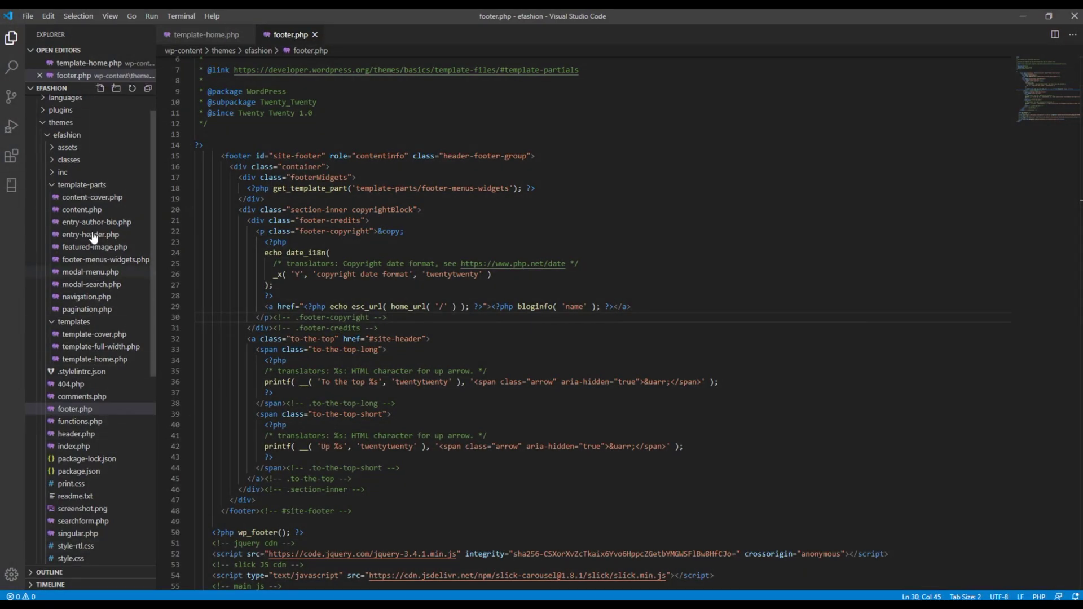
Step: In functions.php, search for 'footer' to locate the footer sidebar registrations
{"action": "scroll", "coordinate": [95, 439], "scroll_direction": "down", "scroll_amount": 2}
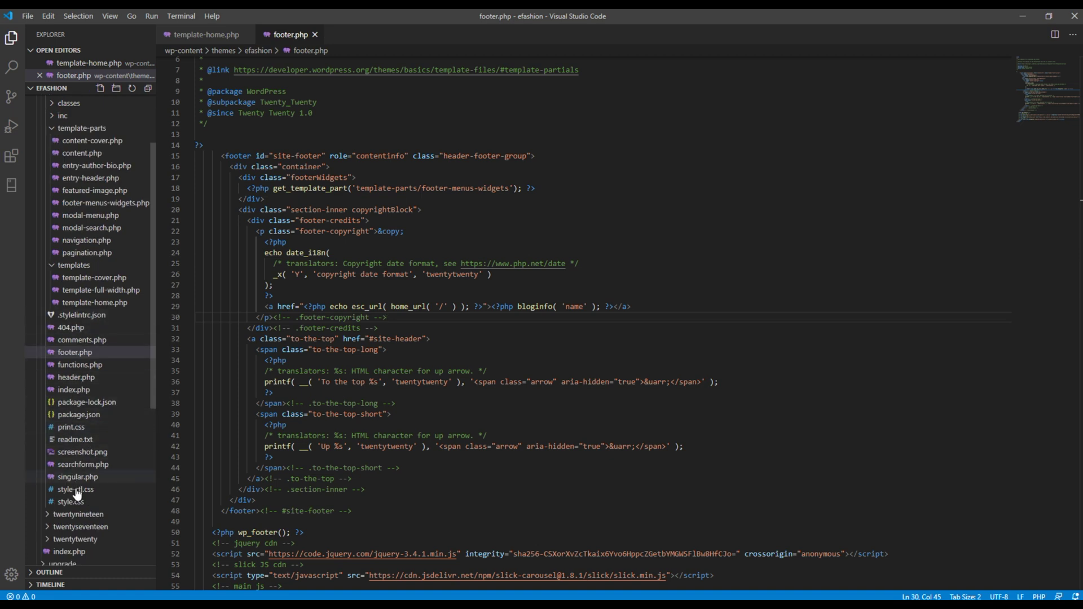
{"action": "left_click", "coordinate": [79, 364]}
{"action": "left_click", "coordinate": [397, 285]}
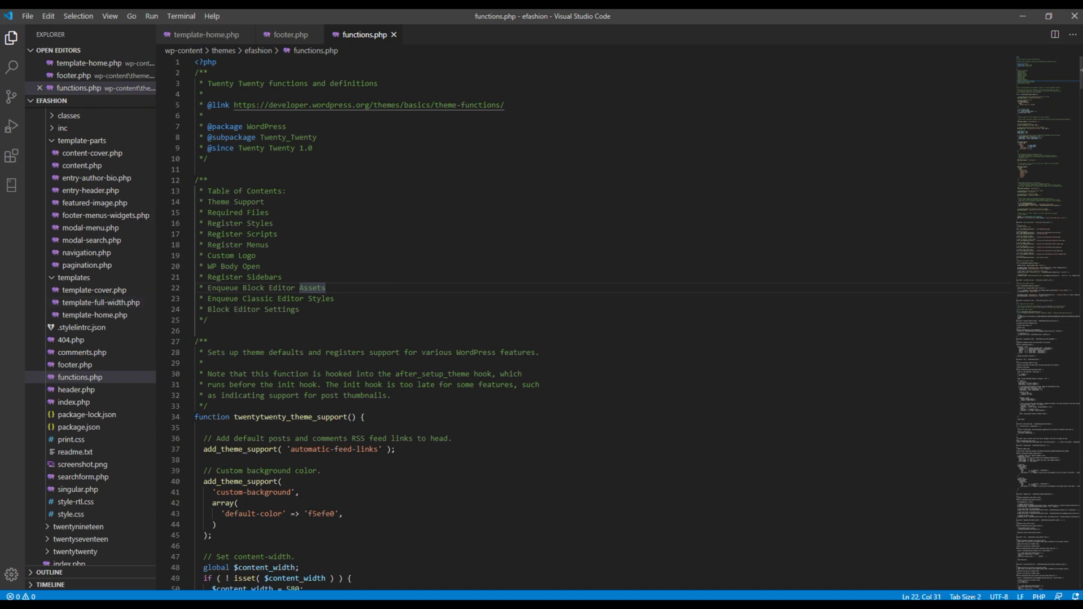
{"action": "left_click", "coordinate": [458, 213]}
{"action": "key", "text": "ctrl+f"}
{"action": "type", "text": "footer"}
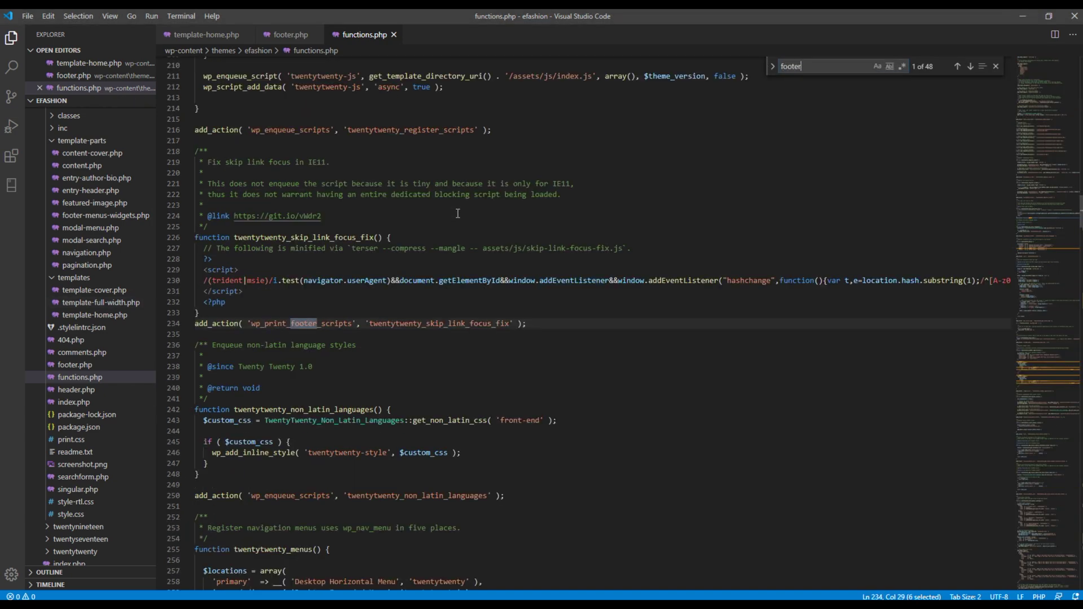
{"action": "key", "text": "Return"}
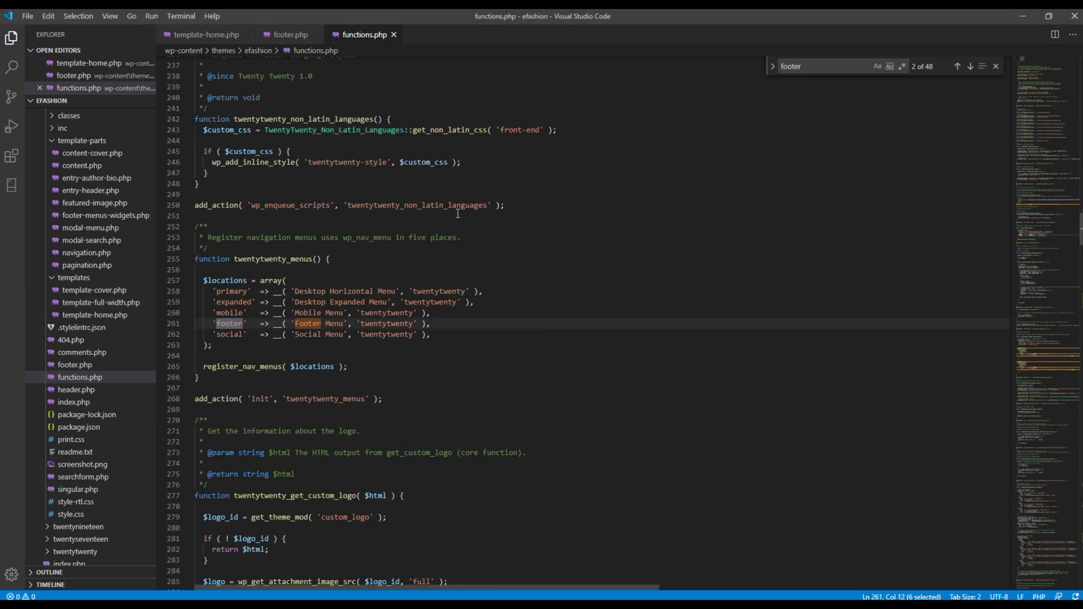
{"action": "key", "text": "Return"}
{"action": "key", "text": "Return"}
{"action": "key", "text": "Escape"}
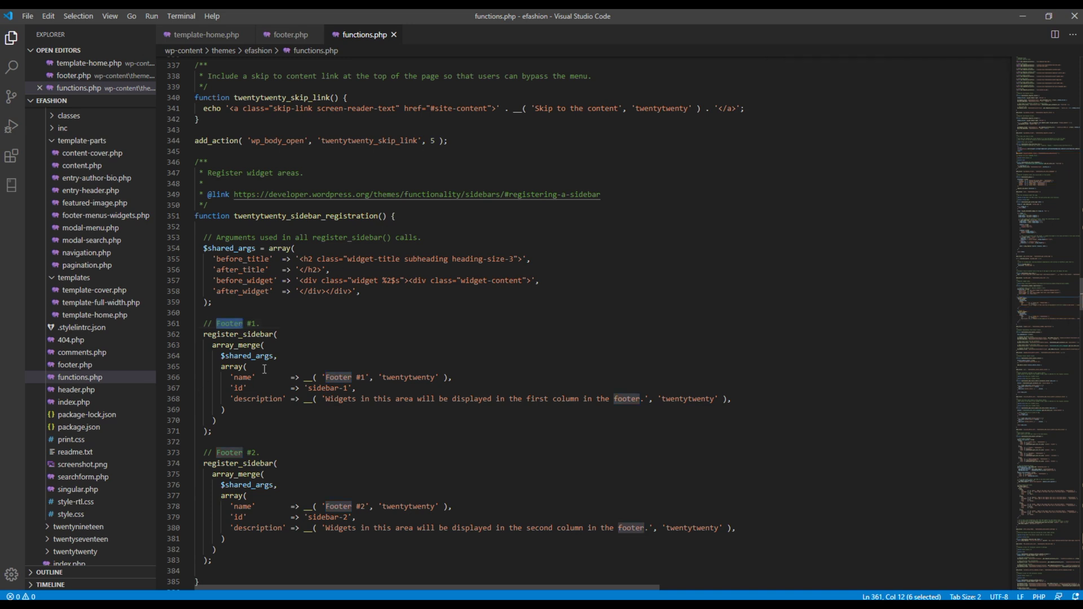
Step: Duplicate the Footer #2 register_sidebar block directly below itself
{"action": "scroll", "coordinate": [269, 368], "scroll_direction": "down", "scroll_amount": 3}
{"action": "left_click", "coordinate": [268, 427]}
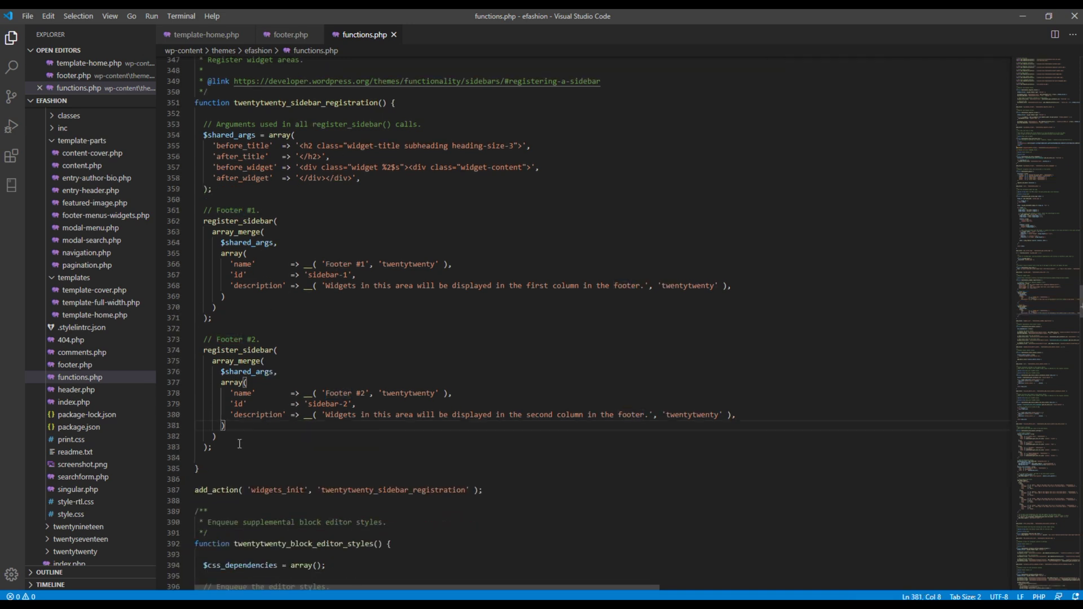
{"action": "left_click_drag", "start_coordinate": [222, 448], "coordinate": [203, 340]}
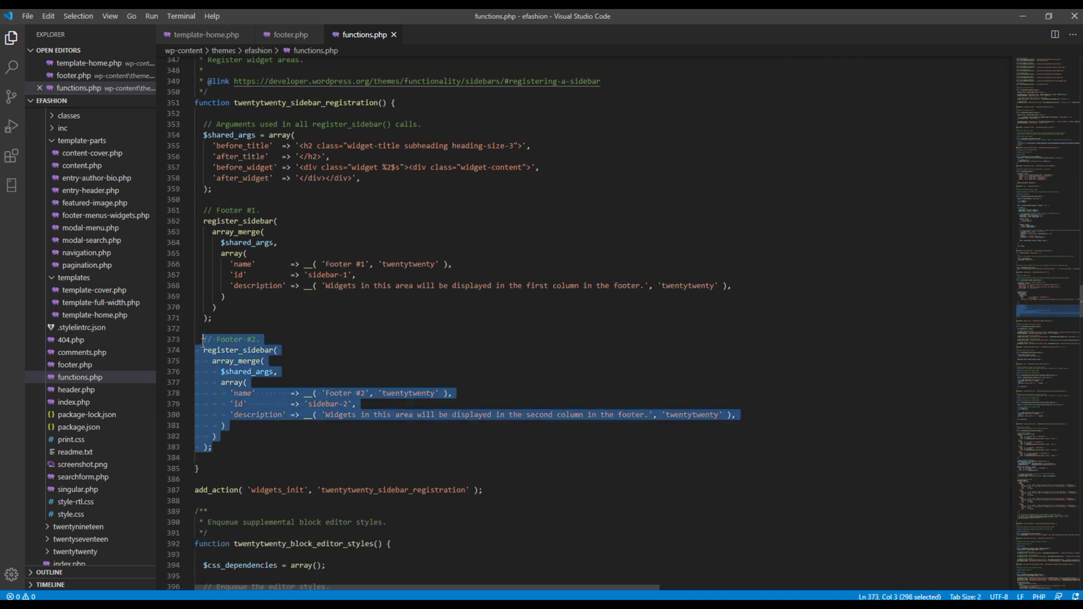
{"action": "key", "text": "ctrl+c"}
{"action": "left_click", "coordinate": [228, 446]}
{"action": "key", "text": "Return"}
{"action": "key", "text": "Return"}
{"action": "key", "text": "ctrl+v"}
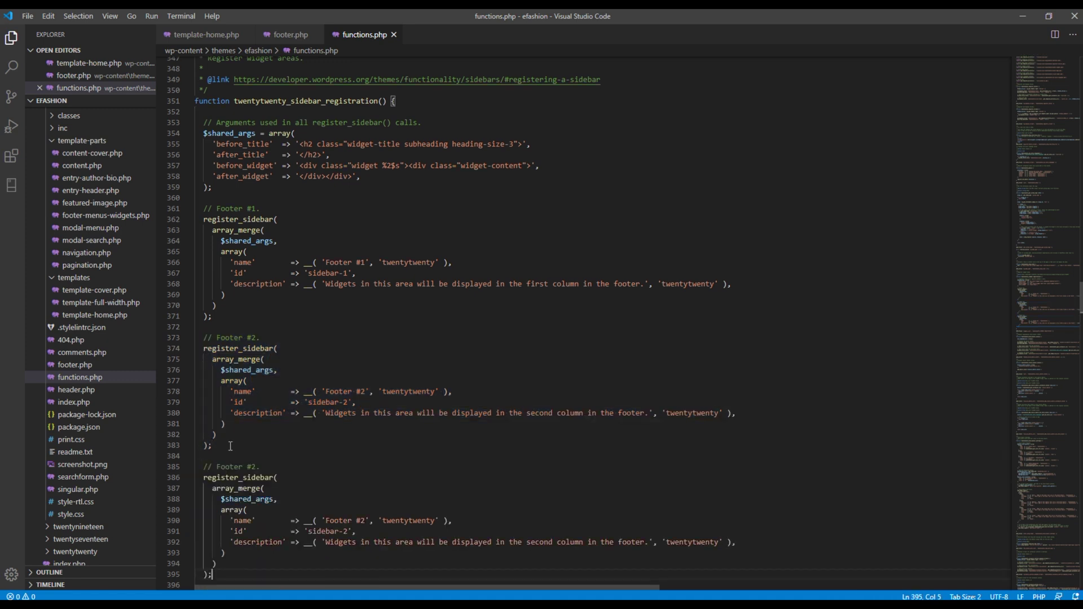
Step: Change the copied block to Footer #3 with id sidebar-3 and description 'third column'
{"action": "scroll", "coordinate": [230, 446], "scroll_direction": "down", "scroll_amount": 4}
{"action": "left_click", "coordinate": [257, 328]}
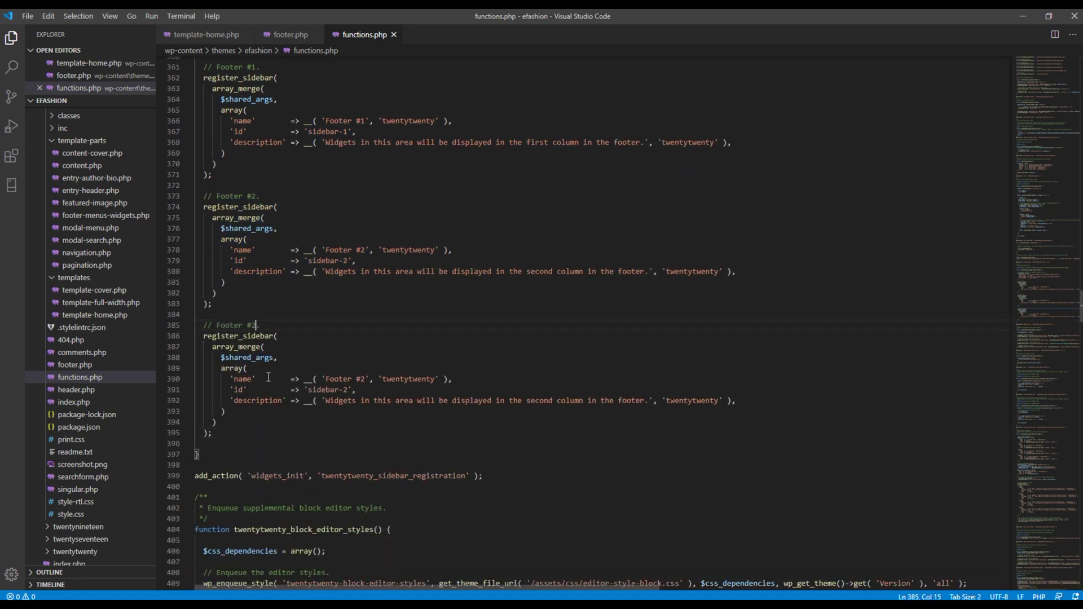
{"action": "key", "text": "BackSpace"}
{"action": "double_click", "coordinate": [364, 379]}
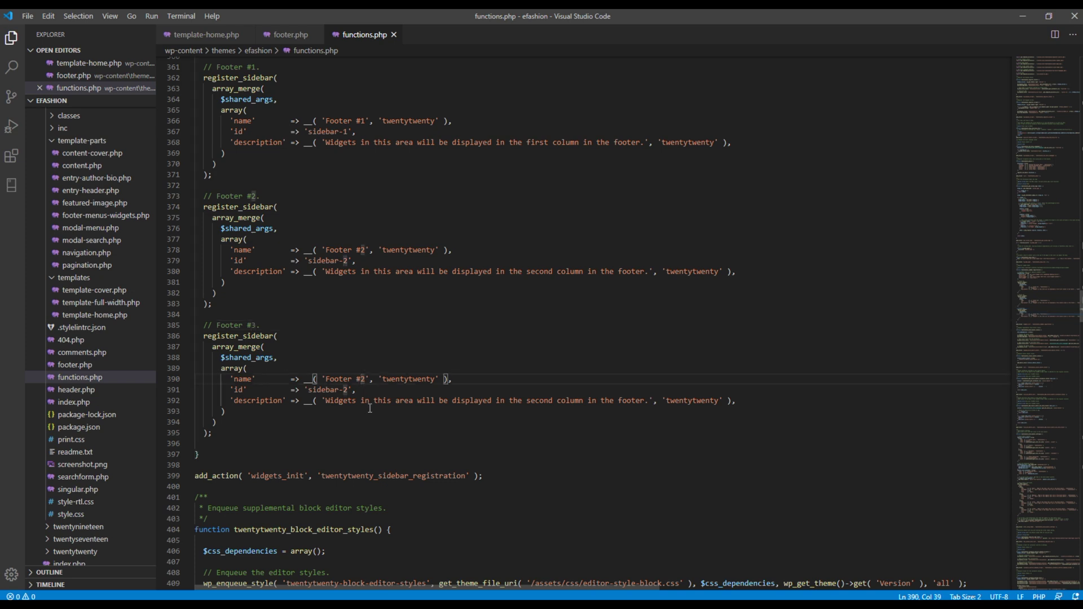
{"action": "type", "text": "3"}
{"action": "left_click", "coordinate": [351, 390]}
{"action": "key", "text": "BackSpace"}
{"action": "type", "text": "3"}
{"action": "double_click", "coordinate": [535, 401]}
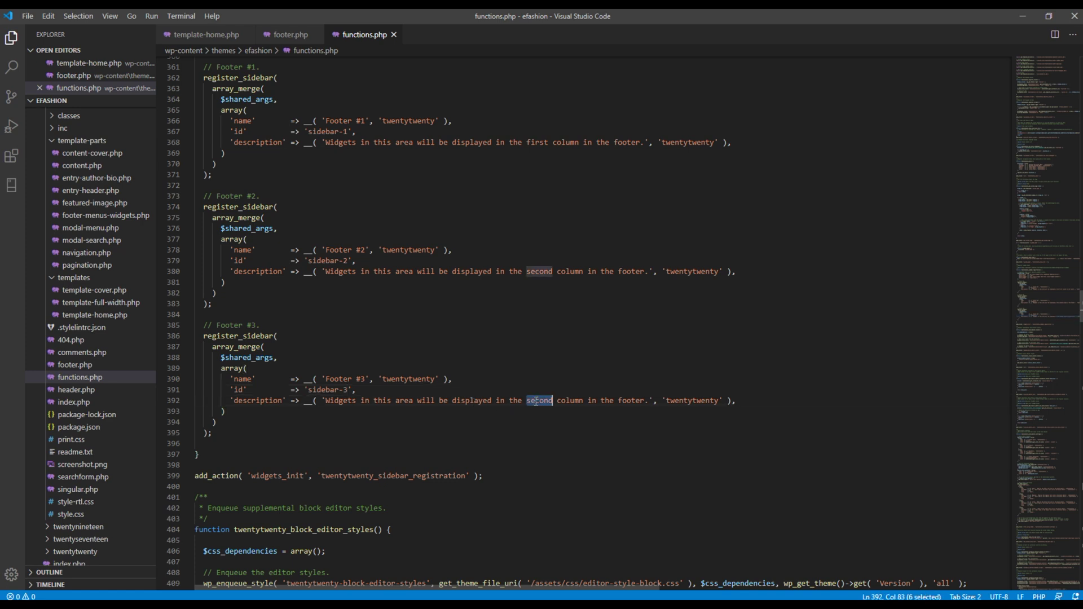
{"action": "type", "text": "third"}
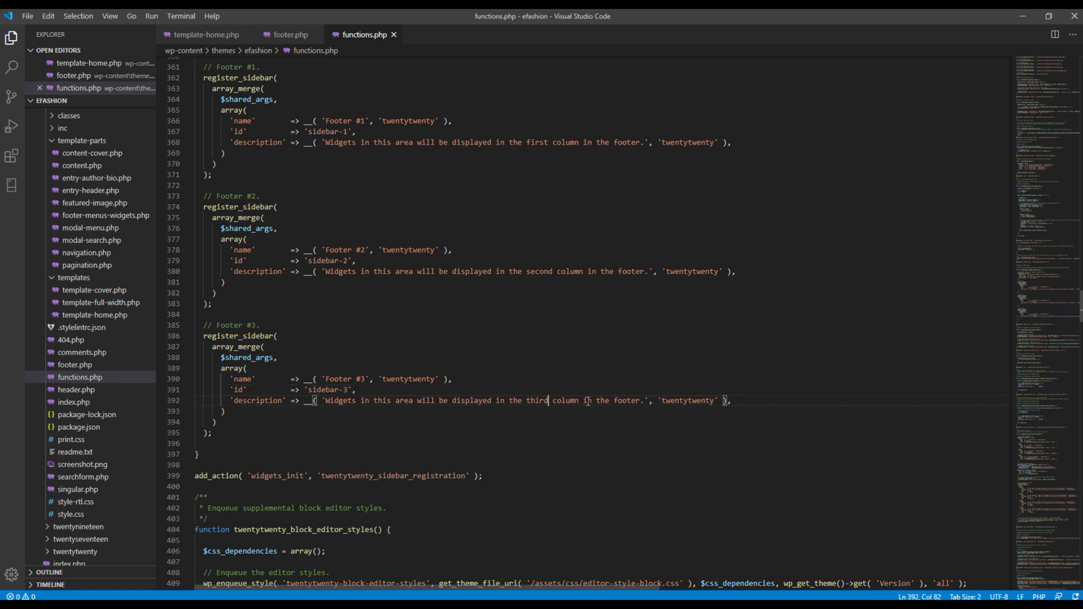
{"action": "key", "text": "Down"}
{"action": "key", "text": "Down"}
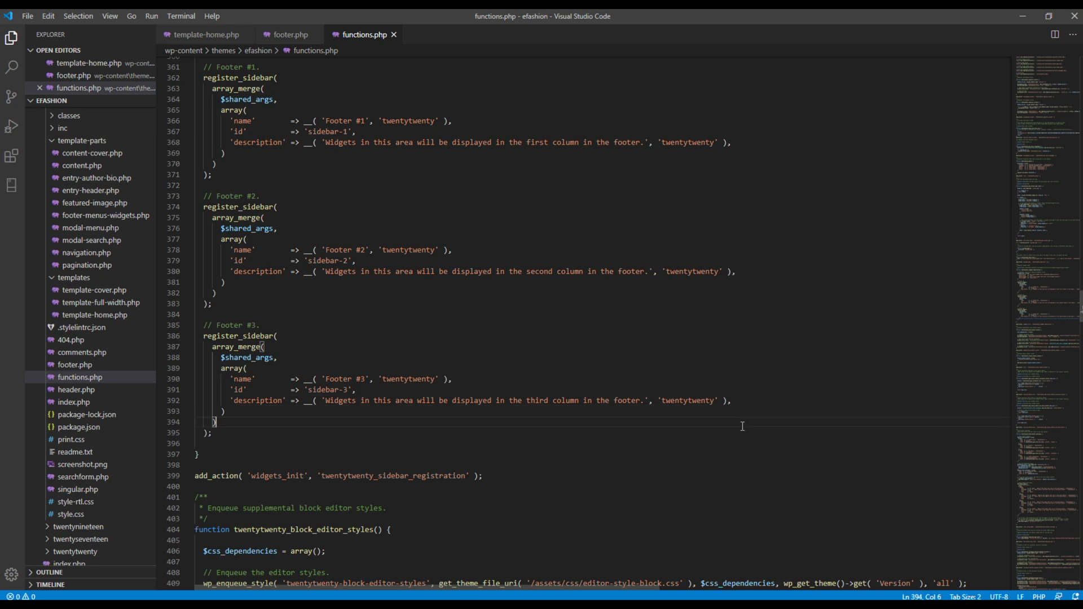
{"action": "left_click", "coordinate": [717, 443]}
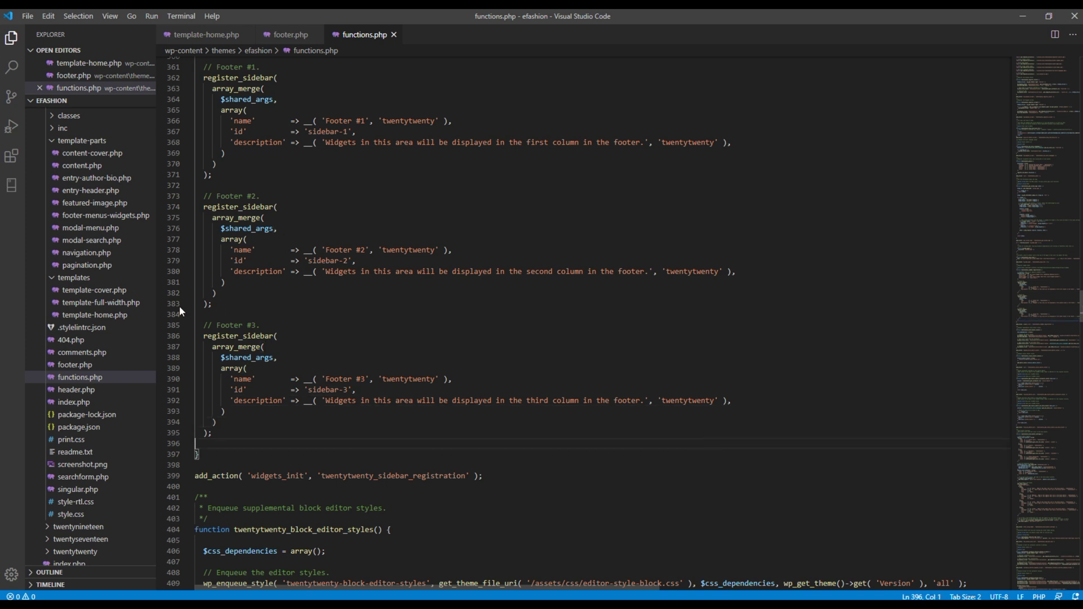
{"action": "left_click", "coordinate": [97, 216]}
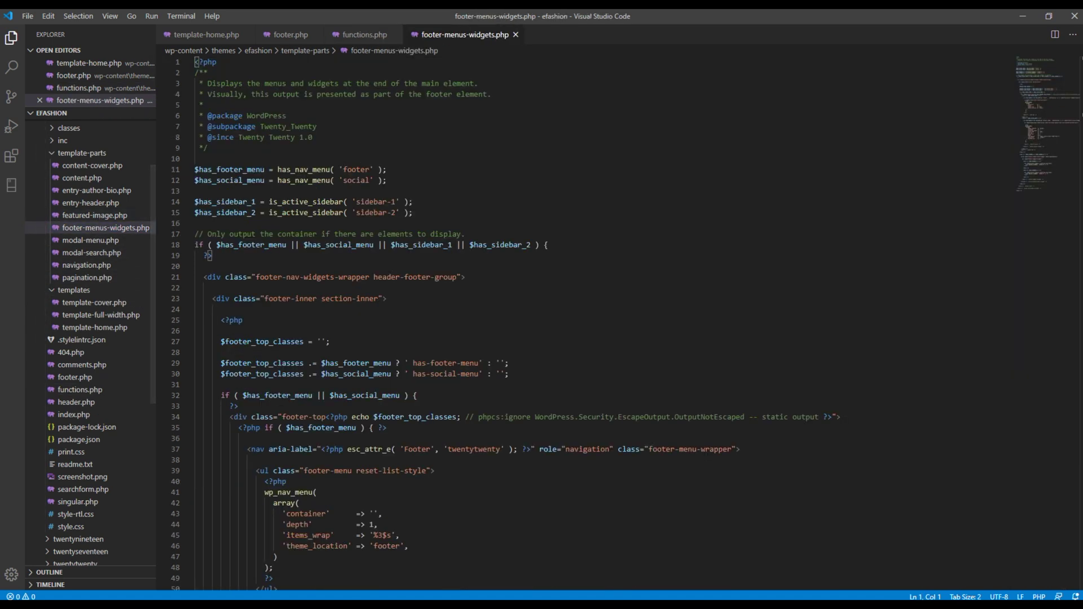
Step: Add line 16 defining $has_sidebar_3 as the active check for 'sidebar-3'
{"action": "left_click_drag", "start_coordinate": [415, 216], "coordinate": [185, 212]}
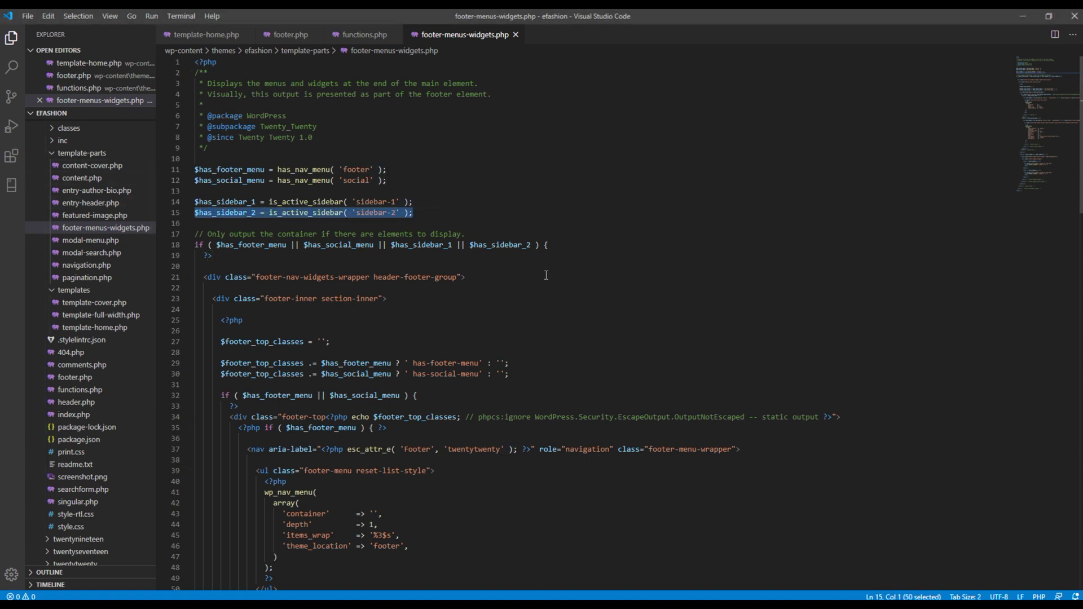
{"action": "key", "text": "ctrl+c"}
{"action": "key", "text": "End"}
{"action": "key", "text": "Return"}
{"action": "key", "text": "ctrl+v"}
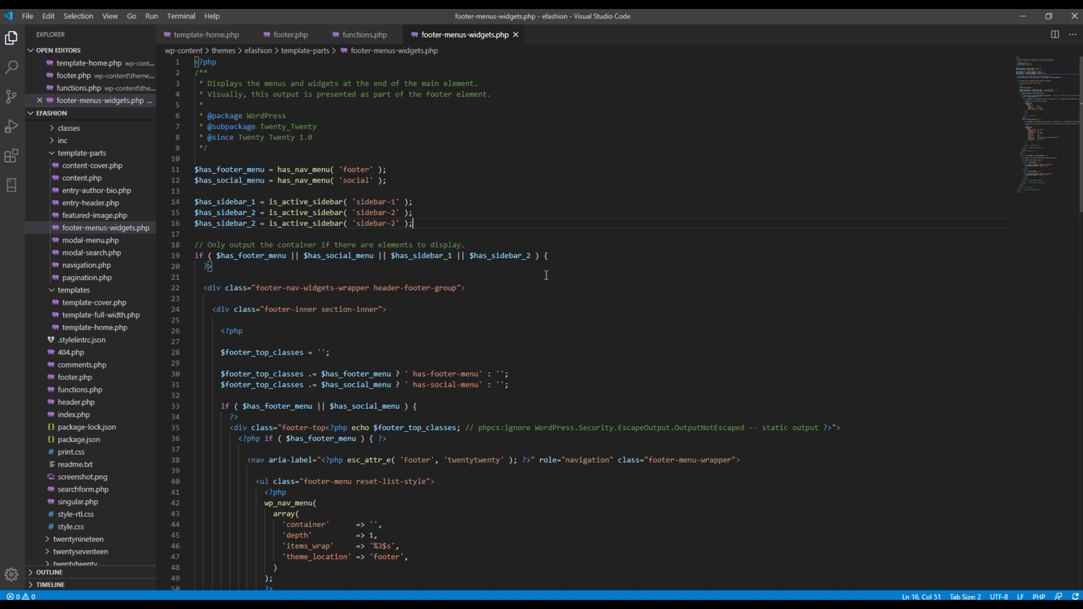
{"action": "left_click", "coordinate": [251, 223]}
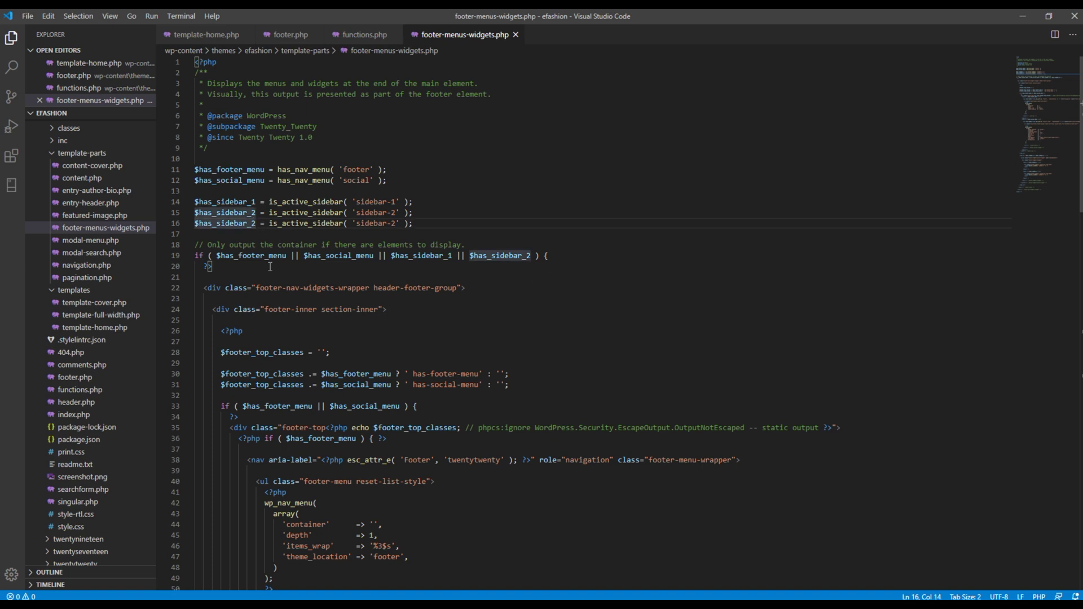
{"action": "key", "text": "Delete"}
{"action": "type", "text": "3"}
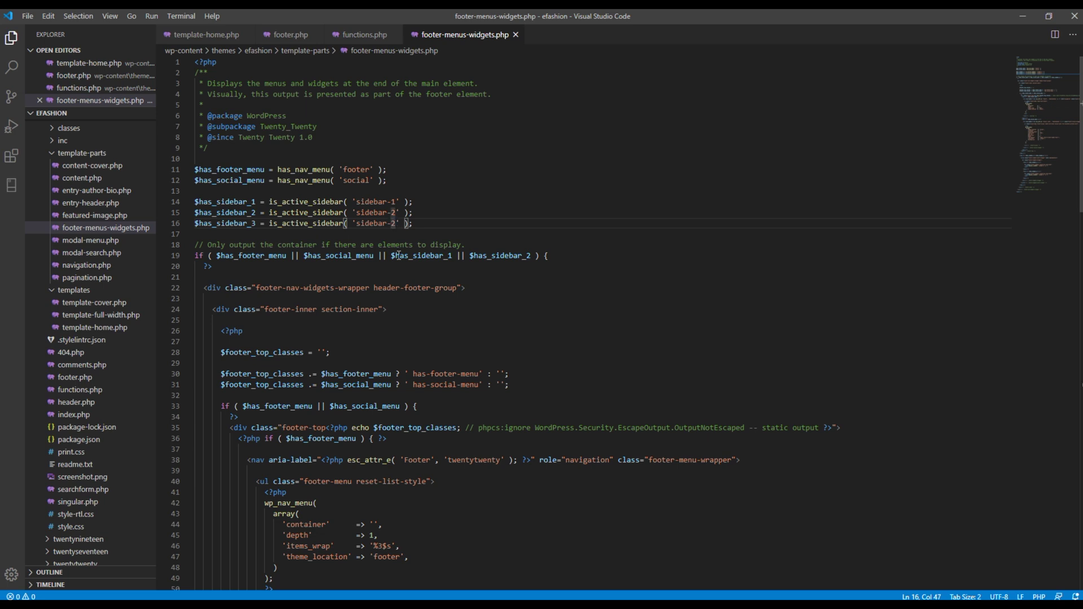
{"action": "key", "text": "BackSpace"}
{"action": "type", "text": "3"}
Step: Append '|| $has_sidebar_3' to the footer display condition on line 19
{"action": "left_click_drag", "start_coordinate": [457, 256], "coordinate": [531, 255]}
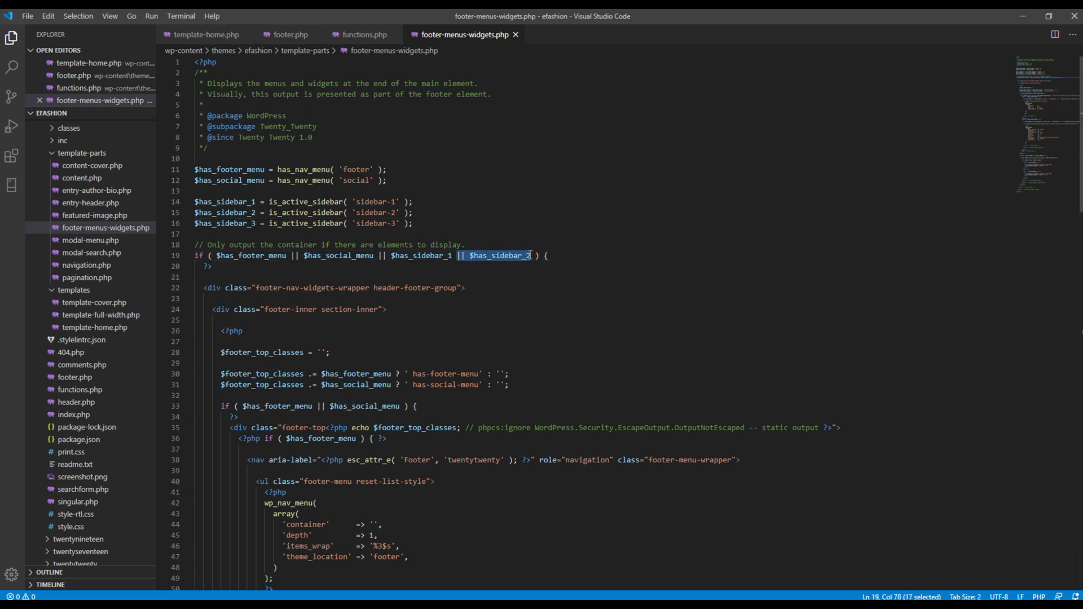
{"action": "key", "text": "ctrl+c"}
{"action": "key", "text": "Right"}
{"action": "key", "text": "ctrl+v"}
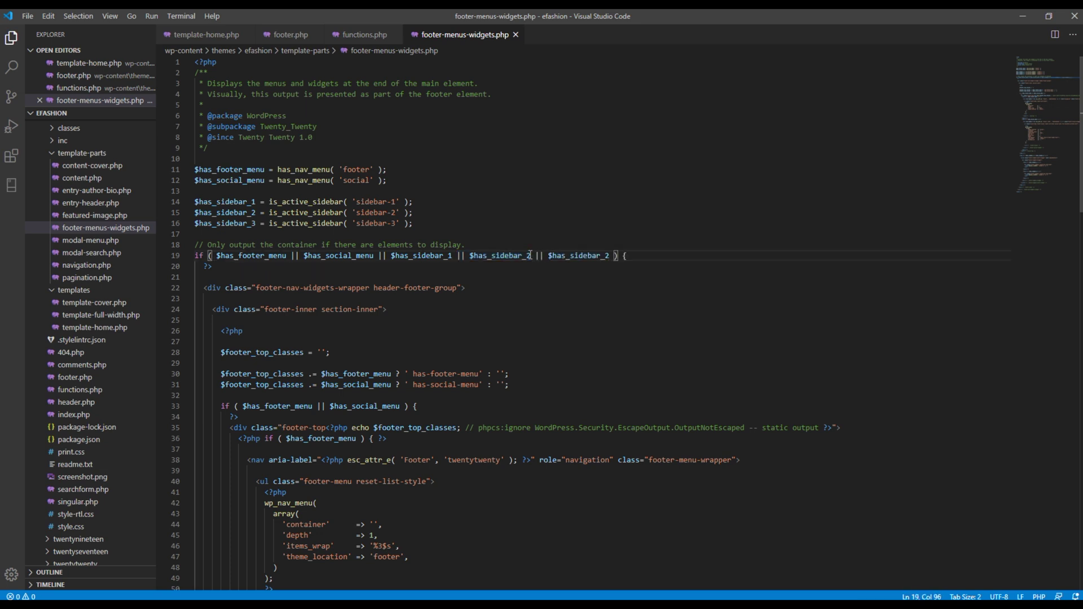
{"action": "key", "text": "BackSpace"}
{"action": "type", "text": "3"}
{"action": "left_click", "coordinate": [554, 306]}
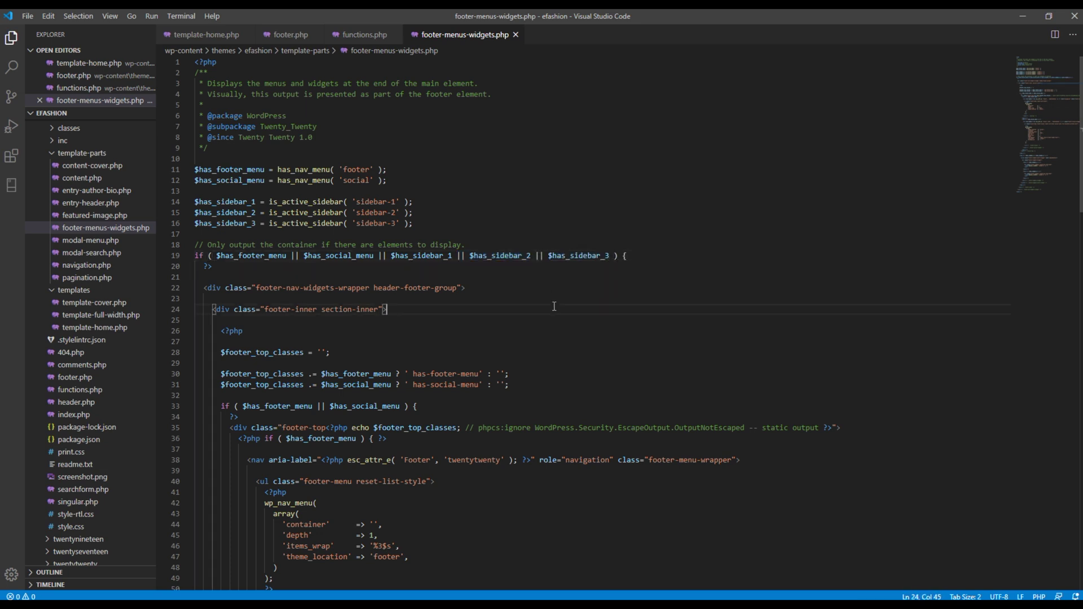
Step: Add '|| $has_sidebar_3' to the footer widgets if condition on line 88
{"action": "scroll", "coordinate": [545, 366], "scroll_direction": "down", "scroll_amount": 19}
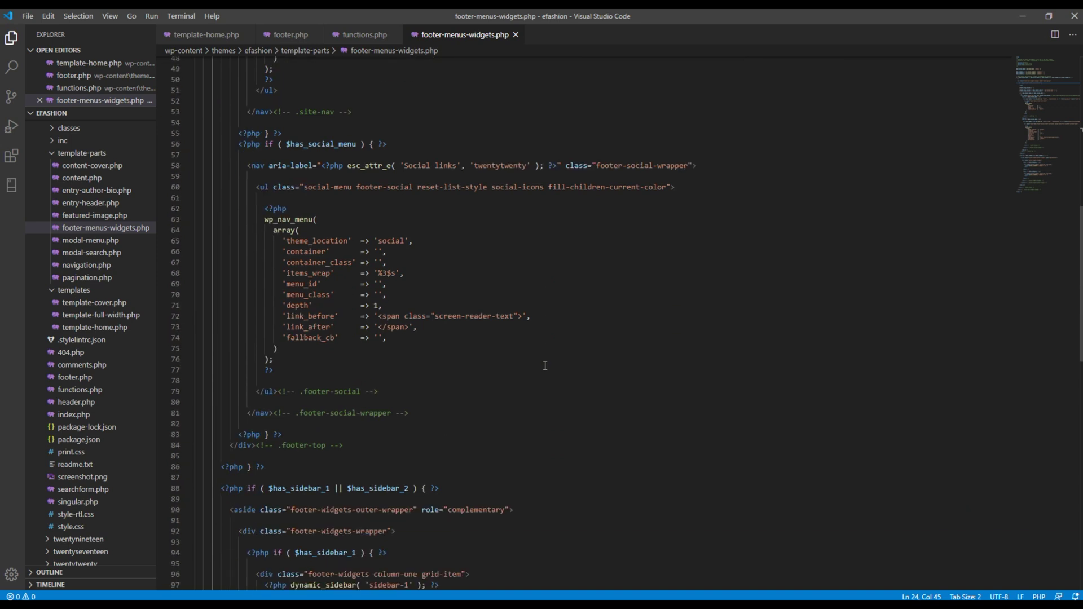
{"action": "scroll", "coordinate": [545, 366], "scroll_direction": "down", "scroll_amount": 5}
{"action": "scroll", "coordinate": [545, 366], "scroll_direction": "down", "scroll_amount": 2}
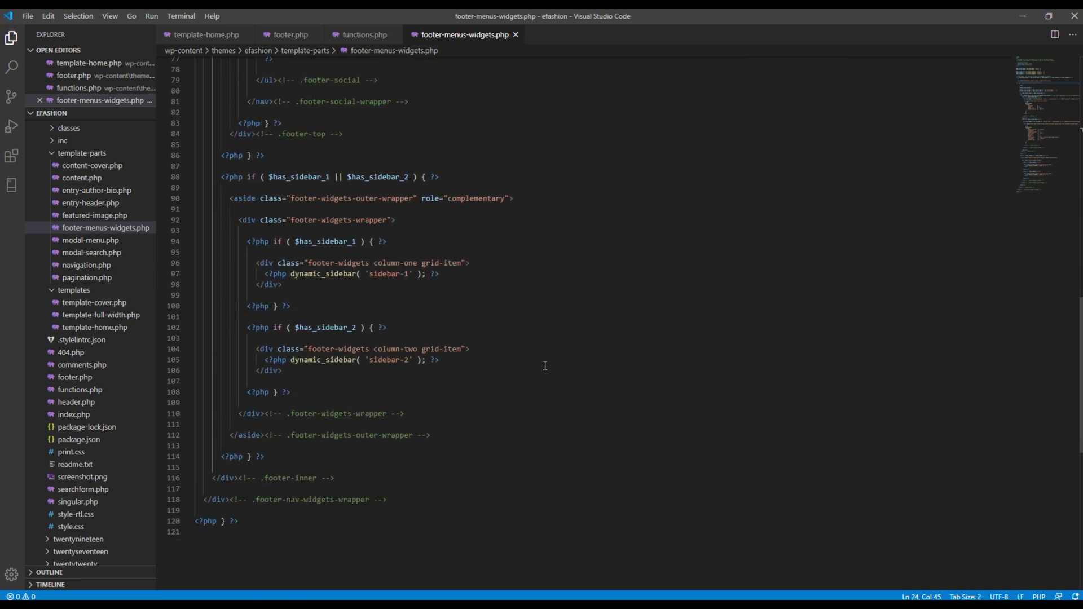
{"action": "left_click_drag", "start_coordinate": [298, 364], "coordinate": [265, 332]}
{"action": "left_click", "coordinate": [265, 332]}
{"action": "left_click_drag", "start_coordinate": [338, 148], "coordinate": [406, 148]}
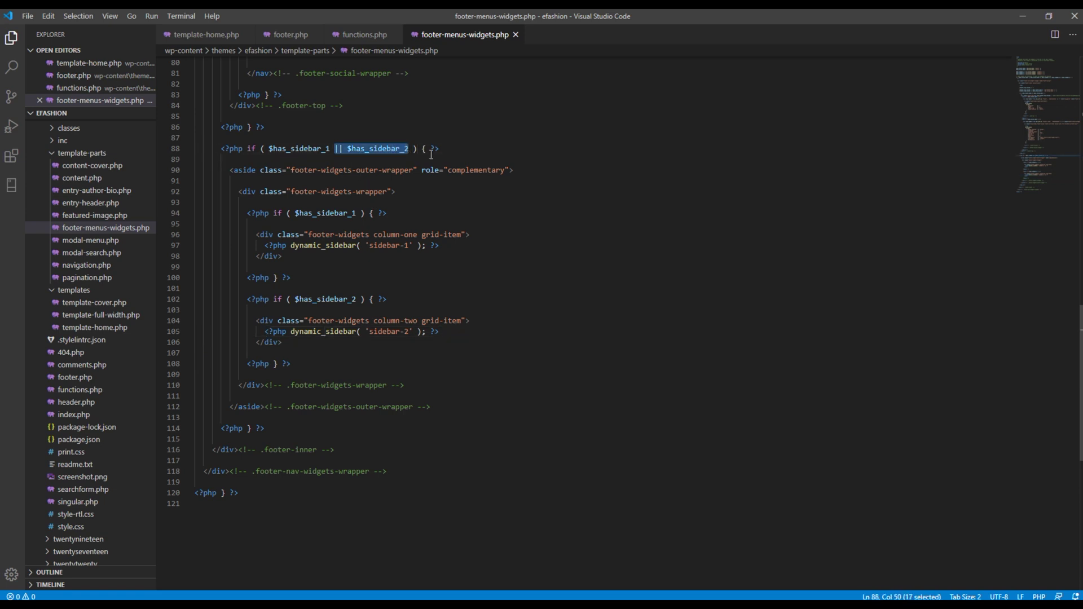
{"action": "key", "text": "ctrl+c"}
{"action": "key", "text": "Right"}
{"action": "key", "text": "ctrl+v"}
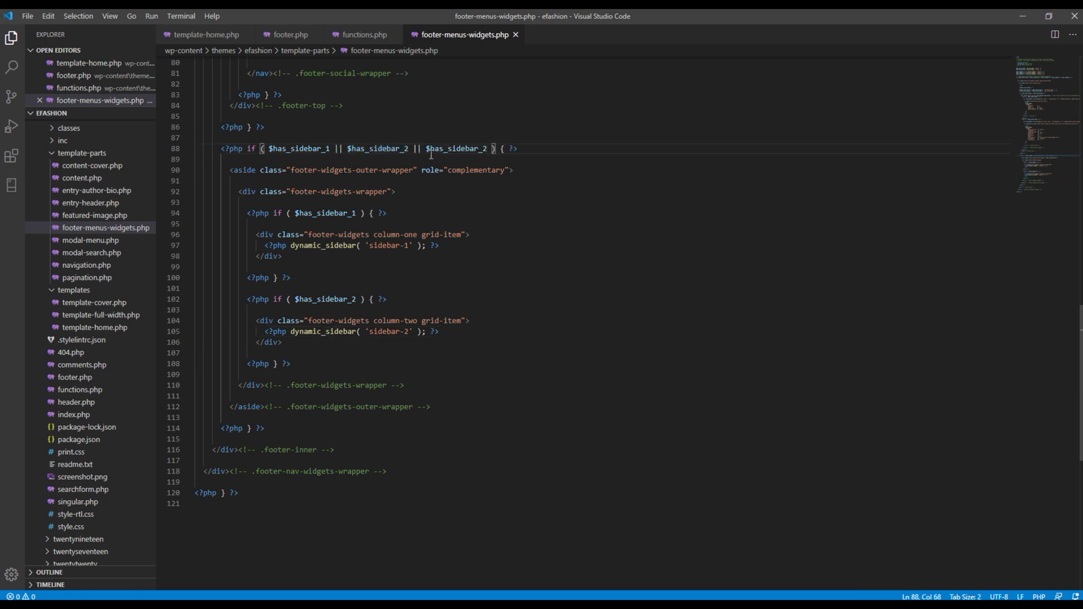
{"action": "key", "text": "BackSpace"}
{"action": "type", "text": "3"}
{"action": "left_click", "coordinate": [430, 202]}
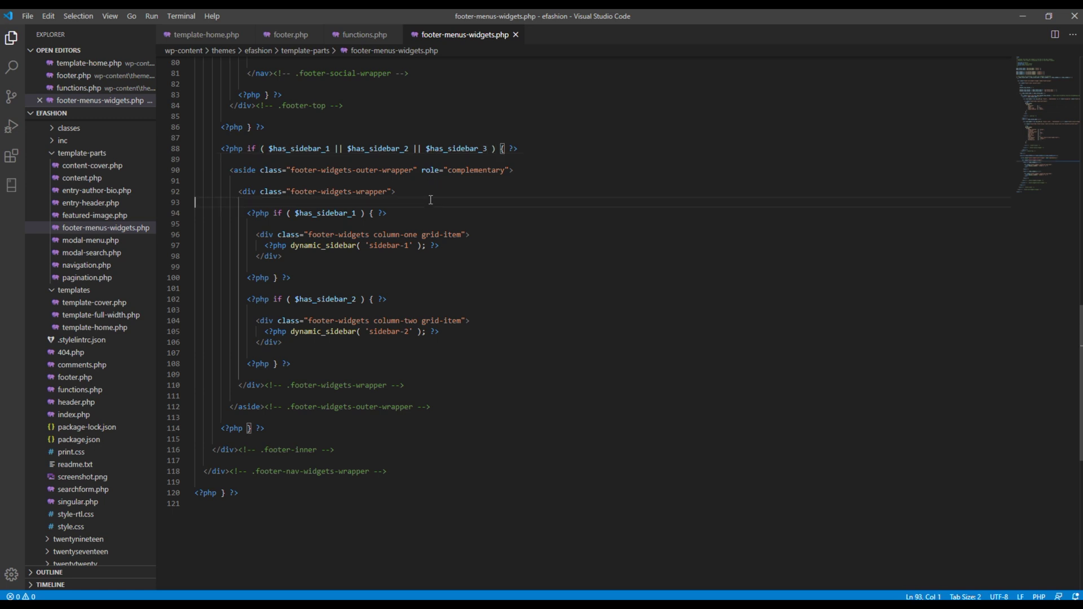
Step: Duplicate the sidebar_2 output block below itself and fix its indentation
{"action": "left_click_drag", "start_coordinate": [303, 367], "coordinate": [247, 299]}
{"action": "left_click", "coordinate": [303, 366]}
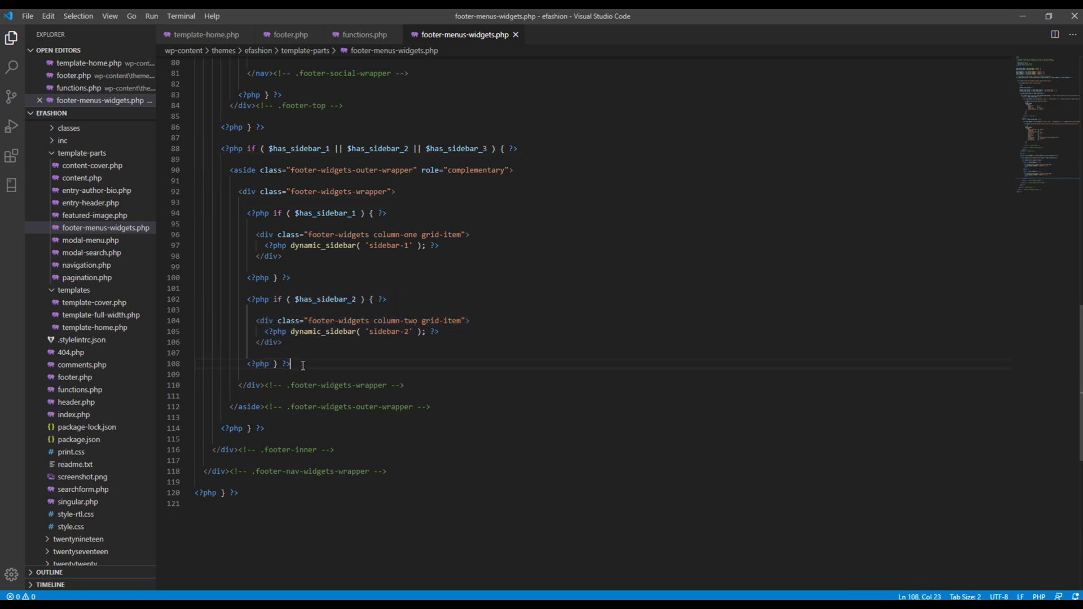
{"action": "key", "text": "Return"}
{"action": "key", "text": "Return"}
{"action": "key", "text": "ctrl+v"}
{"action": "left_click", "coordinate": [202, 411], "text": "shift"}
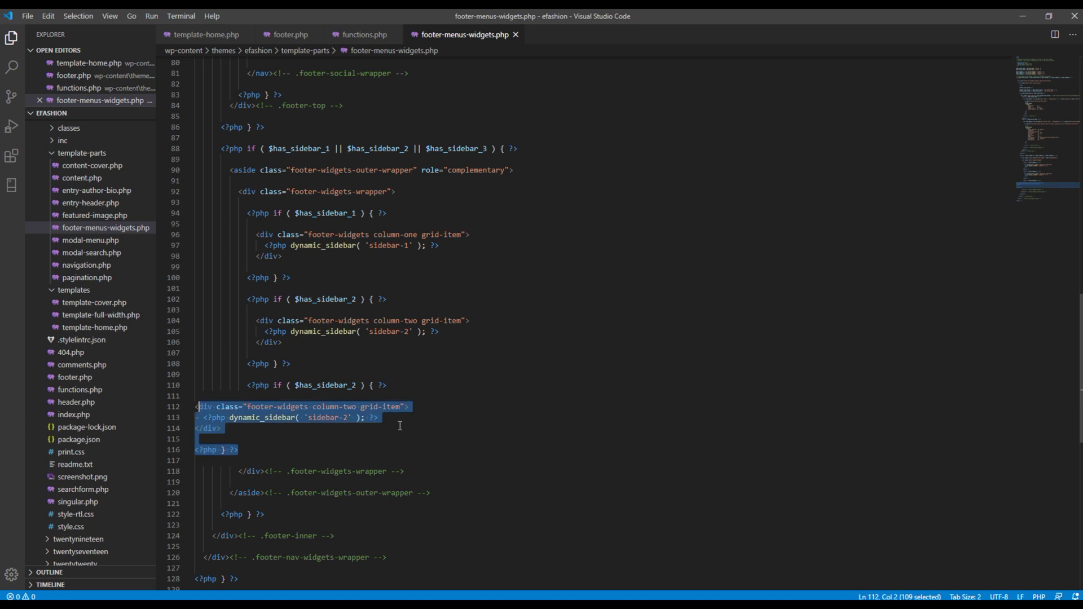
{"action": "key", "text": "Tab"}
{"action": "key", "text": "Tab"}
{"action": "key", "text": "Tab"}
{"action": "key", "text": "Tab"}
{"action": "key", "text": "Tab"}
{"action": "key", "text": "Tab"}
{"action": "key", "text": "Tab"}
{"action": "left_click", "coordinate": [345, 433]}
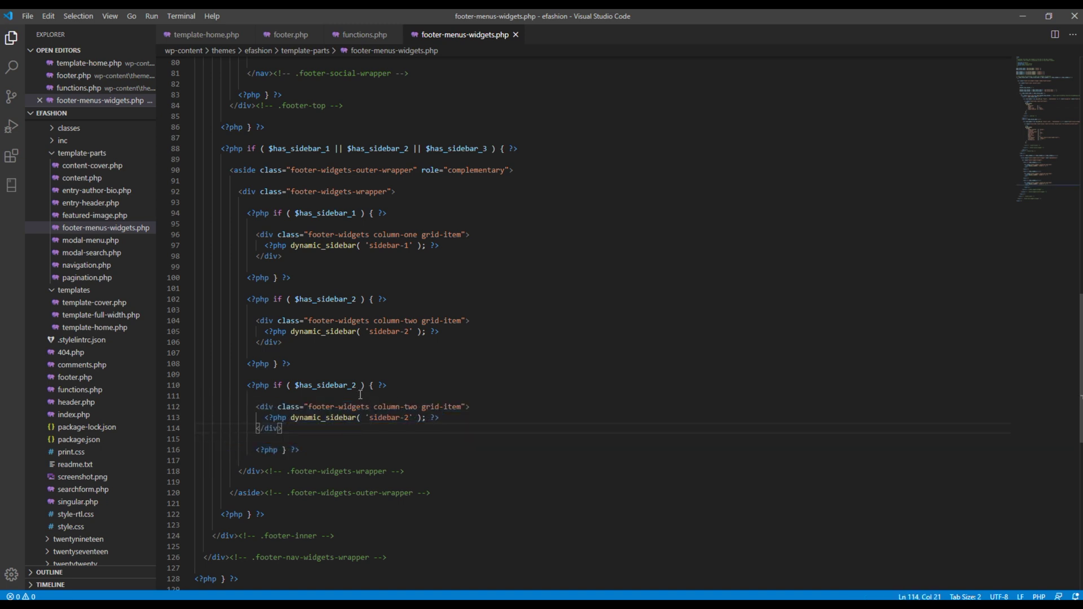
{"action": "left_click", "coordinate": [258, 449]}
{"action": "key", "text": "shift+Tab"}
Step: Change the copy to check $has_sidebar_3, output 'sidebar-3', and use the column-three class
{"action": "left_click", "coordinate": [356, 386]}
{"action": "key", "text": "BackSpace"}
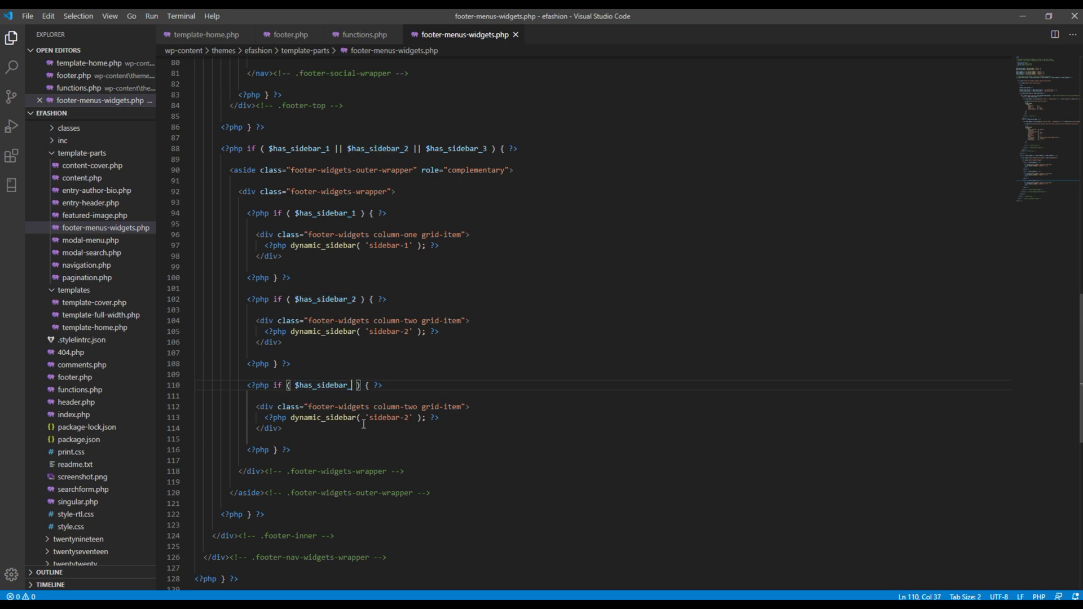
{"action": "type", "text": "3"}
{"action": "left_click", "coordinate": [418, 417]}
{"action": "key", "text": "BackSpace"}
{"action": "type", "text": "3"}
{"action": "left_click", "coordinate": [451, 456]}
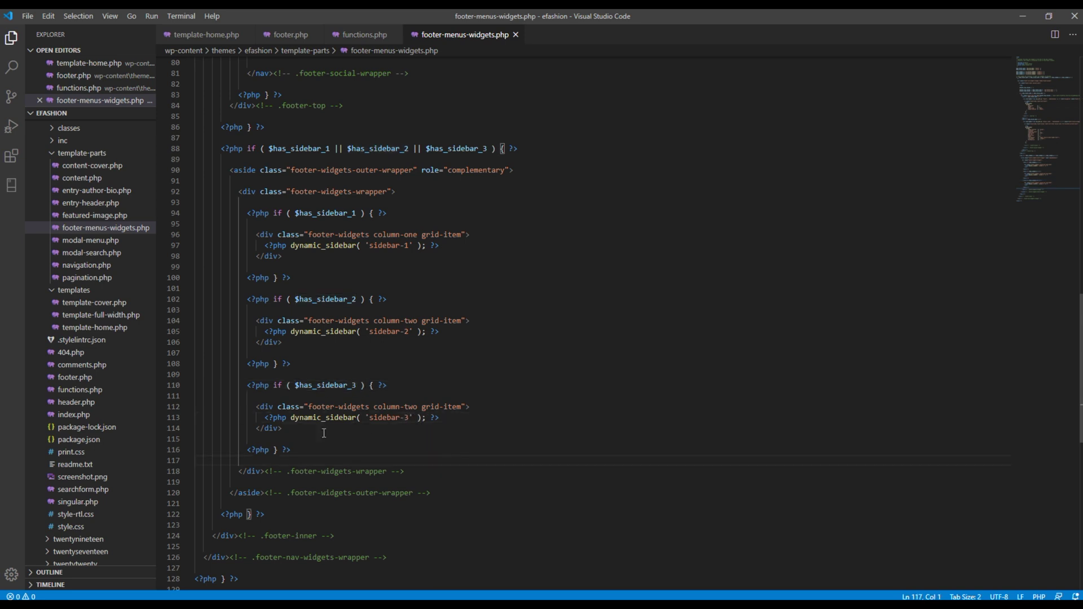
{"action": "double_click", "coordinate": [412, 408]}
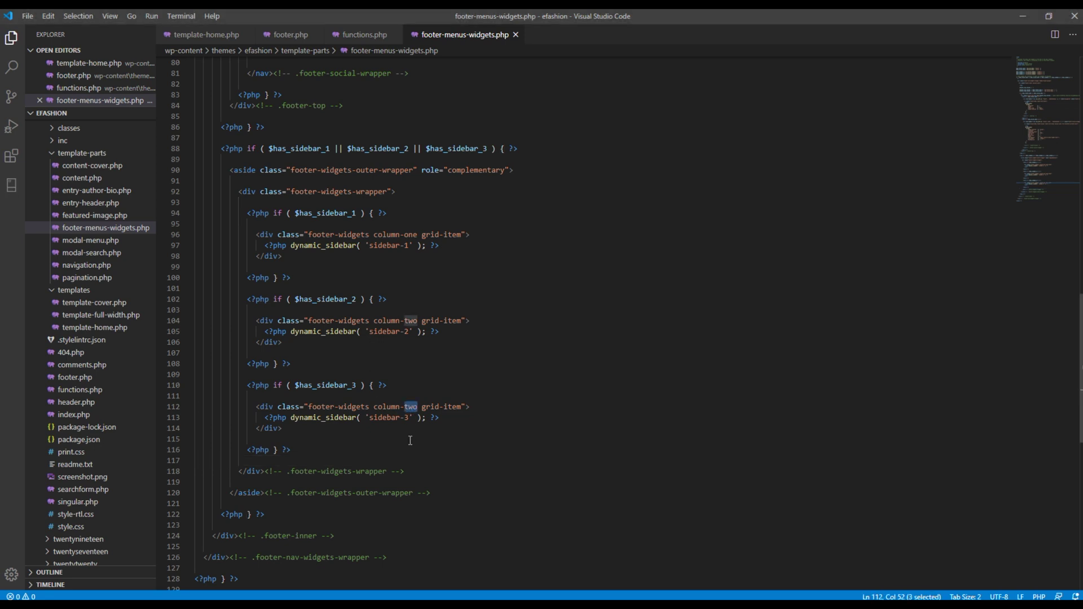
{"action": "type", "text": "th"}
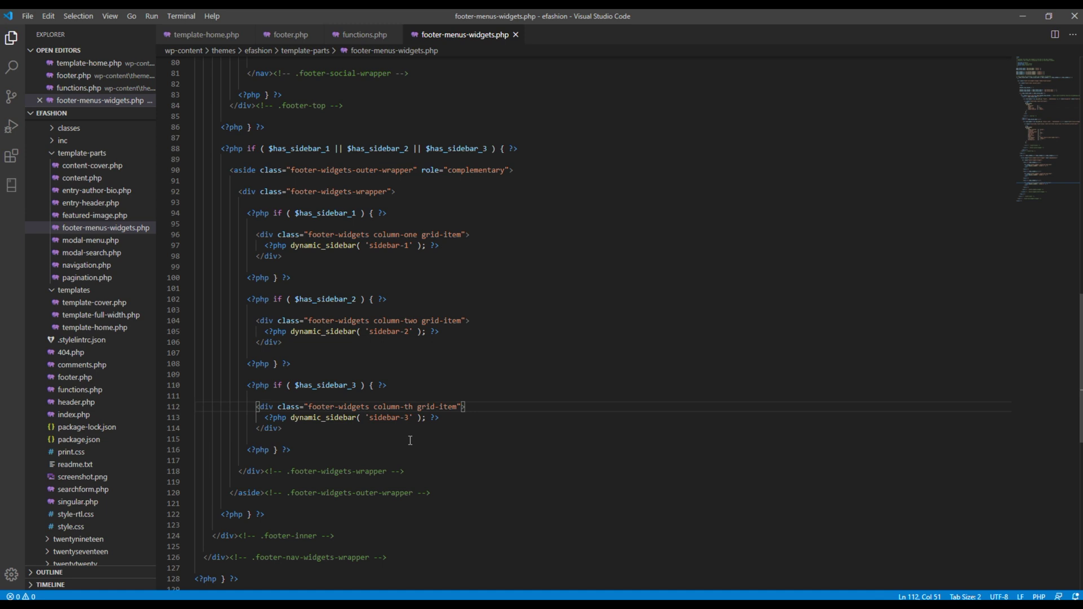
{"action": "type", "text": "ree"}
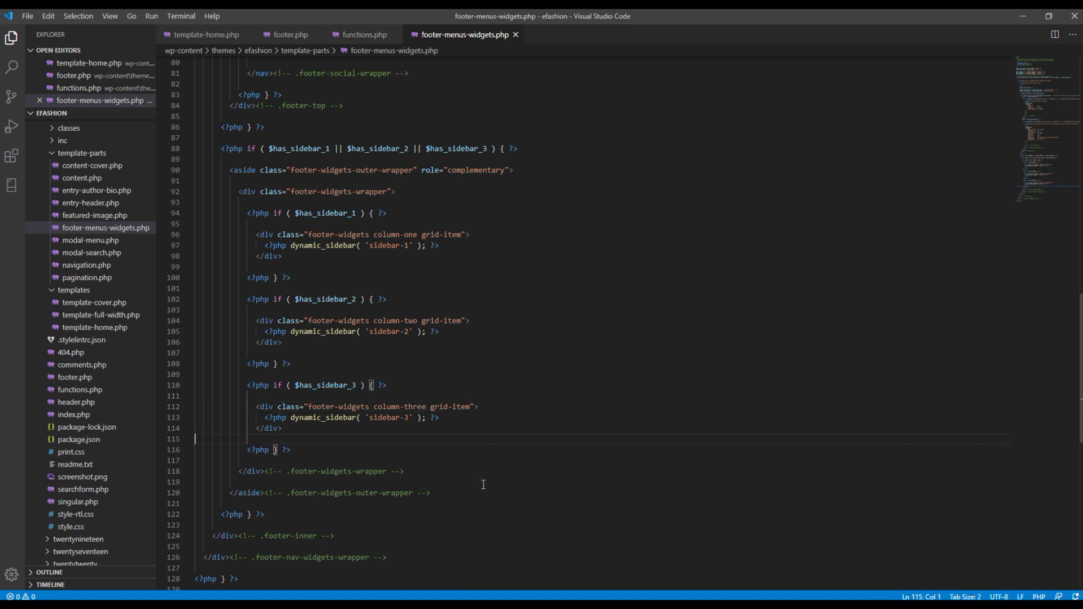
{"action": "scroll", "coordinate": [483, 487], "scroll_direction": "down", "scroll_amount": 2}
{"action": "left_click", "coordinate": [483, 487]}
{"action": "scroll", "coordinate": [484, 487], "scroll_direction": "up", "scroll_amount": 4}
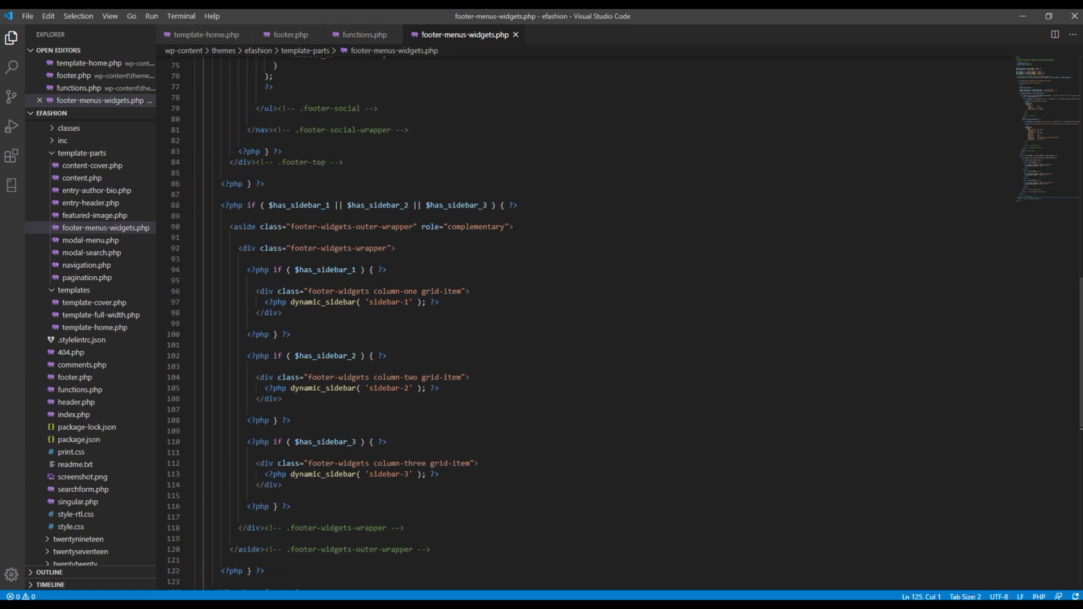
Step: Reload the Widgets page, drop Product Tag Cloud into Footer #3, title it 'Tags' and save
{"action": "key", "text": "alt+Tab"}
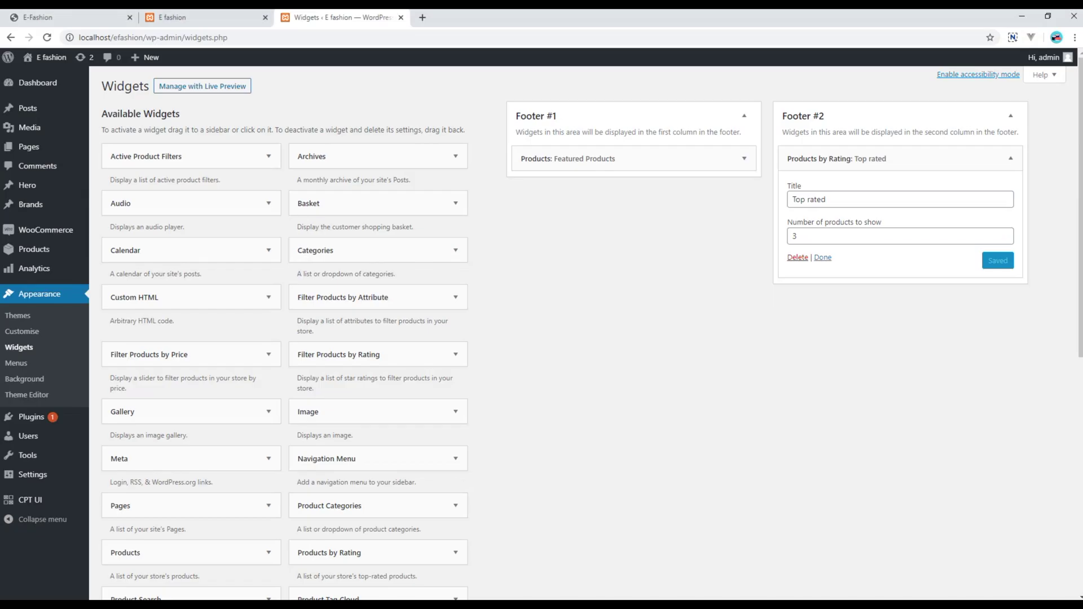
{"action": "left_click", "coordinate": [48, 37]}
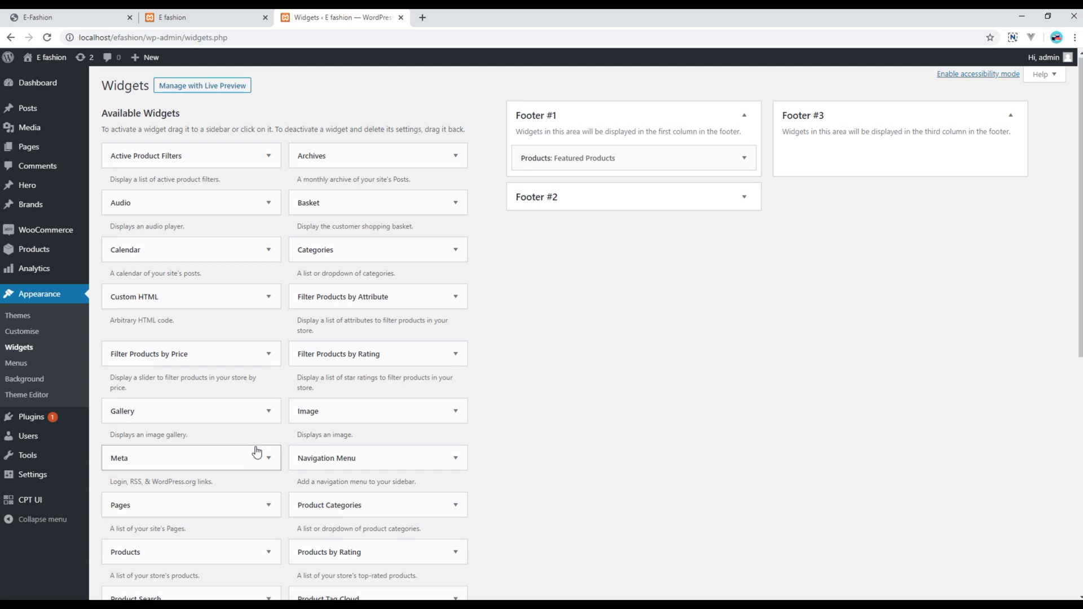
{"action": "scroll", "coordinate": [258, 449], "scroll_direction": "down", "scroll_amount": 5}
{"action": "scroll", "coordinate": [258, 527], "scroll_direction": "down", "scroll_amount": 1}
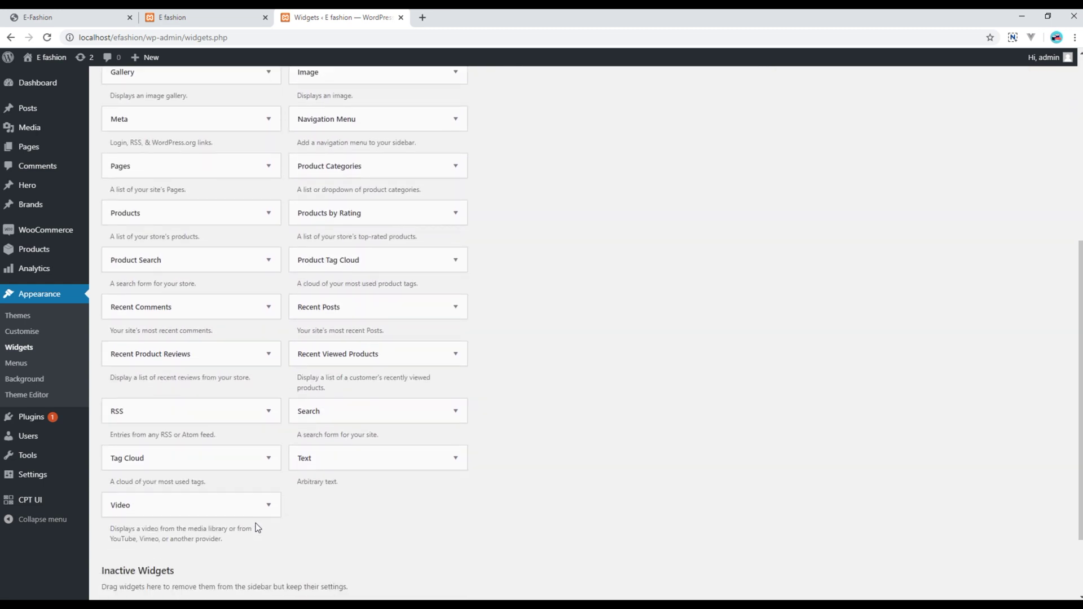
{"action": "scroll", "coordinate": [256, 523], "scroll_direction": "up", "scroll_amount": 6}
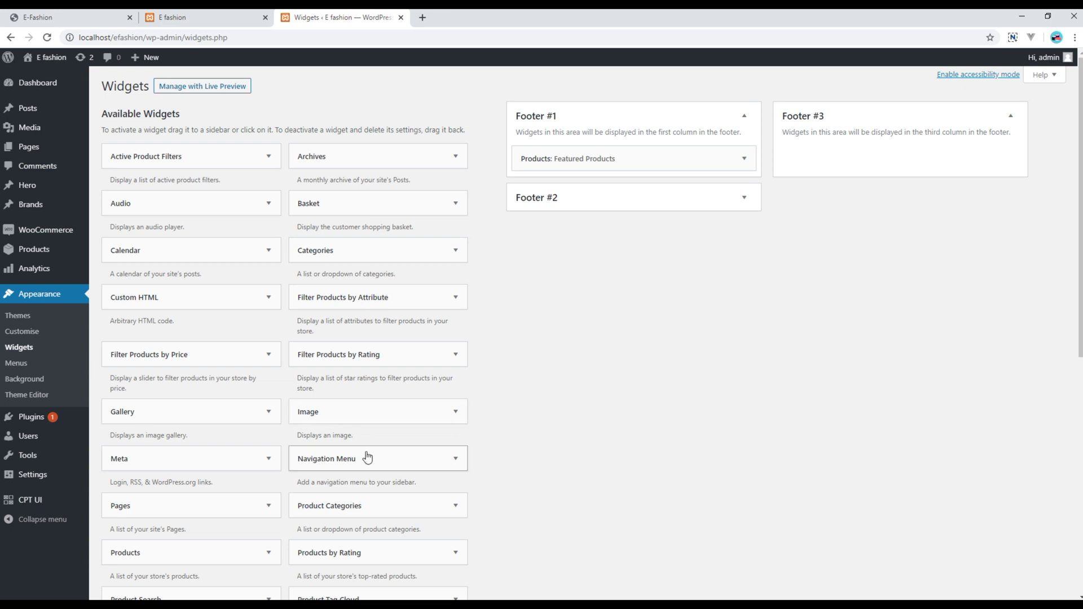
{"action": "scroll", "coordinate": [368, 457], "scroll_direction": "down", "scroll_amount": 3}
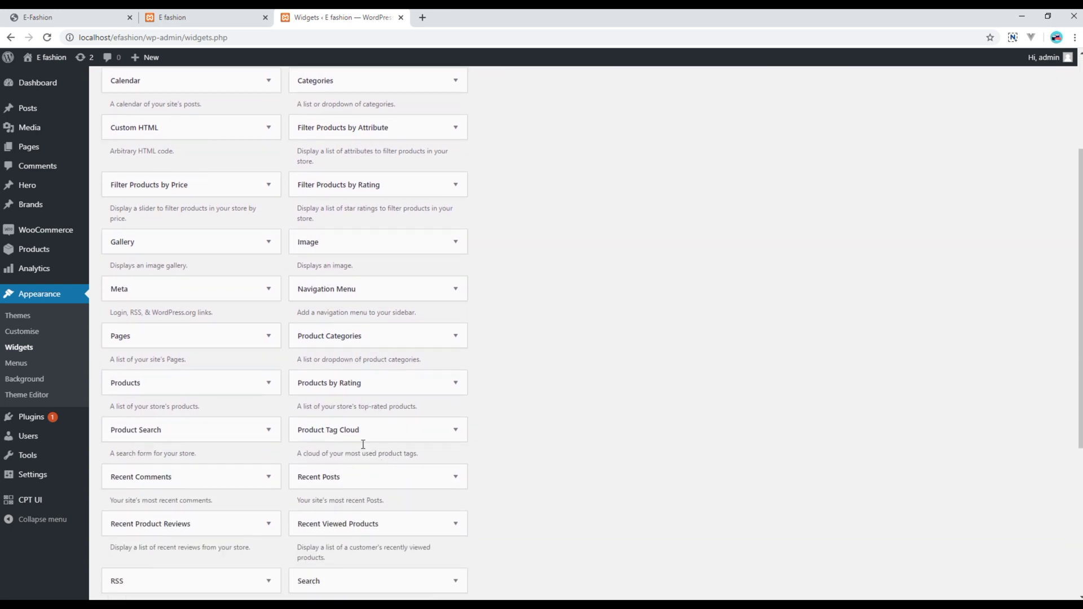
{"action": "left_click_drag", "start_coordinate": [331, 428], "coordinate": [823, 152]}
{"action": "left_click_drag", "start_coordinate": [839, 201], "coordinate": [787, 203]}
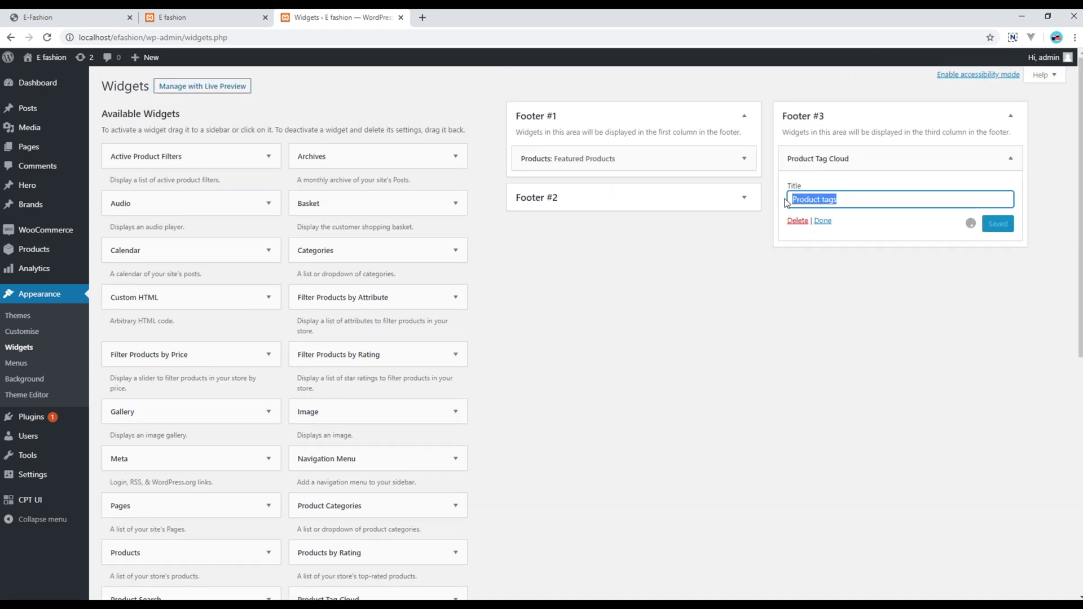
{"action": "type", "text": "Ta"}
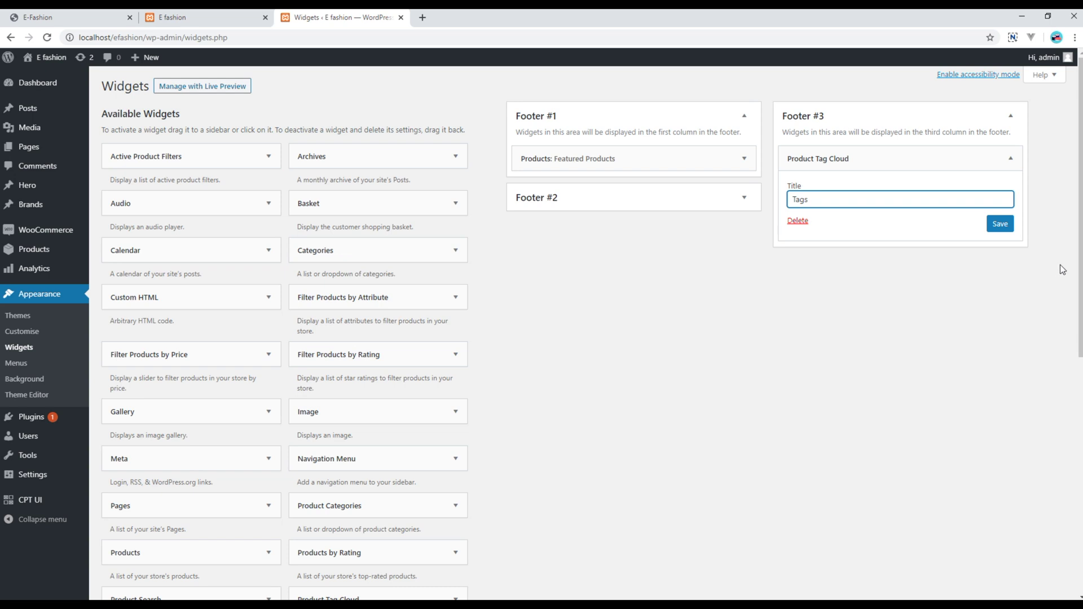
{"action": "left_click", "coordinate": [1000, 223]}
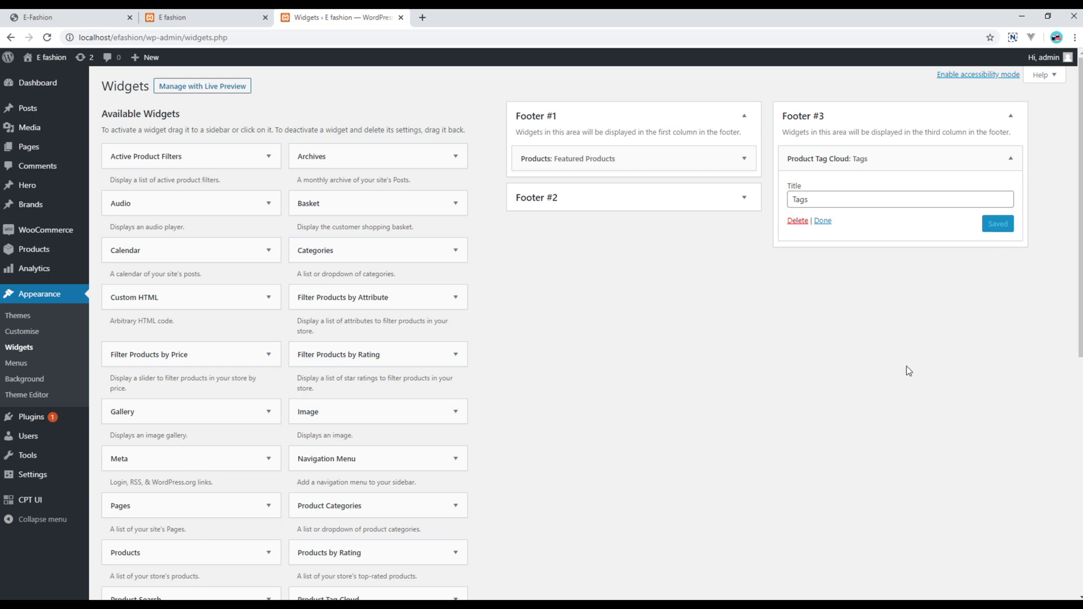
{"action": "left_click", "coordinate": [225, 17]}
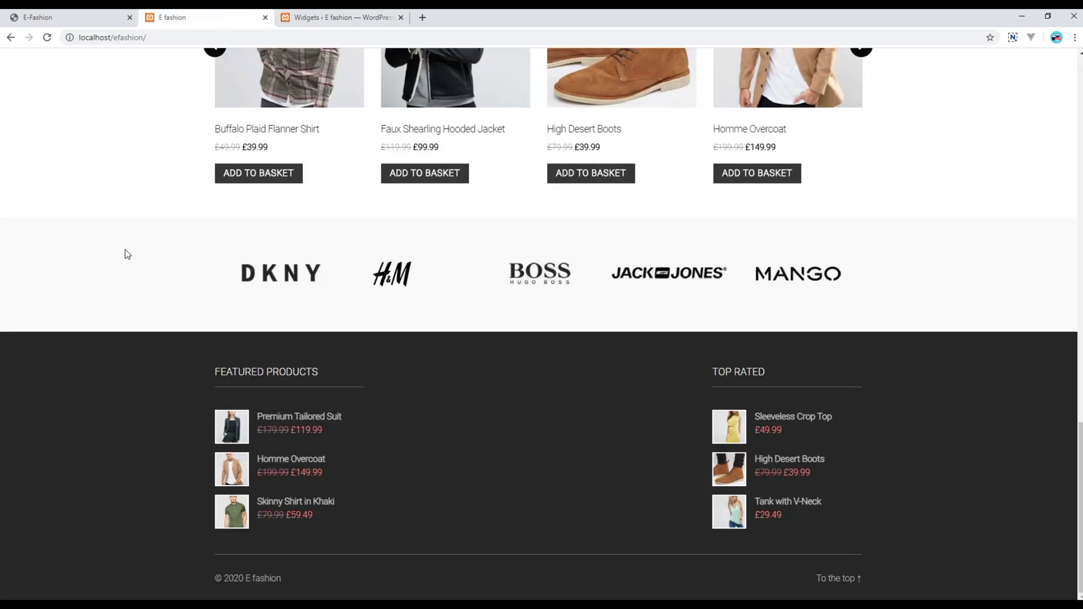
Step: Reload the local site to see the Tags column, then highlight the demo's Recent Posts widget
{"action": "key", "text": "F5"}
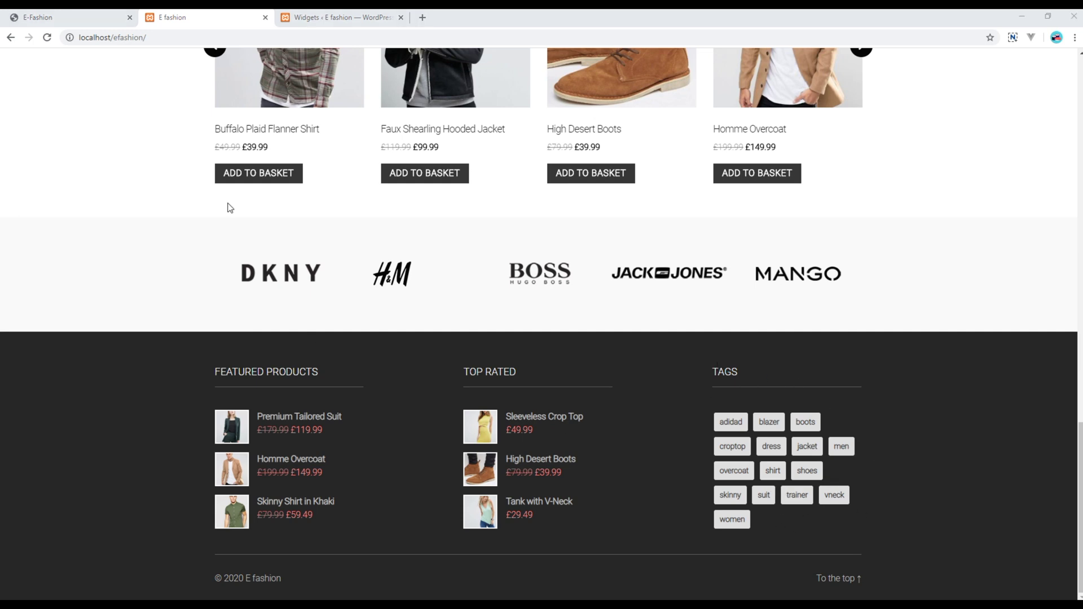
{"action": "left_click", "coordinate": [100, 22]}
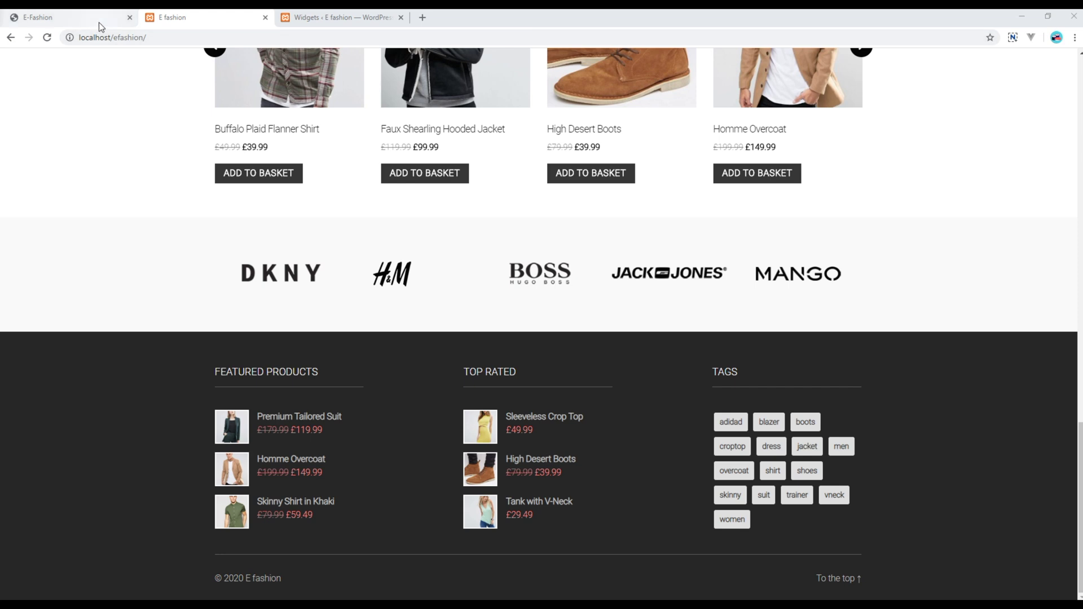
{"action": "left_click_drag", "start_coordinate": [714, 378], "coordinate": [870, 490]}
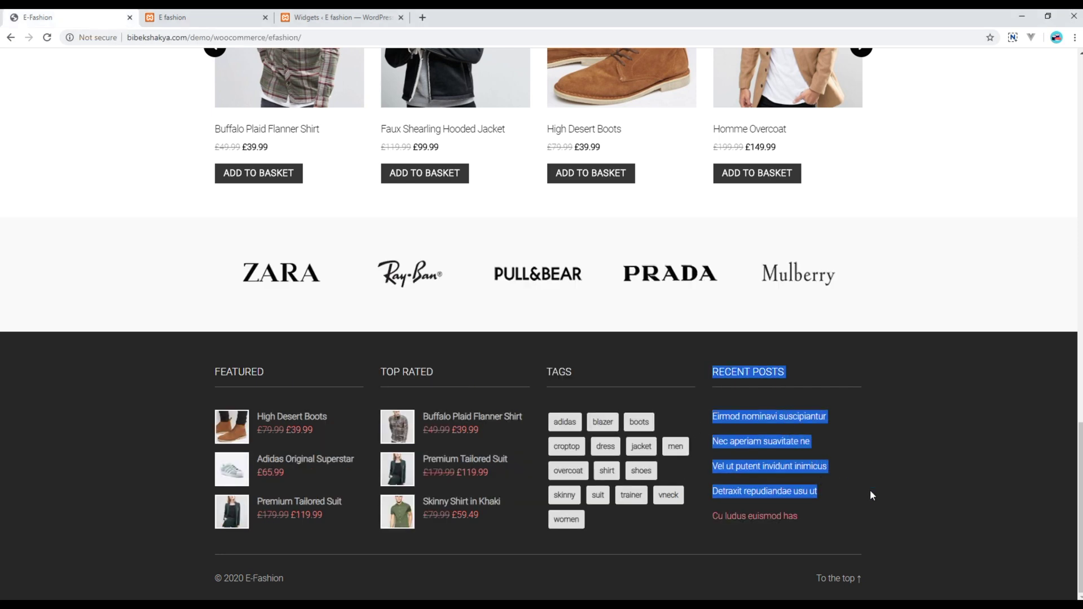
{"action": "left_click", "coordinate": [309, 592]}
{"action": "key", "text": "alt+Tab"}
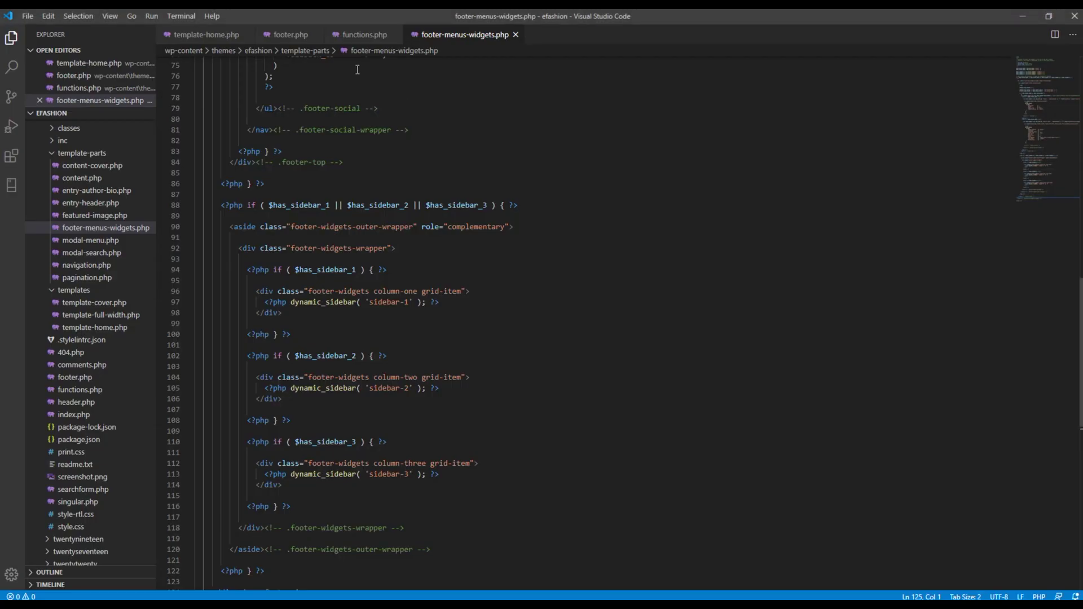
Step: In functions.php, duplicate the Footer #3 register_sidebar block below itself
{"action": "left_click", "coordinate": [367, 35]}
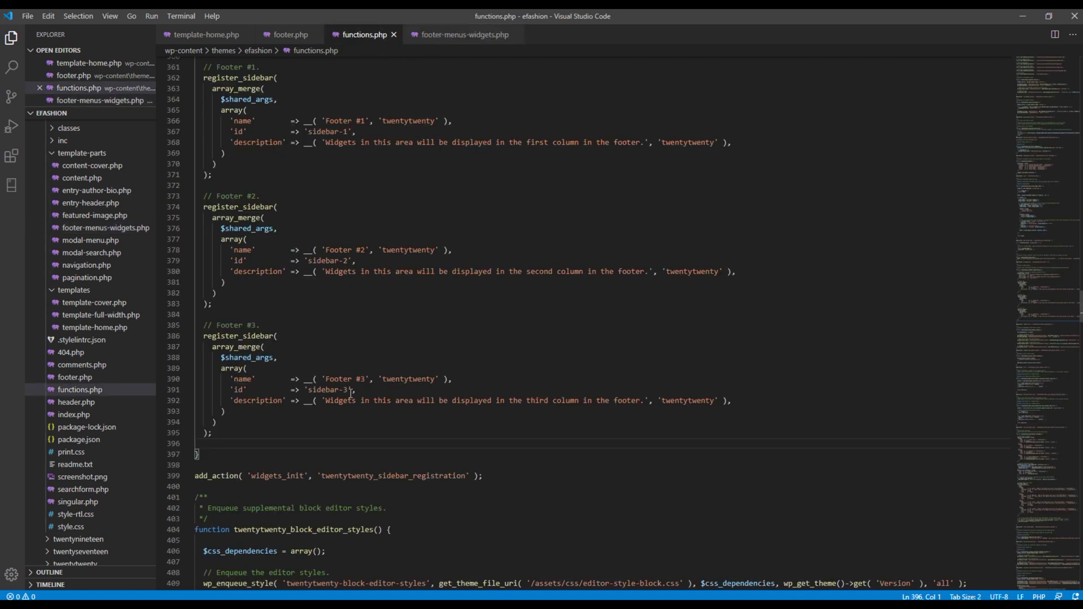
{"action": "scroll", "coordinate": [225, 350], "scroll_direction": "down", "scroll_amount": 2}
{"action": "left_click_drag", "start_coordinate": [213, 376], "coordinate": [196, 268]}
{"action": "key", "text": "ctrl+c"}
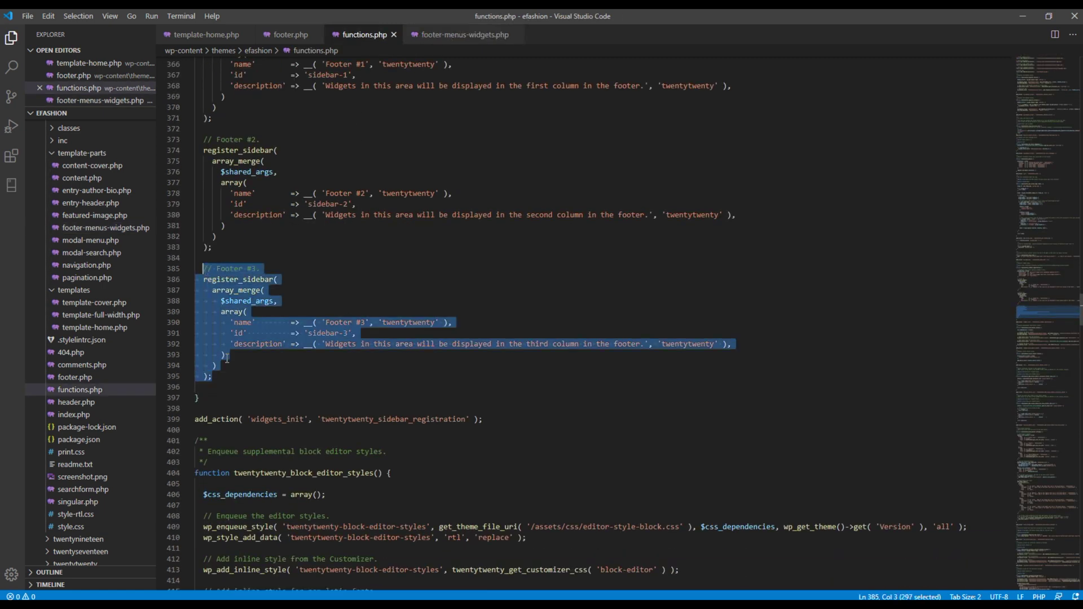
{"action": "left_click", "coordinate": [229, 378]}
{"action": "key", "text": "Return"}
{"action": "key", "text": "Return"}
{"action": "key", "text": "ctrl+v"}
Step: Change the copy to Footer #4 with id sidebar-4 and description 'fourth column'
{"action": "double_click", "coordinate": [253, 398]}
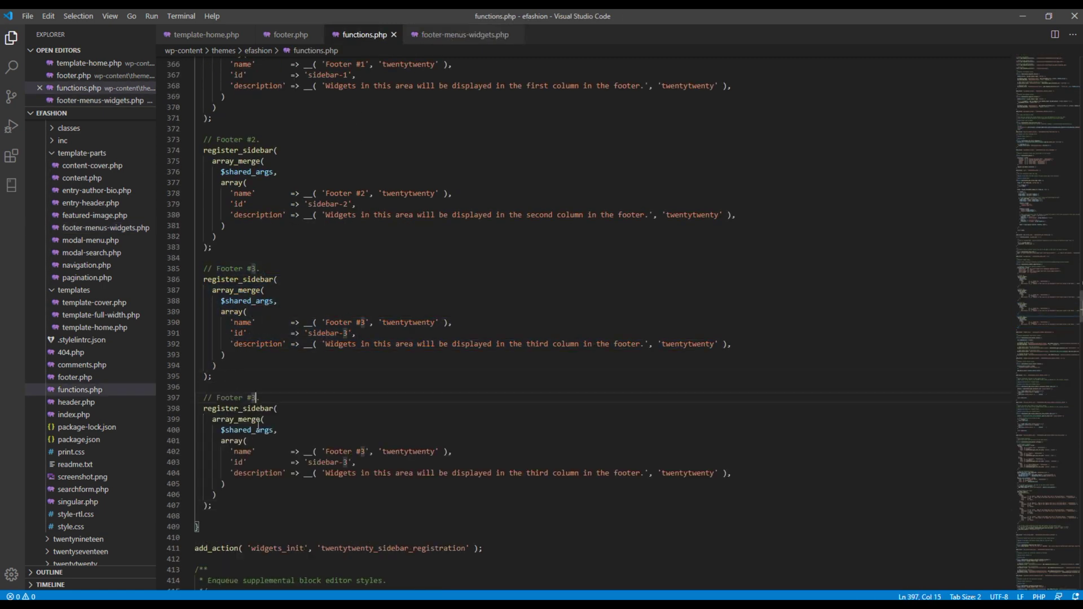
{"action": "key", "text": "BackSpace"}
{"action": "double_click", "coordinate": [364, 452]}
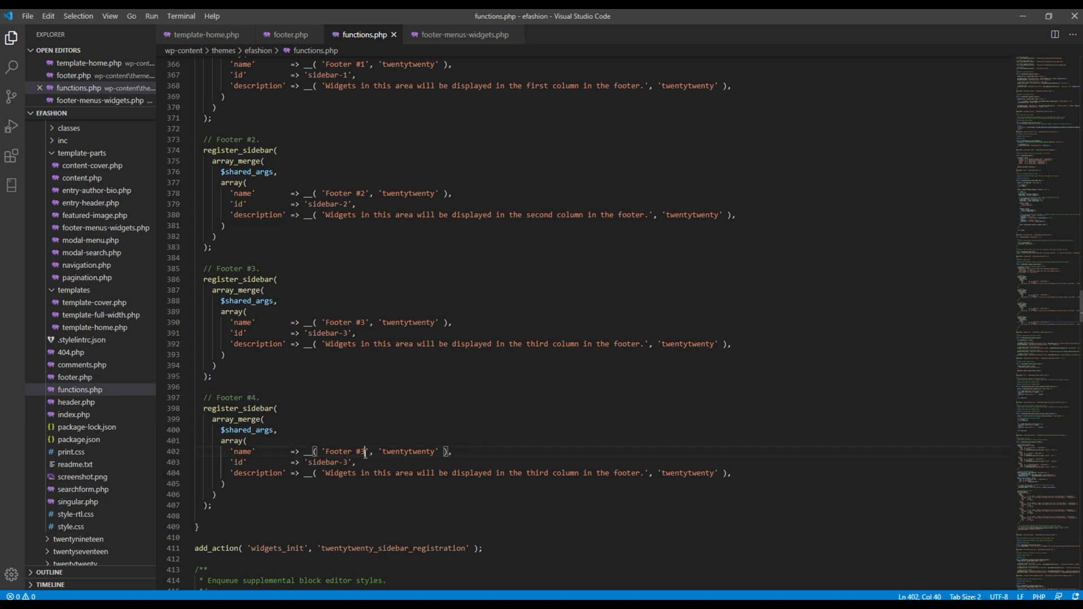
{"action": "type", "text": "4"}
{"action": "key", "text": "Down"}
{"action": "key", "text": "Left"}
{"action": "key", "text": "Left"}
{"action": "key", "text": "BackSpace"}
{"action": "type", "text": "4"}
{"action": "left_click", "coordinate": [544, 474]}
{"action": "double_click", "coordinate": [544, 474]}
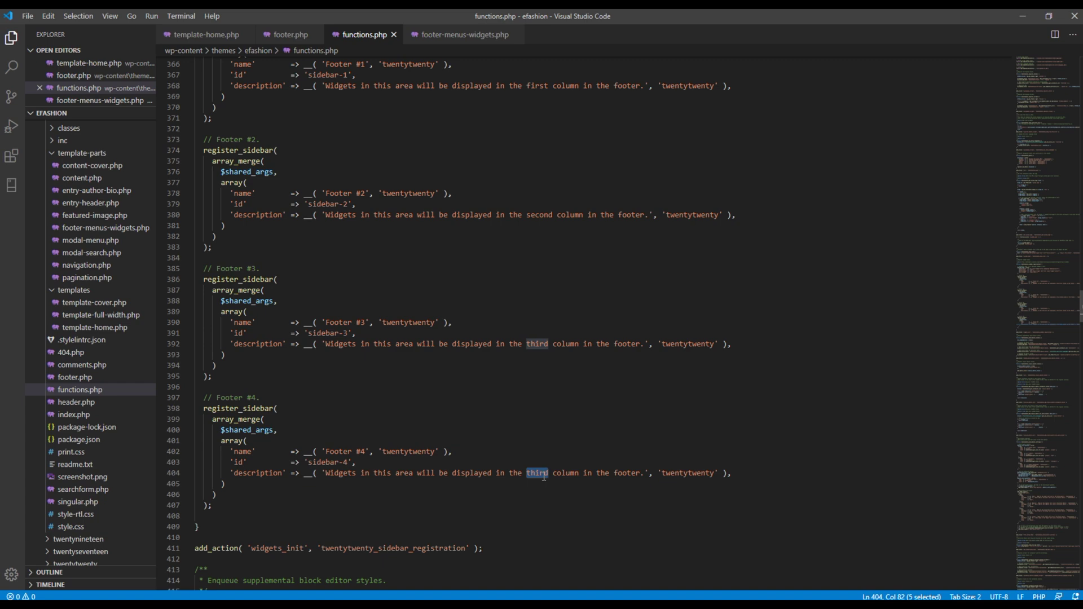
{"action": "type", "text": "fourth"}
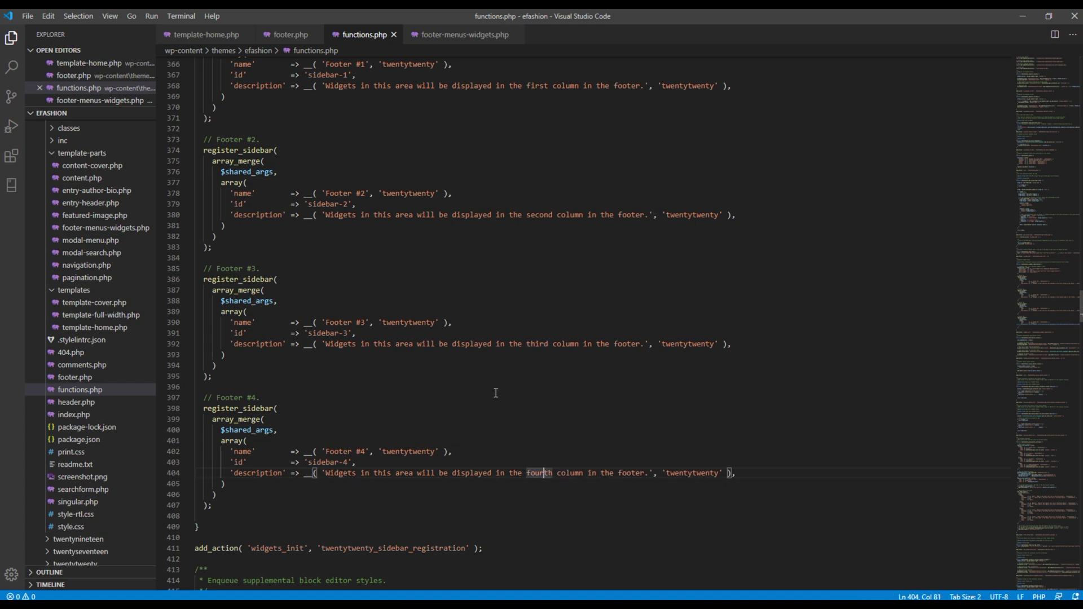
{"action": "left_click", "coordinate": [457, 35]}
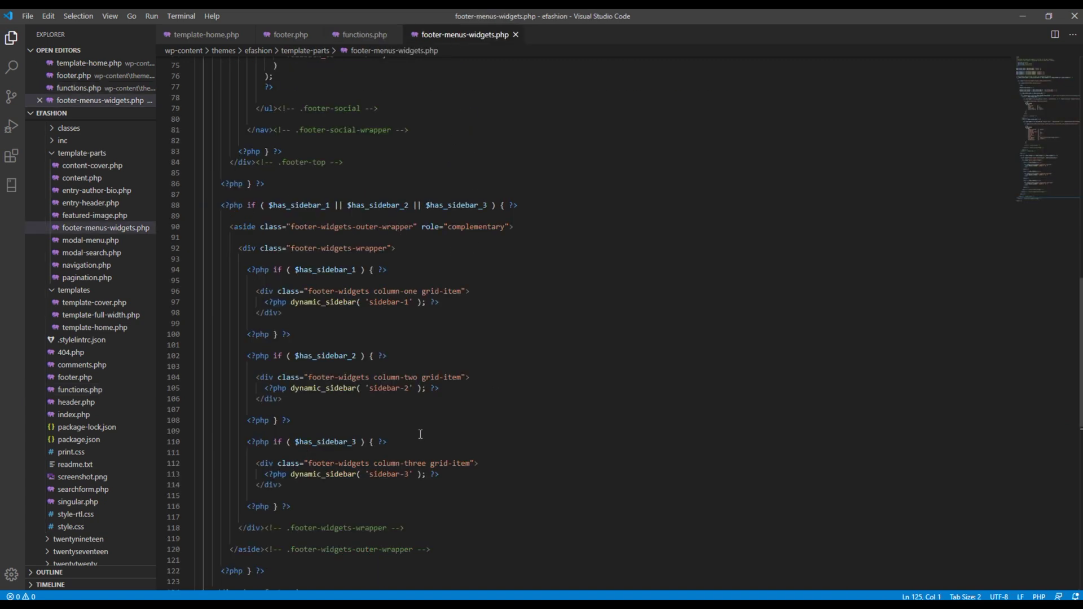
Step: Duplicate the $has_sidebar_3 line as $has_sidebar_4 checking sidebar-4
{"action": "scroll", "coordinate": [420, 434], "scroll_direction": "up", "scroll_amount": 20}
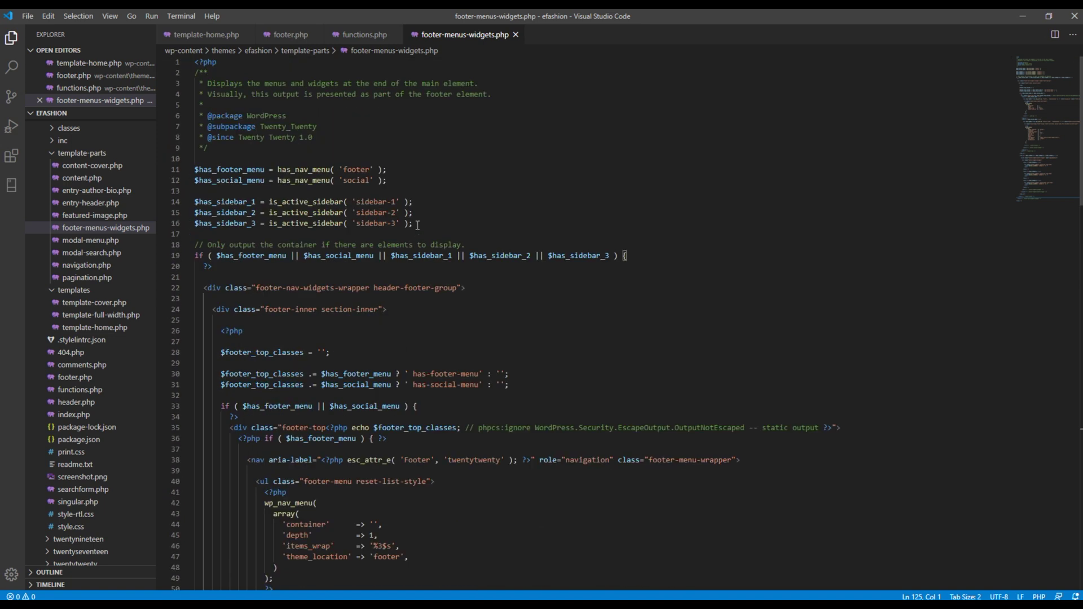
{"action": "left_click_drag", "start_coordinate": [418, 225], "coordinate": [193, 225]}
{"action": "key", "text": "ctrl+c"}
{"action": "left_click", "coordinate": [437, 226]}
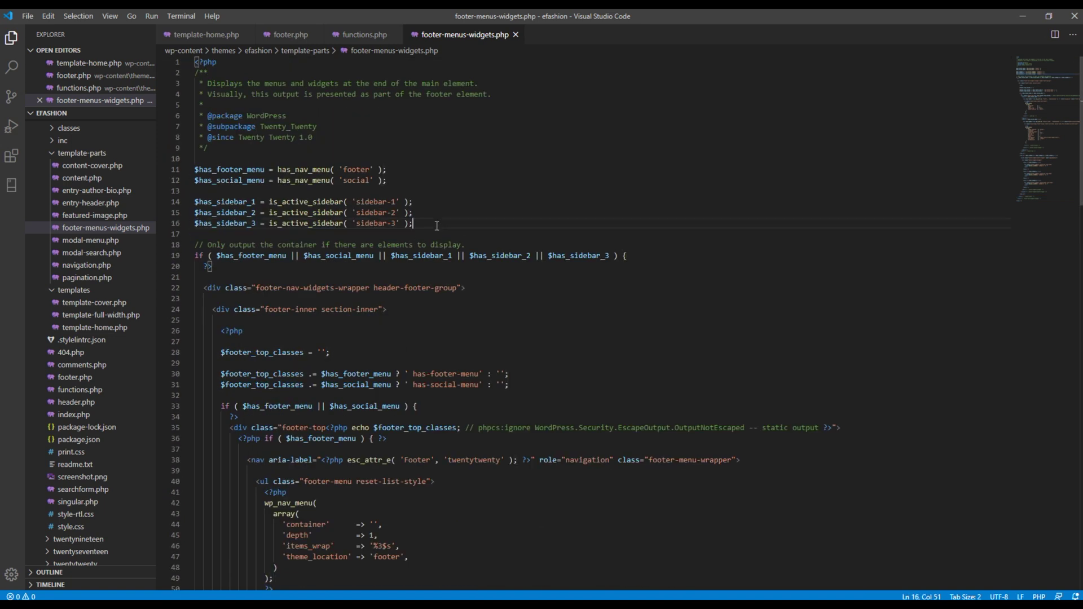
{"action": "key", "text": "Return"}
{"action": "key", "text": "ctrl+v"}
{"action": "key", "text": "BackSpace"}
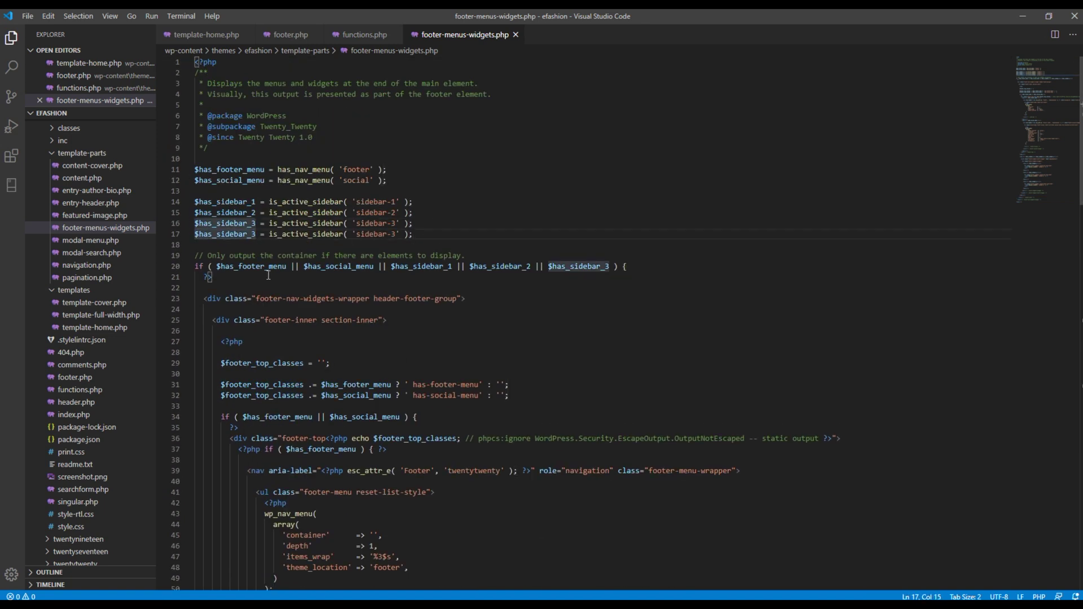
{"action": "type", "text": "4"}
{"action": "left_click", "coordinate": [399, 234]}
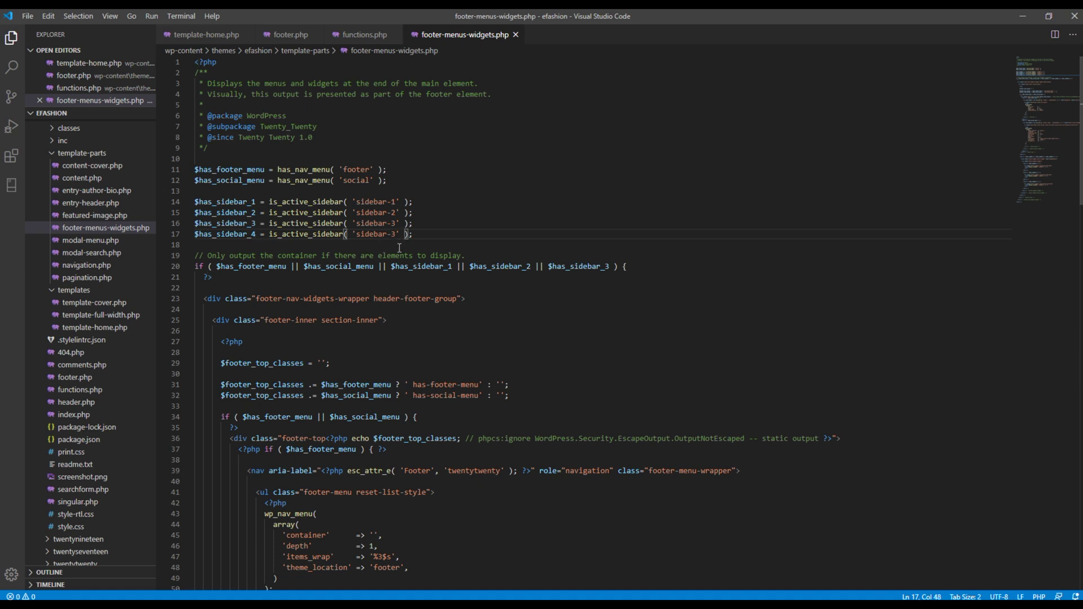
{"action": "key", "text": "Left"}
{"action": "key", "text": "BackSpace"}
{"action": "type", "text": "4"}
Step: Add $has_sidebar_4 to the footer widget if conditions, including line 89
{"action": "left_click_drag", "start_coordinate": [536, 266], "coordinate": [610, 266]}
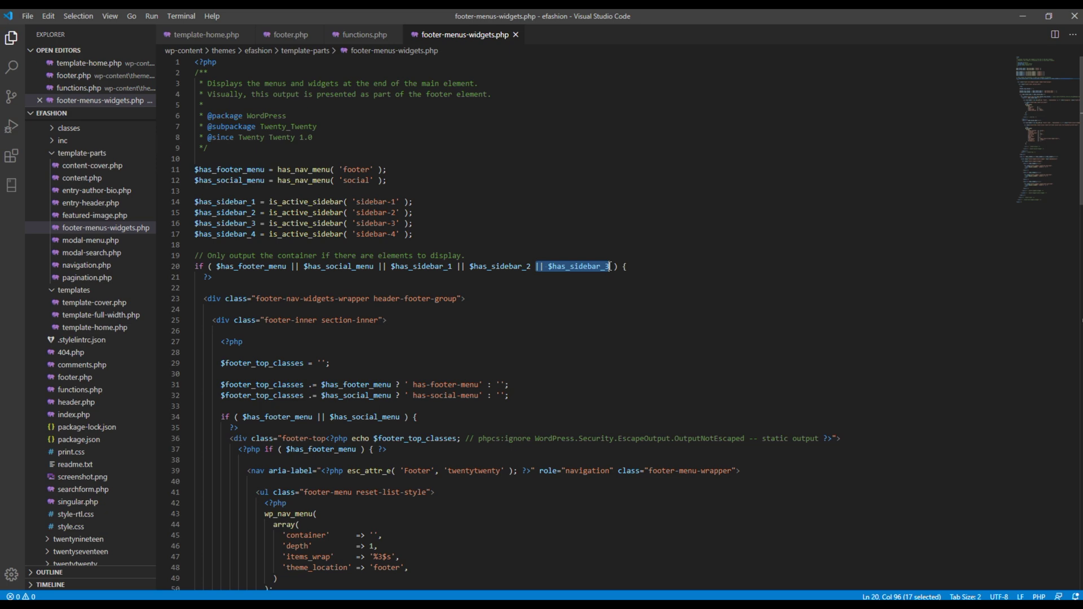
{"action": "key", "text": "ctrl+c"}
{"action": "left_click", "coordinate": [610, 266]}
{"action": "key", "text": "ctrl+v"}
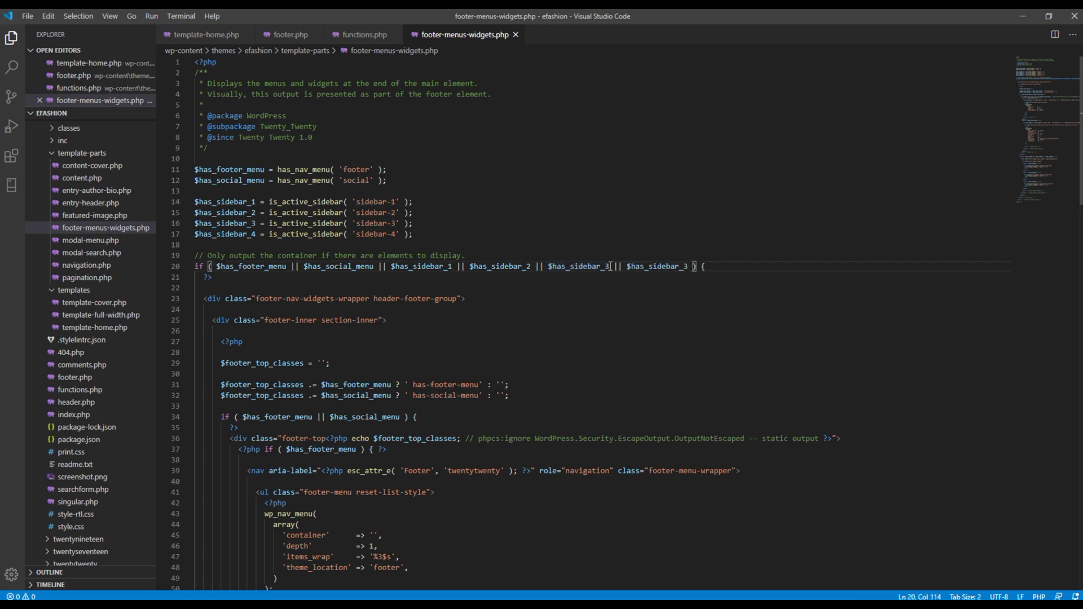
{"action": "scroll", "coordinate": [566, 446], "scroll_direction": "down", "scroll_amount": 15}
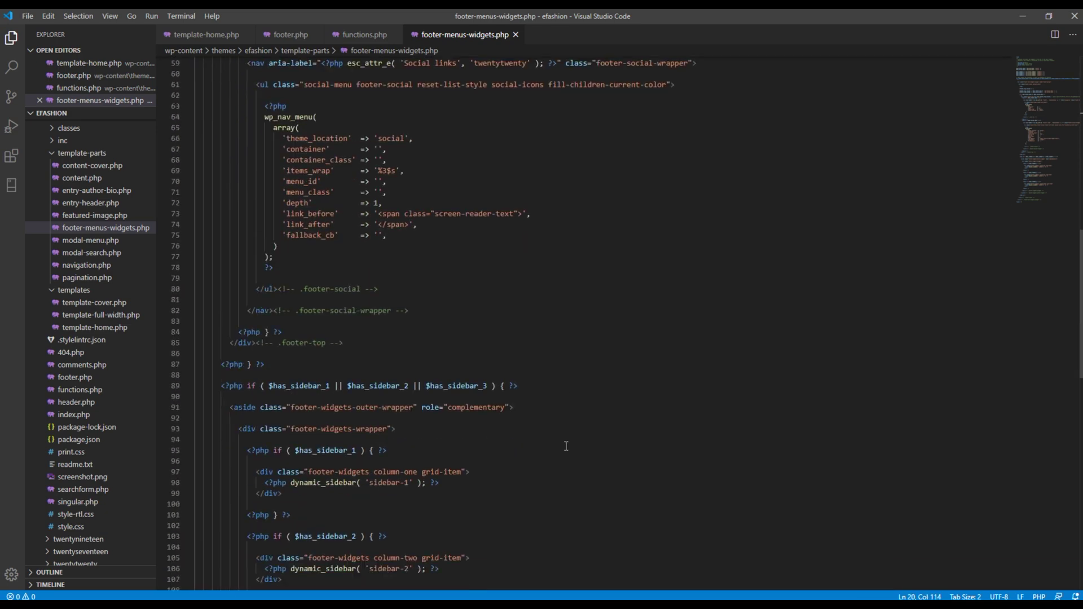
{"action": "scroll", "coordinate": [565, 446], "scroll_direction": "down", "scroll_amount": 2}
{"action": "left_click", "coordinate": [489, 330]}
{"action": "key", "text": "ctrl+v"}
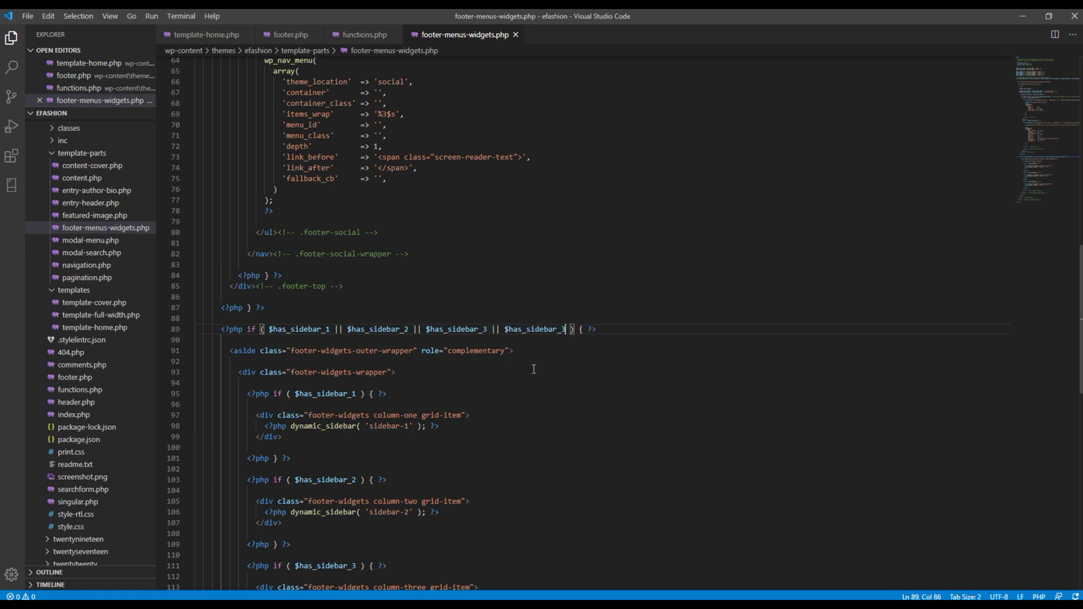
{"action": "key", "text": "BackSpace"}
{"action": "type", "text": "4"}
Step: Duplicate the sidebar-3 output block below itself and fix its indentation
{"action": "scroll", "coordinate": [534, 369], "scroll_direction": "down", "scroll_amount": 5}
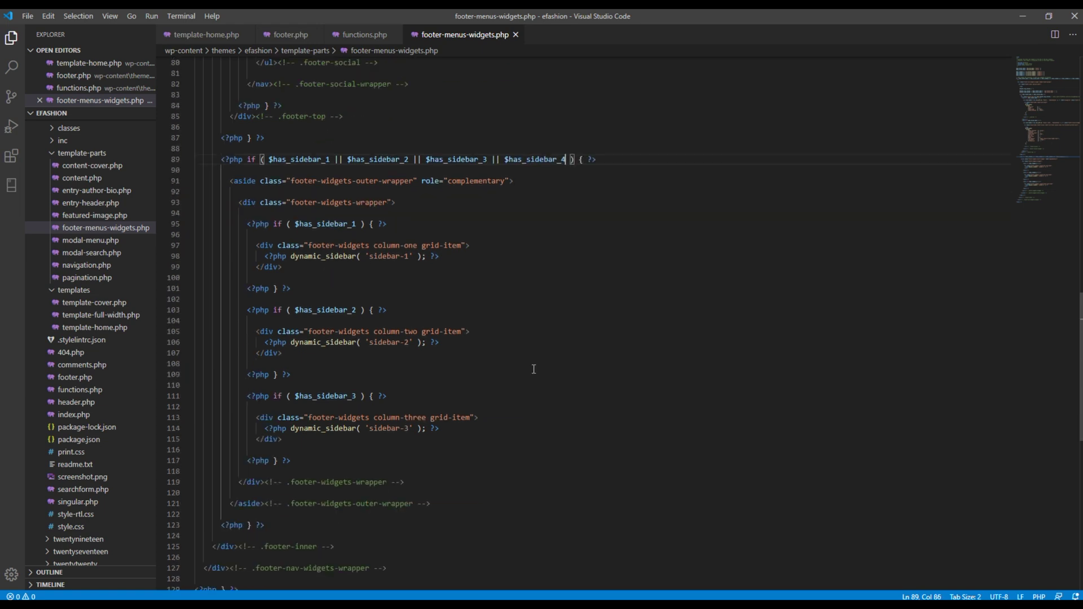
{"action": "scroll", "coordinate": [533, 369], "scroll_direction": "down", "scroll_amount": 1}
{"action": "left_click_drag", "start_coordinate": [291, 432], "coordinate": [249, 370]}
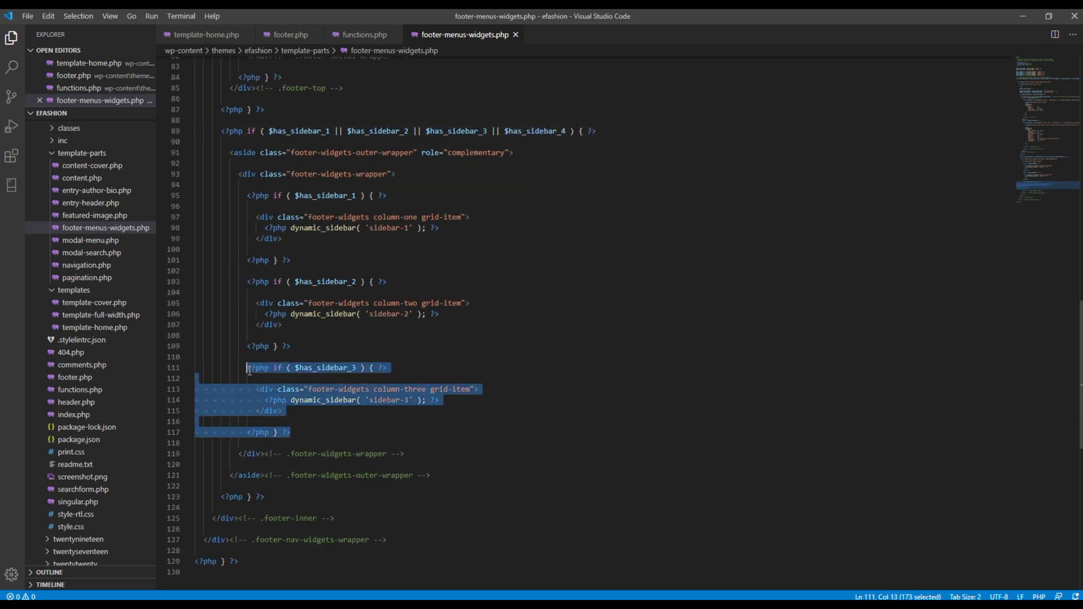
{"action": "key", "text": "ctrl+c"}
{"action": "left_click", "coordinate": [293, 433]}
{"action": "key", "text": "Return"}
{"action": "key", "text": "Return"}
{"action": "key", "text": "ctrl+v"}
{"action": "left_click_drag", "start_coordinate": [195, 475], "coordinate": [240, 519]}
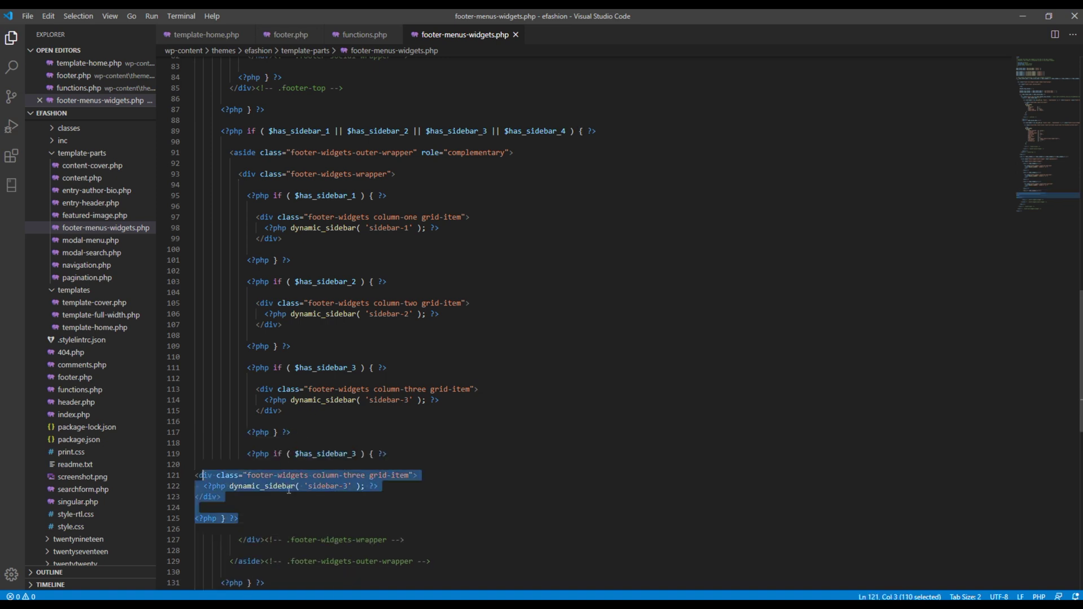
{"action": "key", "text": "Tab"}
{"action": "key", "text": "Tab"}
{"action": "key", "text": "Tab"}
{"action": "key", "text": "Tab"}
{"action": "key", "text": "Tab"}
{"action": "key", "text": "Tab"}
{"action": "left_click", "coordinate": [275, 511]}
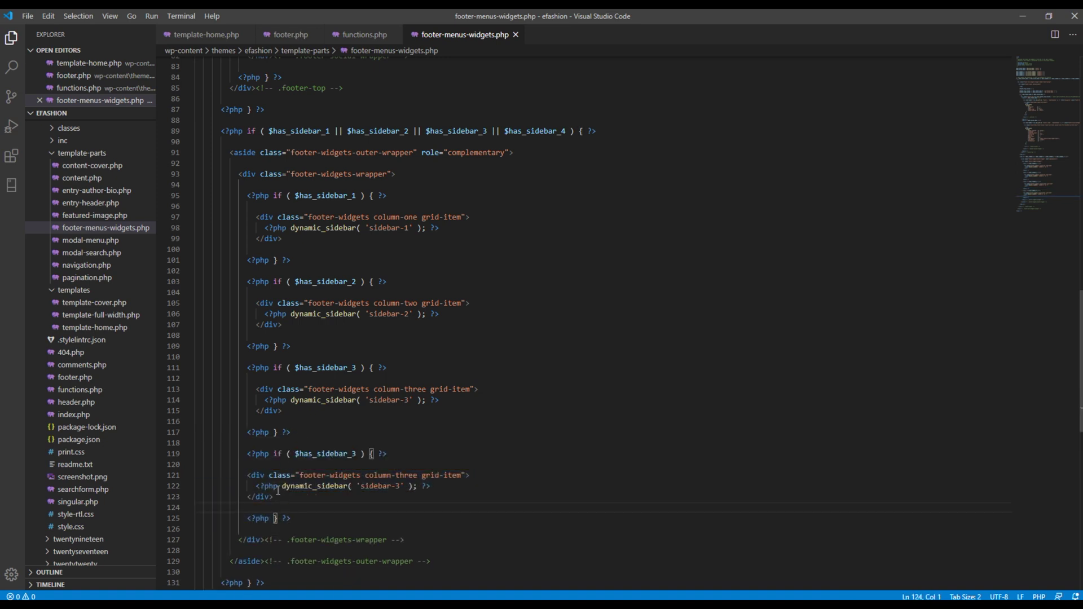
{"action": "left_click_drag", "start_coordinate": [195, 475], "coordinate": [281, 497]}
{"action": "key", "text": "Tab"}
Step: Change the copied block to $has_sidebar_4, class column-four and sidebar-4, then switch to Chrome
{"action": "left_click", "coordinate": [357, 453]}
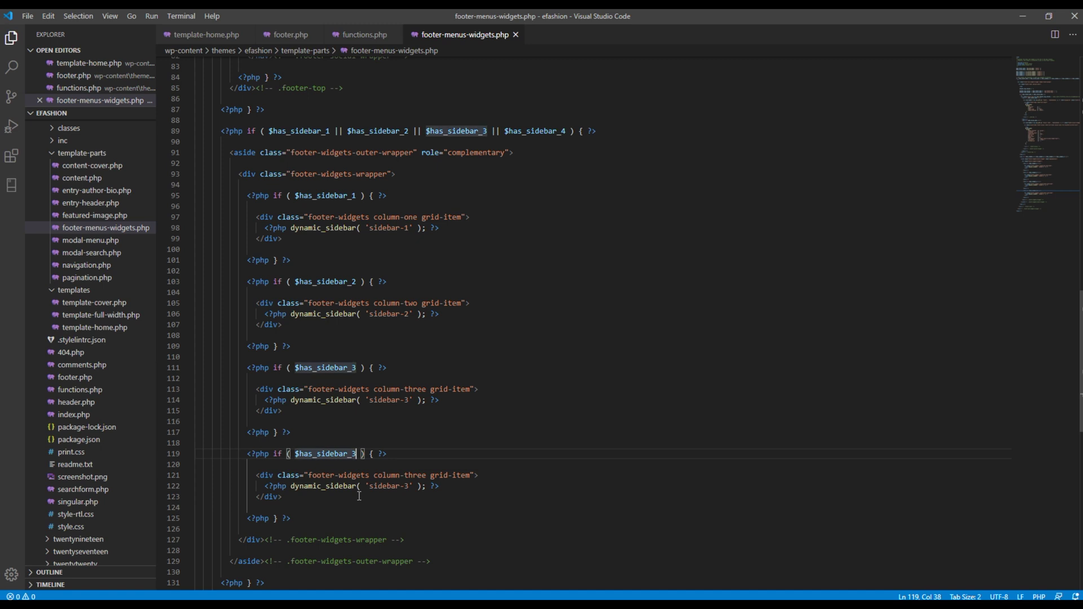
{"action": "key", "text": "BackSpace"}
{"action": "type", "text": "4"}
{"action": "left_click", "coordinate": [413, 475]}
{"action": "double_click", "coordinate": [412, 475]}
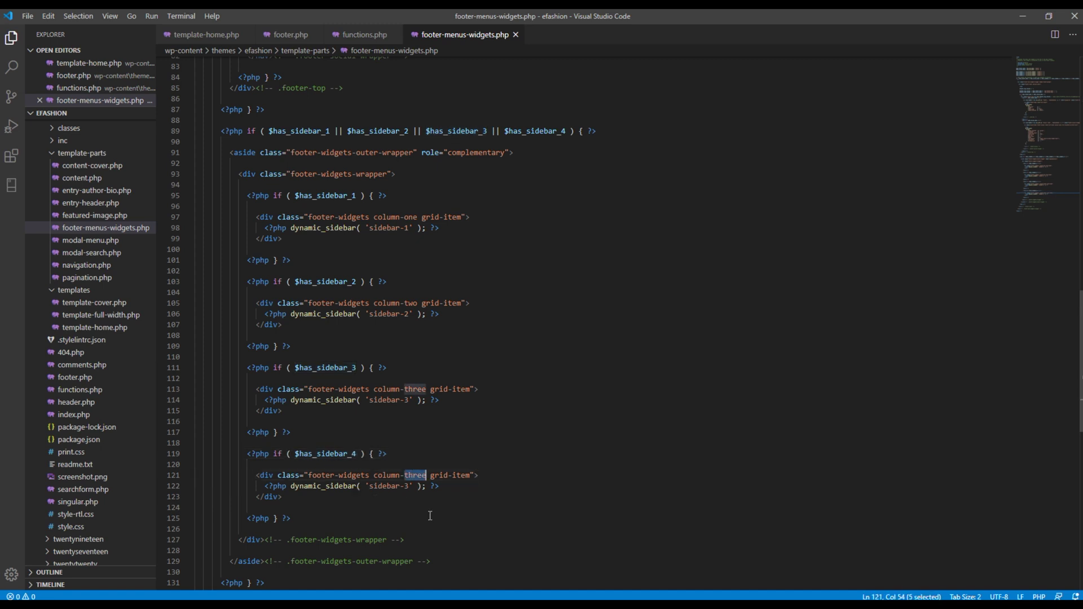
{"action": "type", "text": "four"}
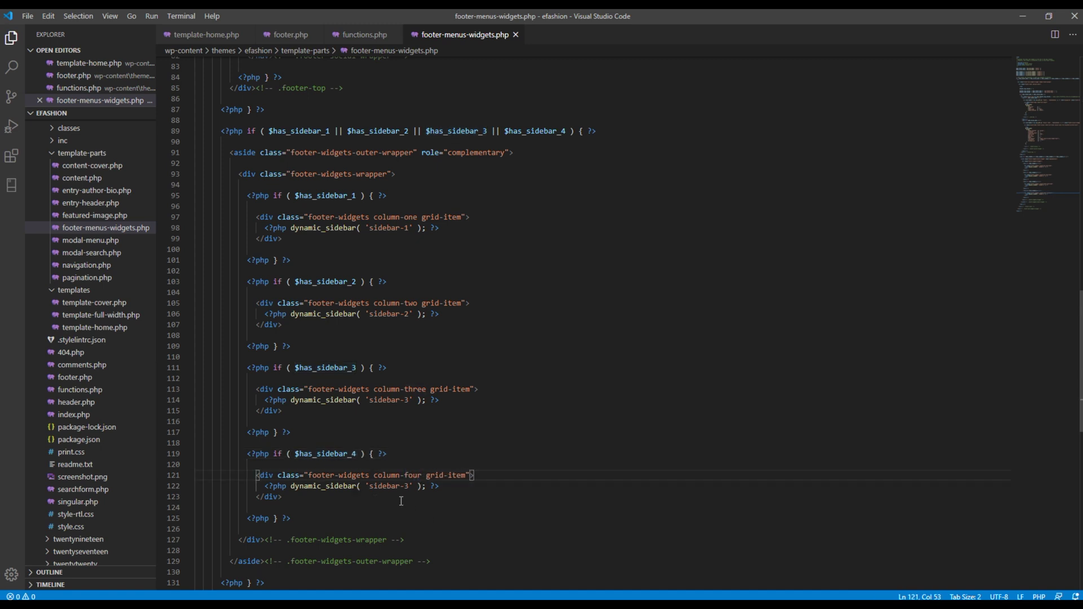
{"action": "left_click", "coordinate": [410, 484]}
{"action": "key", "text": "BackSpace"}
{"action": "type", "text": "4"}
{"action": "left_click", "coordinate": [495, 519]}
{"action": "key", "text": "alt+Tab"}
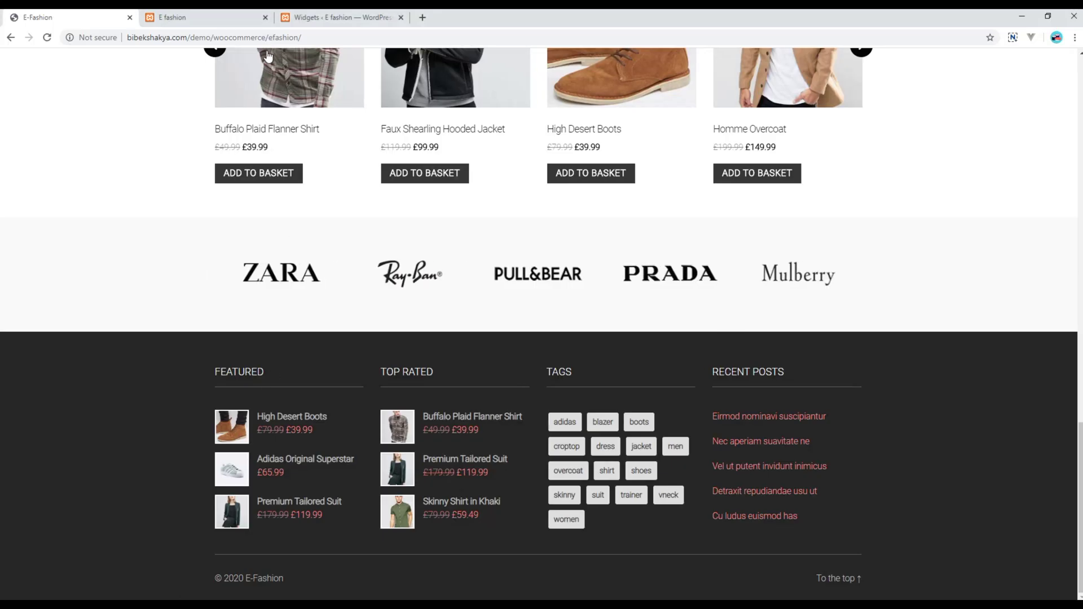
Step: Reload Widgets and add a Recent Posts widget titled 'Recent Posts' to Footer #4
{"action": "left_click", "coordinate": [338, 17]}
{"action": "key", "text": "F5"}
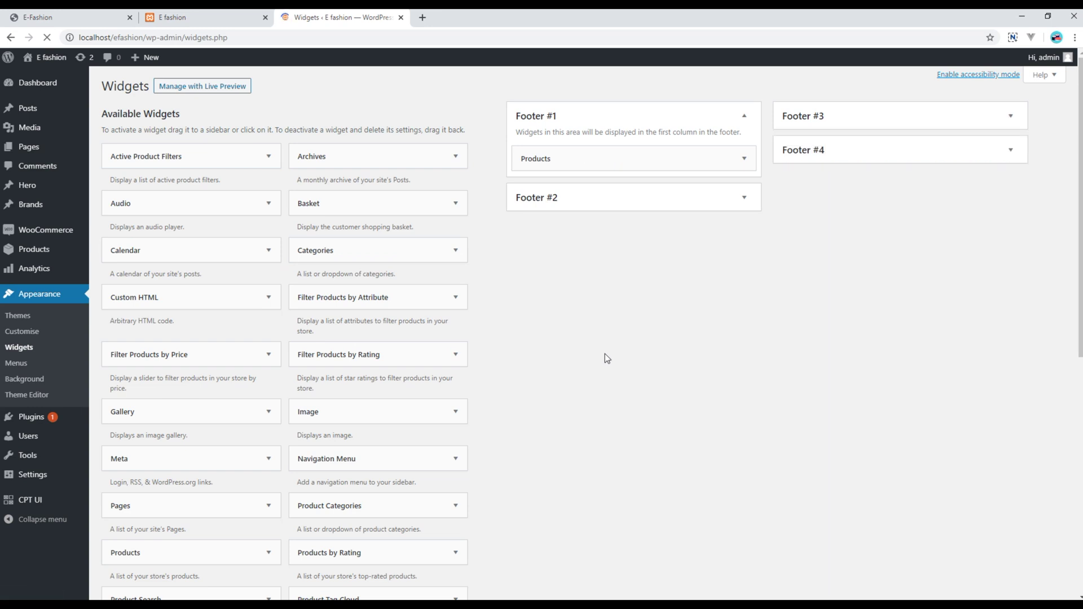
{"action": "left_click", "coordinate": [811, 154]}
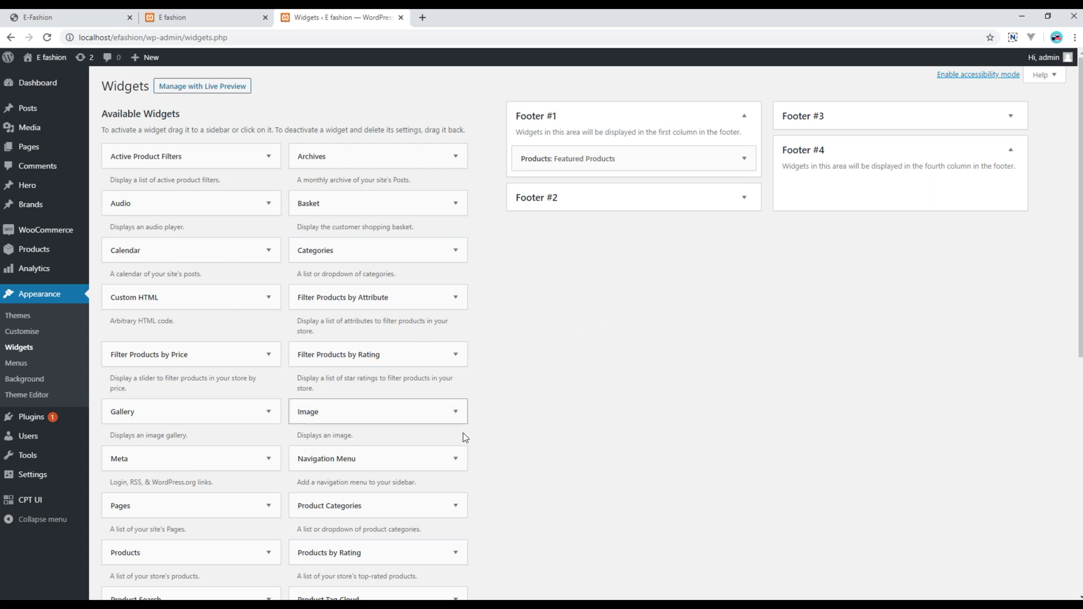
{"action": "scroll", "coordinate": [461, 435], "scroll_direction": "down", "scroll_amount": 3}
{"action": "left_click_drag", "start_coordinate": [338, 479], "coordinate": [835, 124]}
{"action": "left_click", "coordinate": [825, 165]}
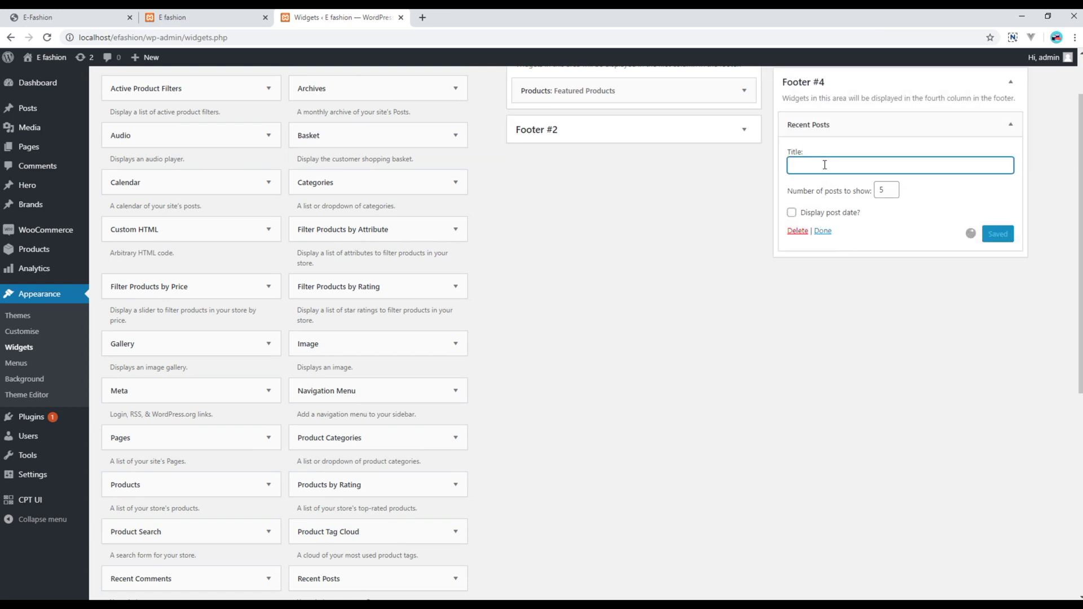
{"action": "type", "text": "Recent Pos"}
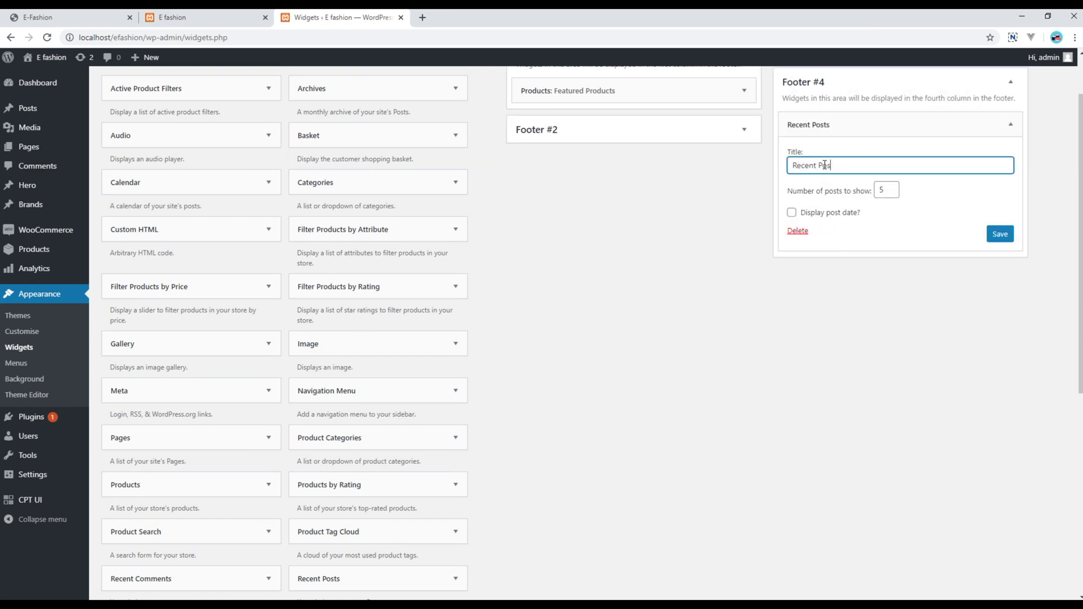
{"action": "type", "text": "ts"}
Step: Check the demo footer, save the Recent Posts widget, and reload the local E fashion site
{"action": "left_click", "coordinate": [99, 18]}
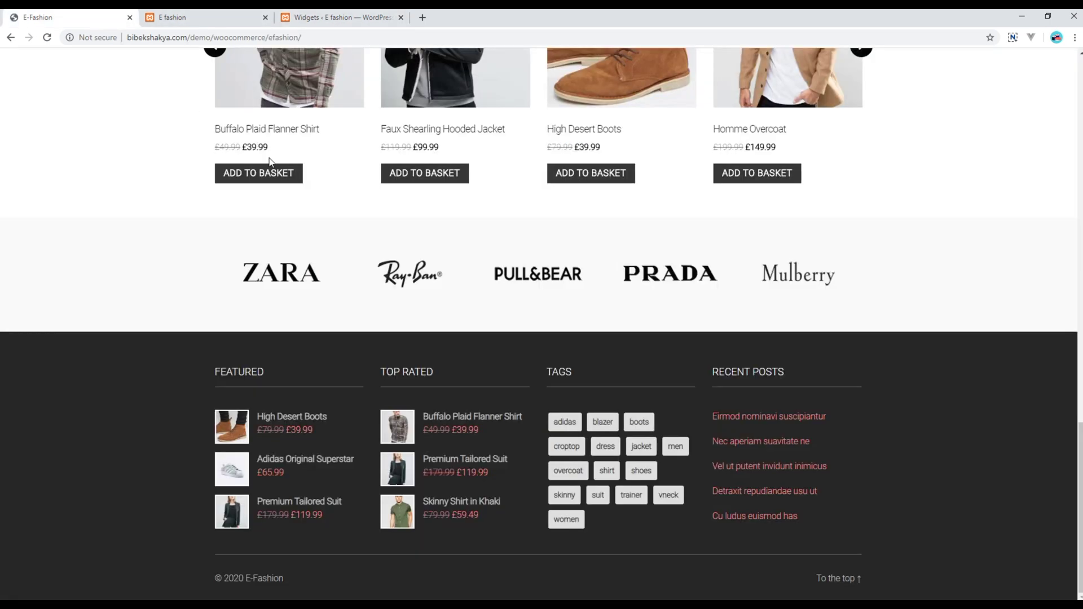
{"action": "left_click", "coordinate": [361, 18]}
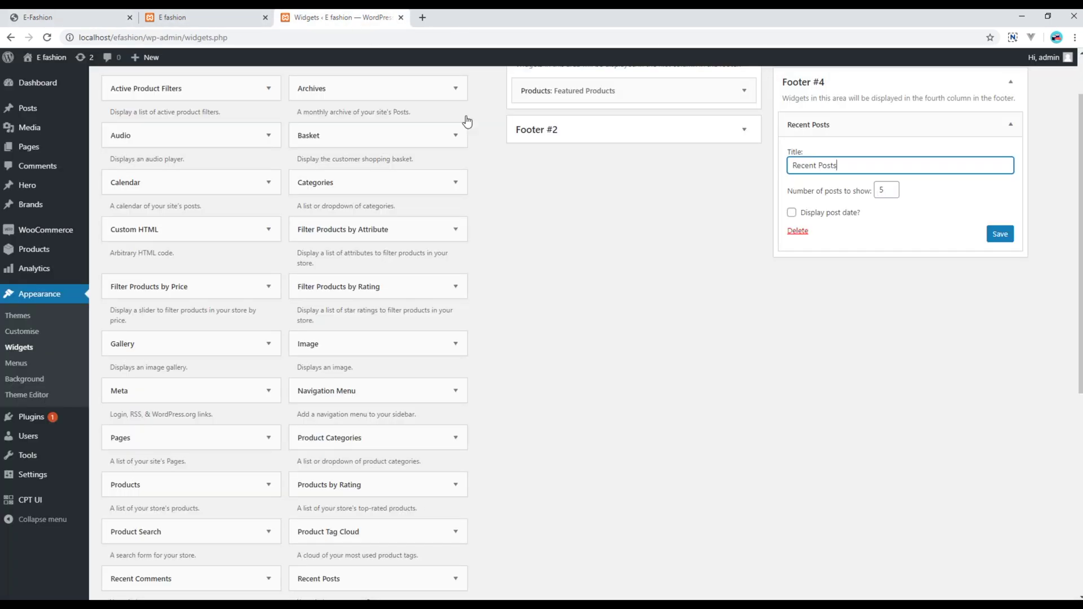
{"action": "left_click", "coordinate": [999, 234]}
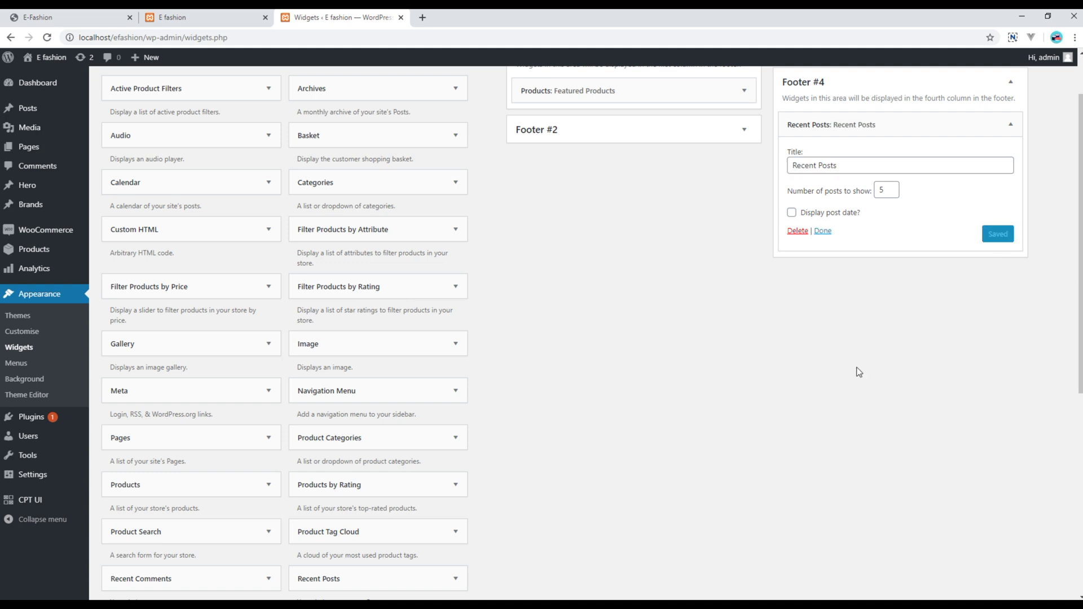
{"action": "left_click", "coordinate": [200, 18]}
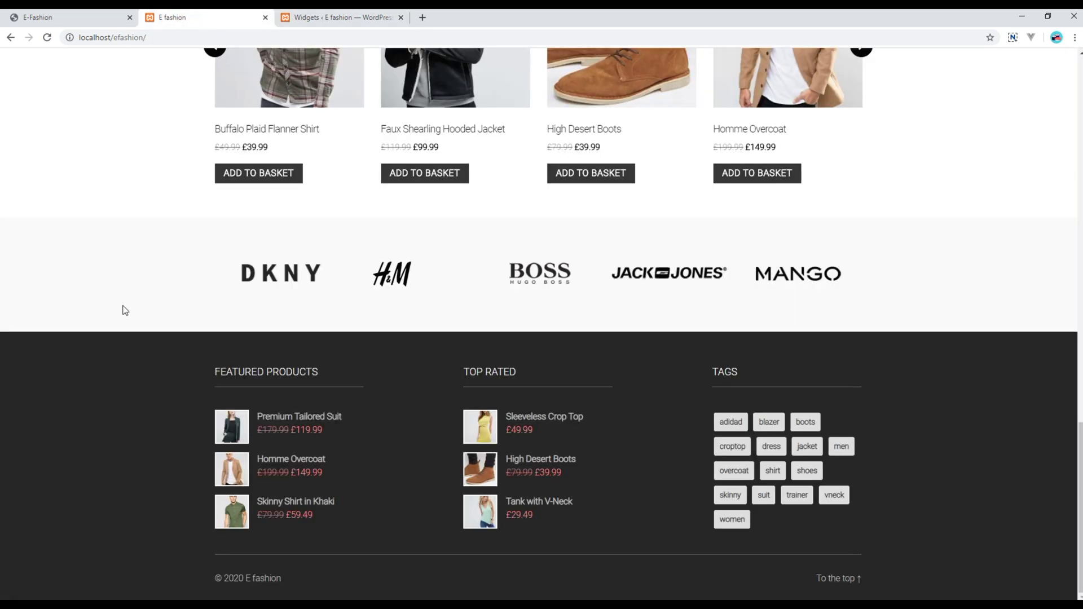
{"action": "key", "text": "F5"}
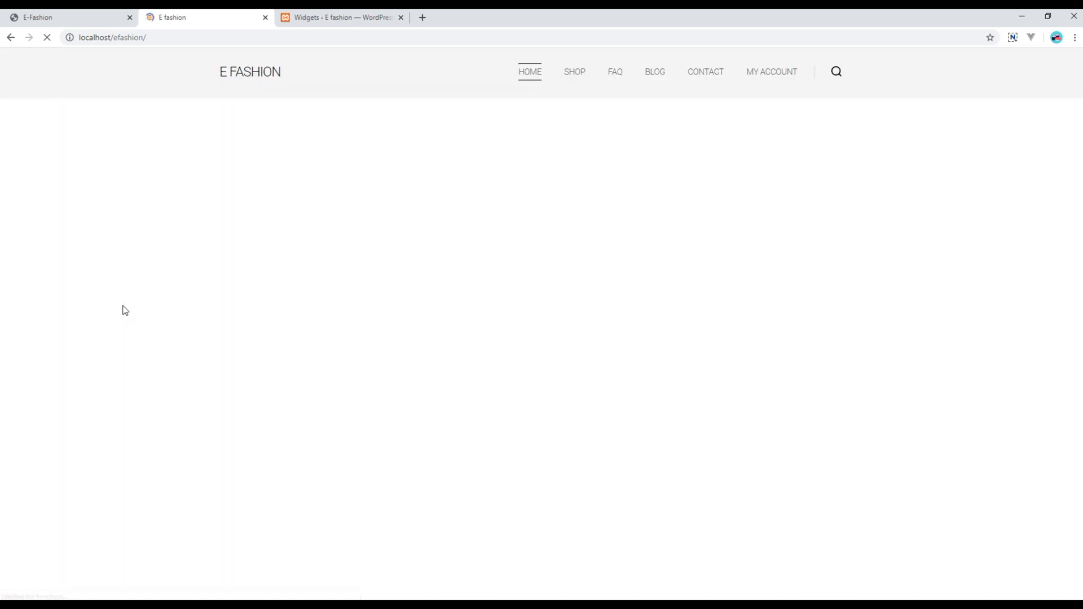